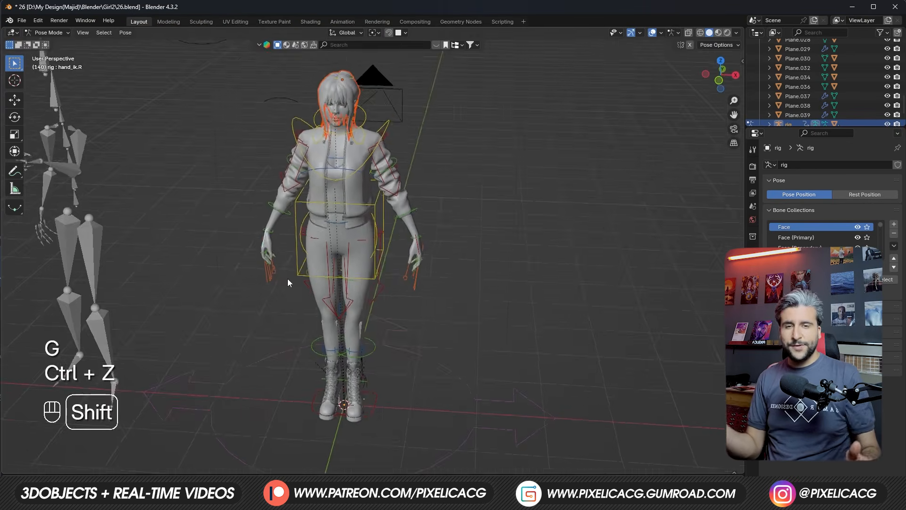
Step: Try moving the rig's right hand IK control in Pose Mode and undo the move
alt+middle_drag(287, 278, 298, 291)
key(g)
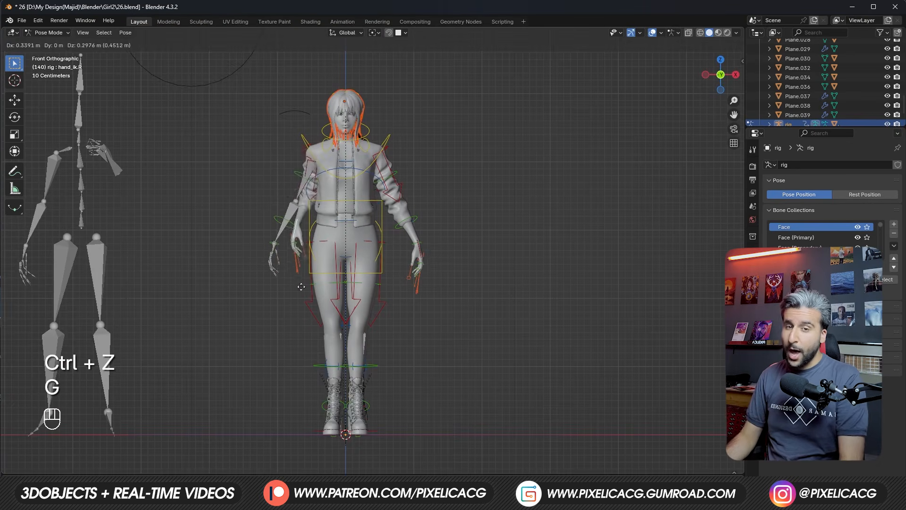
click(292, 285)
key(ctrl+z)
key(g)
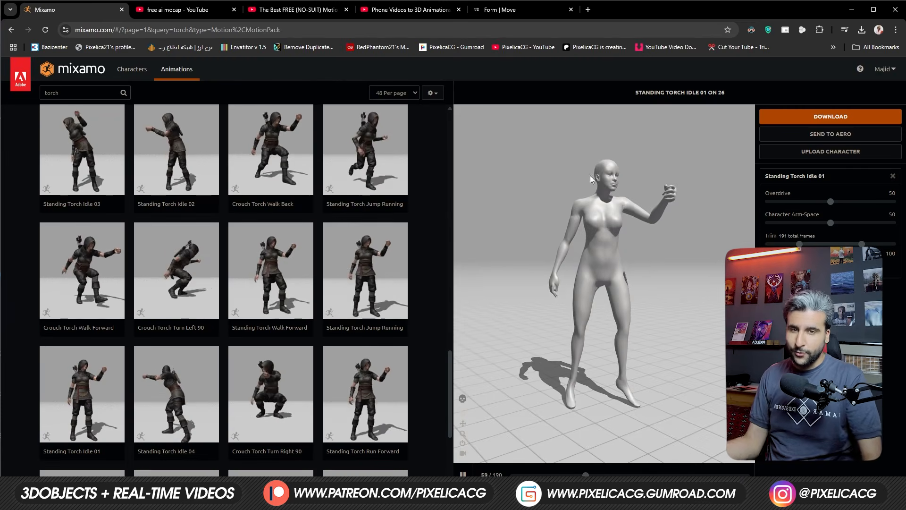
key(space)
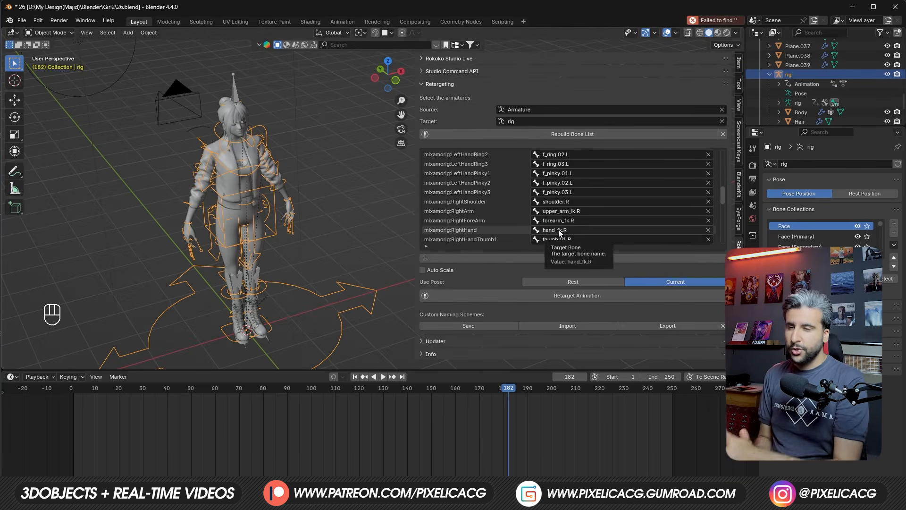
Step: In Blender, set the retargeting target bone for mixamorig:RightHand to hand_ik.R
click(559, 231)
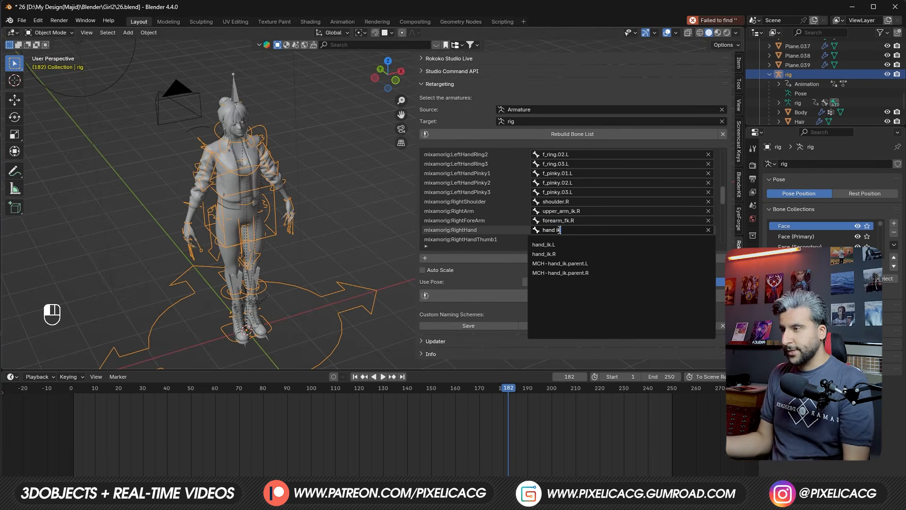
click(544, 255)
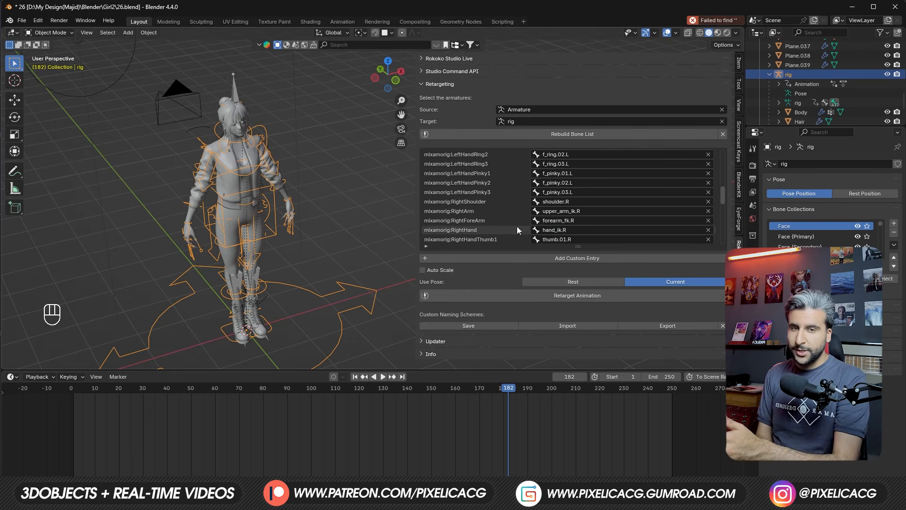
Step: In the browser, look through the PixelicaCG membership tiers on Patreon and the product list on Gumroad
key(F10)
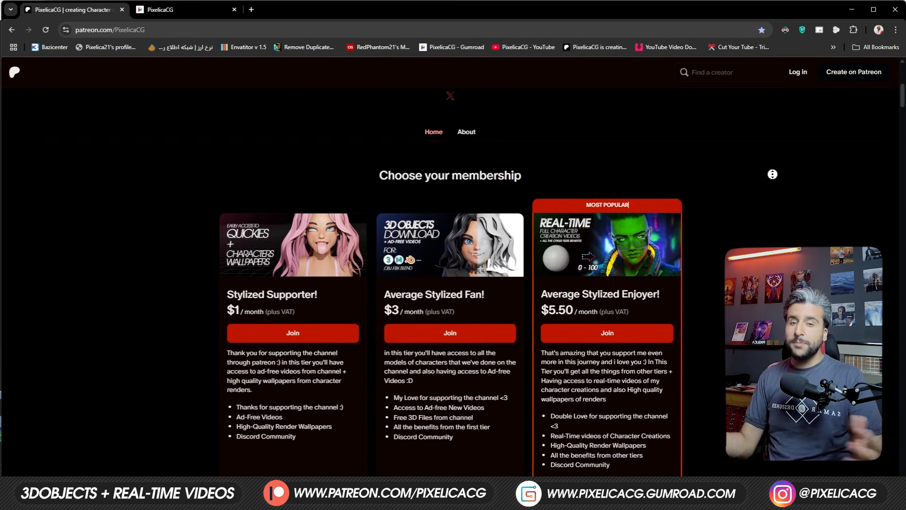
scroll(772, 175, down, 5)
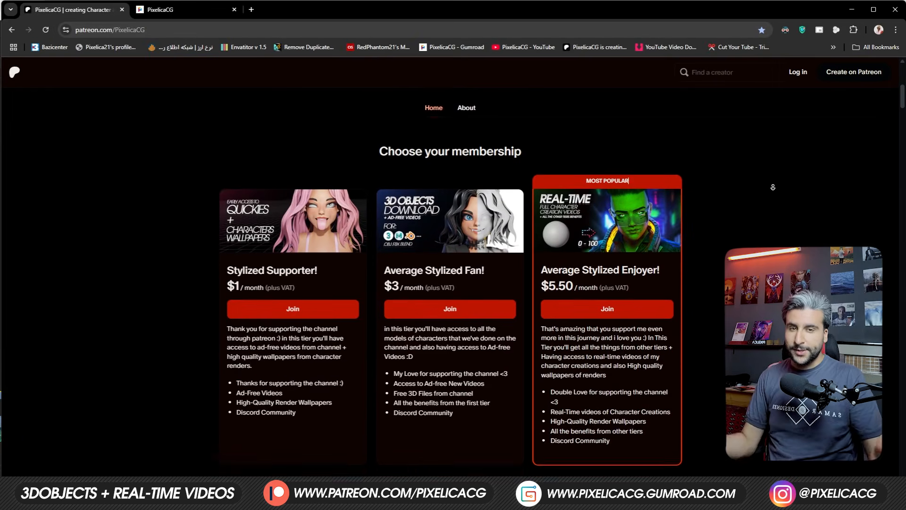
scroll(312, 192, down, 4)
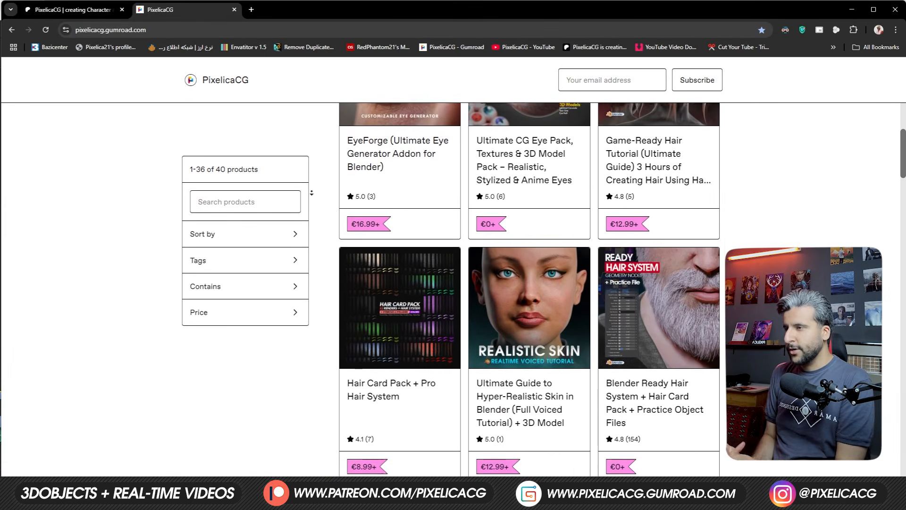
scroll(311, 192, down, 5)
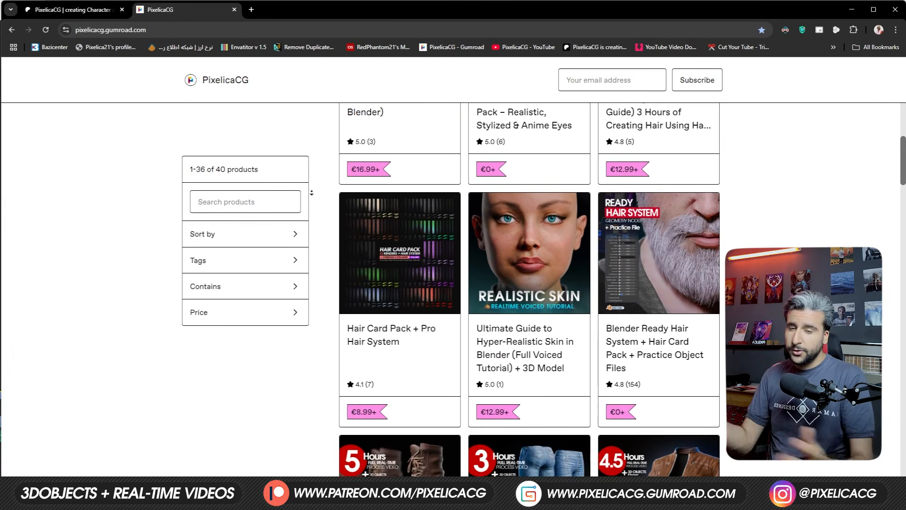
scroll(311, 192, down, 5)
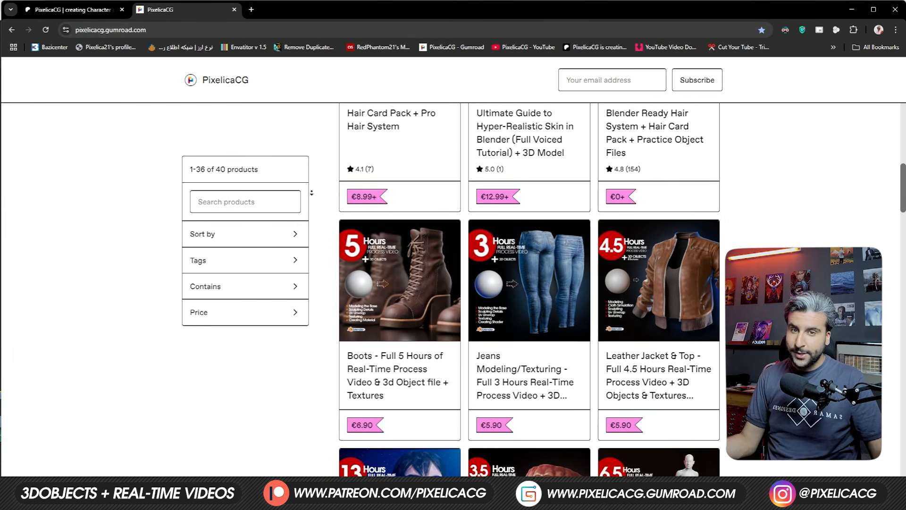
scroll(312, 193, down, 5)
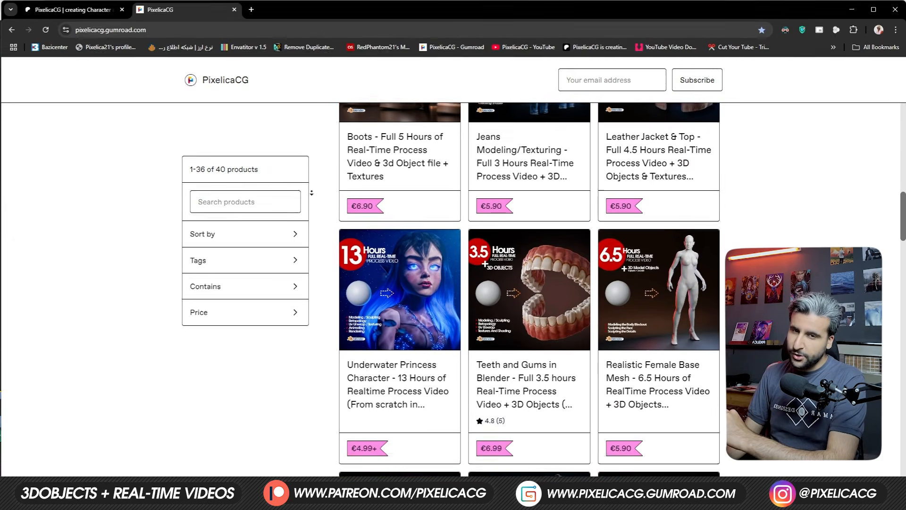
scroll(311, 193, down, 5)
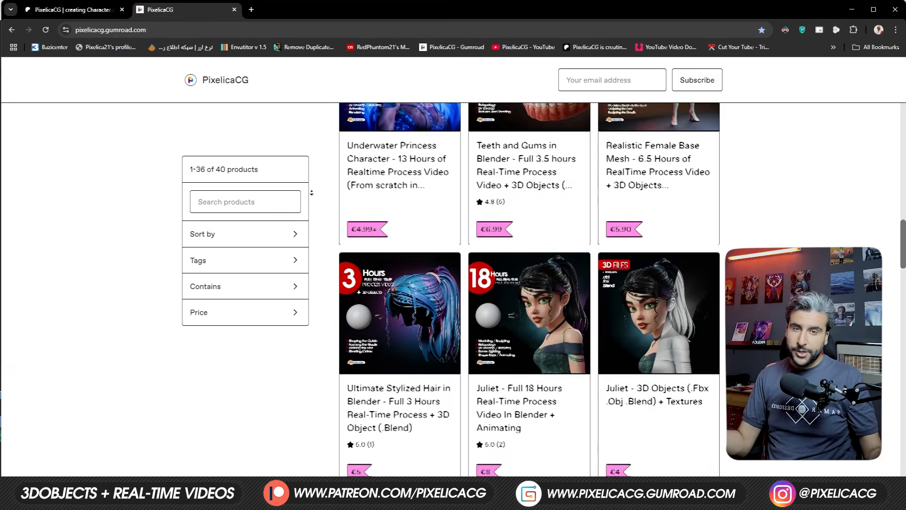
scroll(311, 192, down, 3)
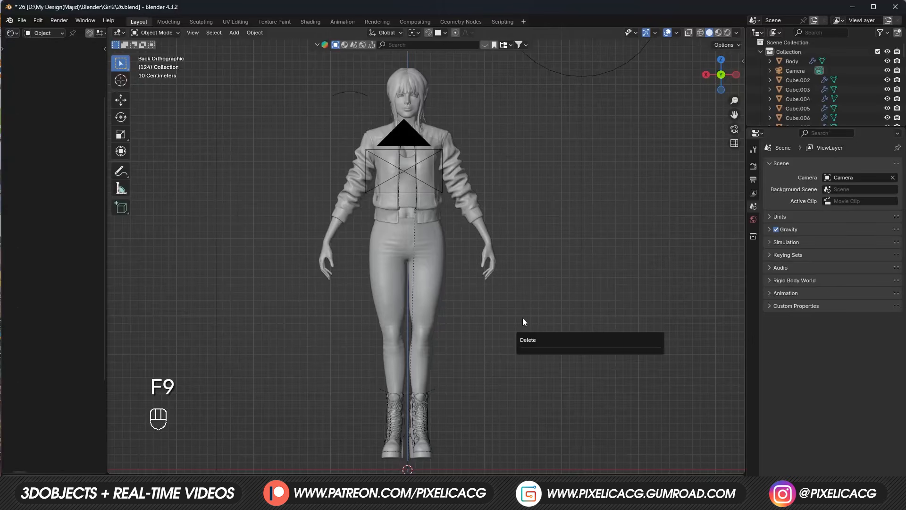
Step: In Blender, add a human Rigify meta-rig to the character scene
middle_drag(522, 319, 504, 314)
scroll(490, 311, down, 4)
key(shift+a)
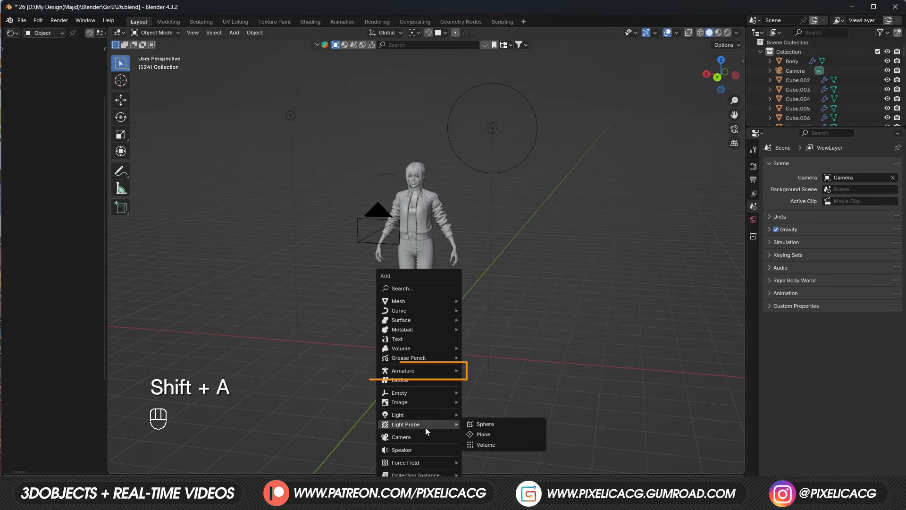
mouse_move(426, 370)
mouse_move(513, 381)
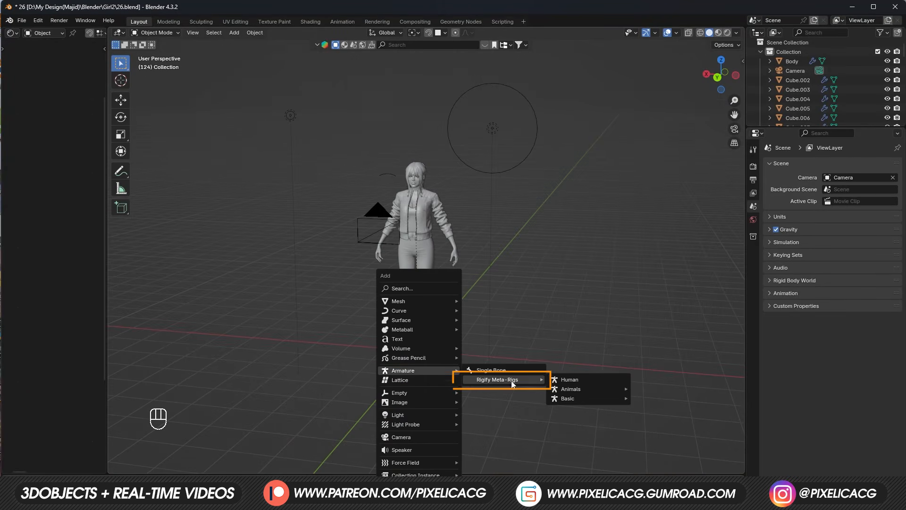
click(561, 380)
Step: Rotate the metarig 180° around Z and scale it uniformly to about 2.68 to match the character's height
key(s)
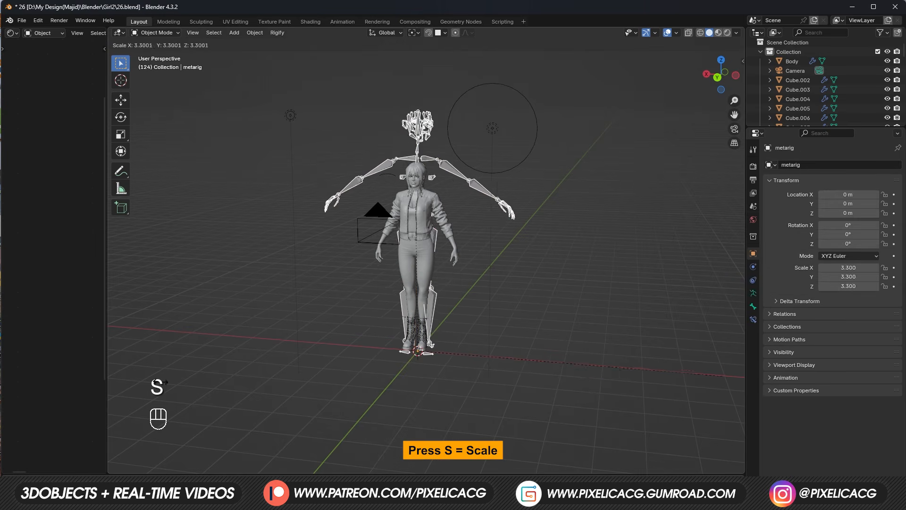
click(182, 373)
text(rz180)
key(Return)
key(s)
click(538, 150)
shift+middle_drag(452, 163, 441, 221)
scroll(442, 221, up, 2)
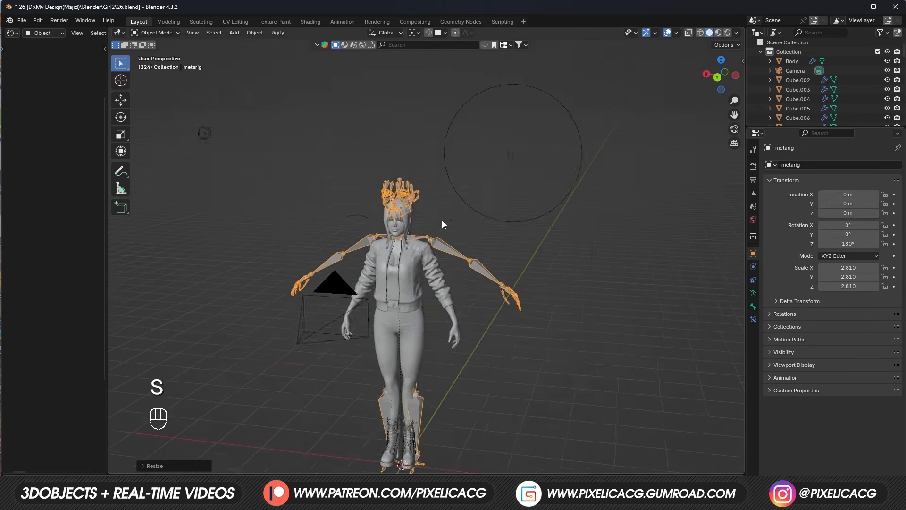
key(s)
click(469, 229)
Step: Enter Edit Mode on the metarig and raise the foot bones along Z by about 0.19 m to the boots
key(ctrl+KP_1)
key(Tab)
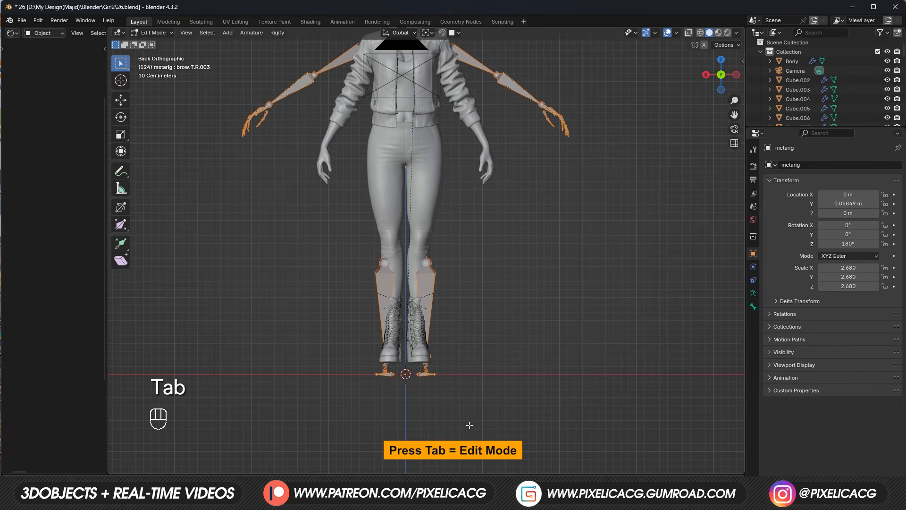
drag(469, 425, 370, 346)
key(g)
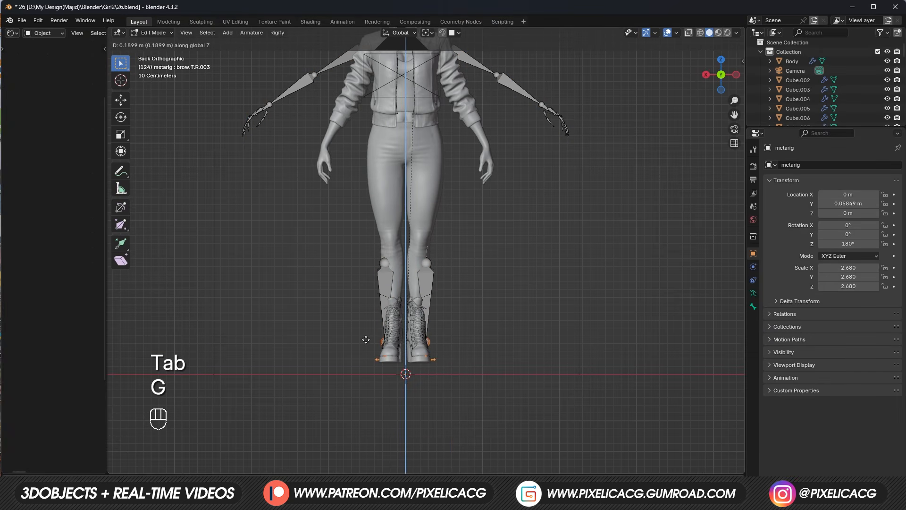
click(366, 339)
Step: Enable X-axis mirroring and move the foot bones inward along X by about 0.085 m to centre them in the boots
key(g)
scroll(598, 151, up, 2)
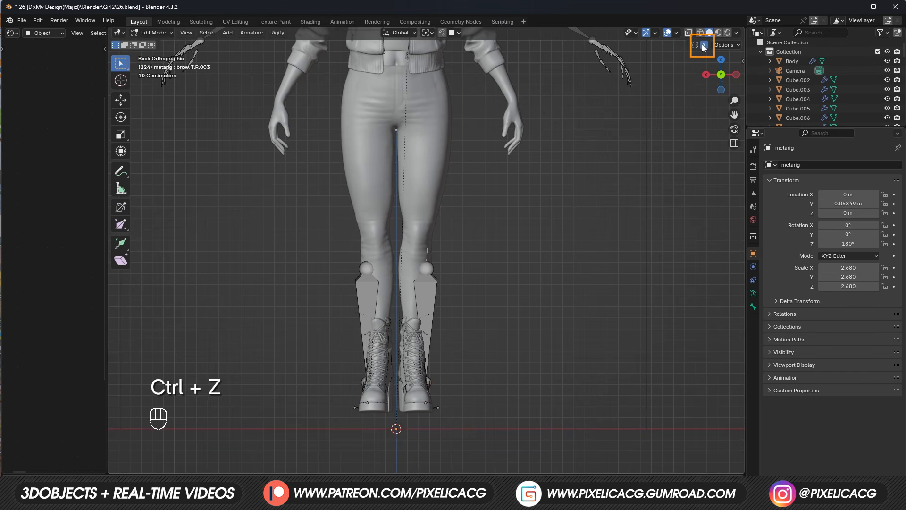
drag(475, 443, 403, 363)
key(g)
key(x)
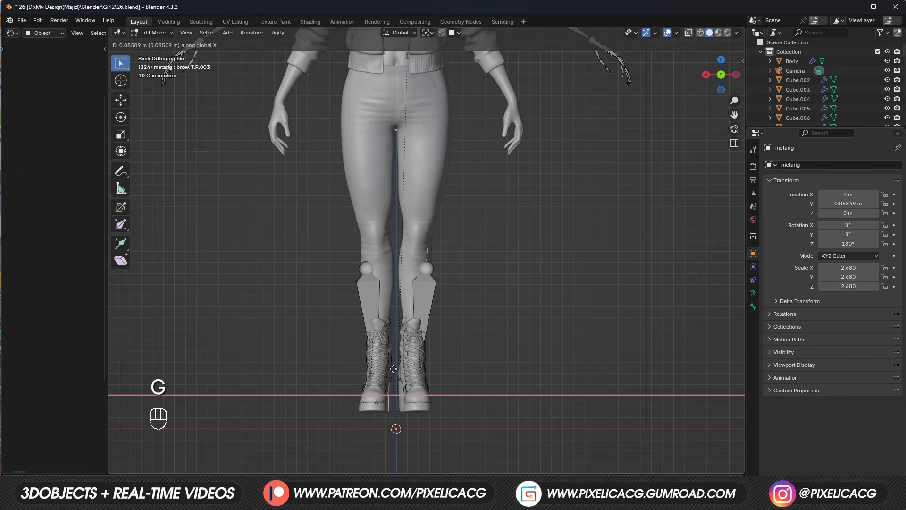
click(393, 369)
Step: Align the knee joint with the leg from the front and side, and switch the viewport to wireframe shading
click(428, 266)
key(g)
key(x)
click(395, 283)
middle_drag(409, 287, 334, 299)
key(g)
key(z)
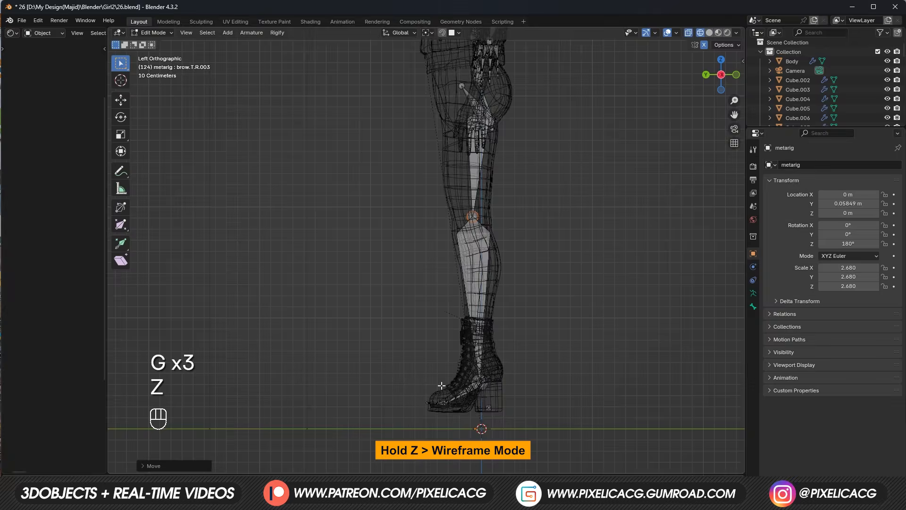
Step: Move the ankle, heel and toe joints to fit inside the boot in side view
drag(502, 437, 461, 357)
key(g)
click(471, 344)
drag(416, 376, 468, 435)
key(g)
click(478, 429)
key(g)
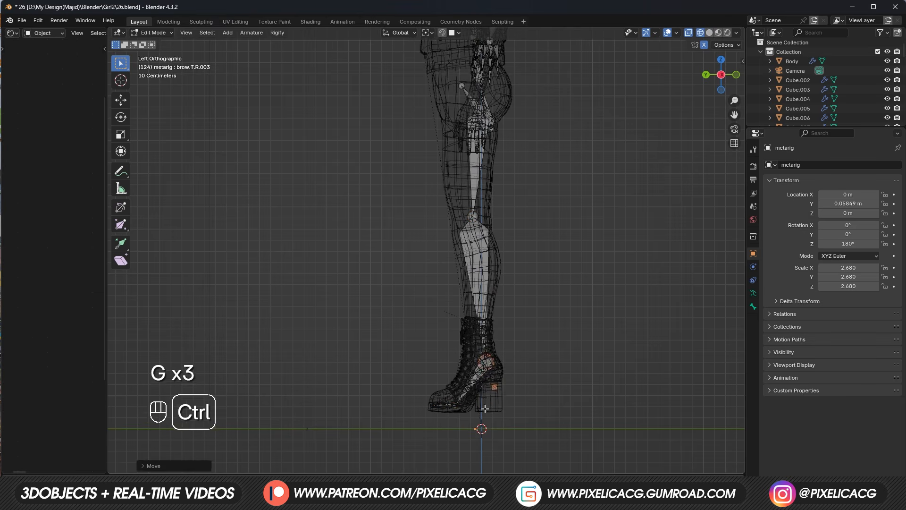
Step: Undo the last foot move, place the heel bone in the boot's heel and realign the ankle joint
key(ctrl+z)
key(g)
drag(485, 411, 484, 411)
key(g)
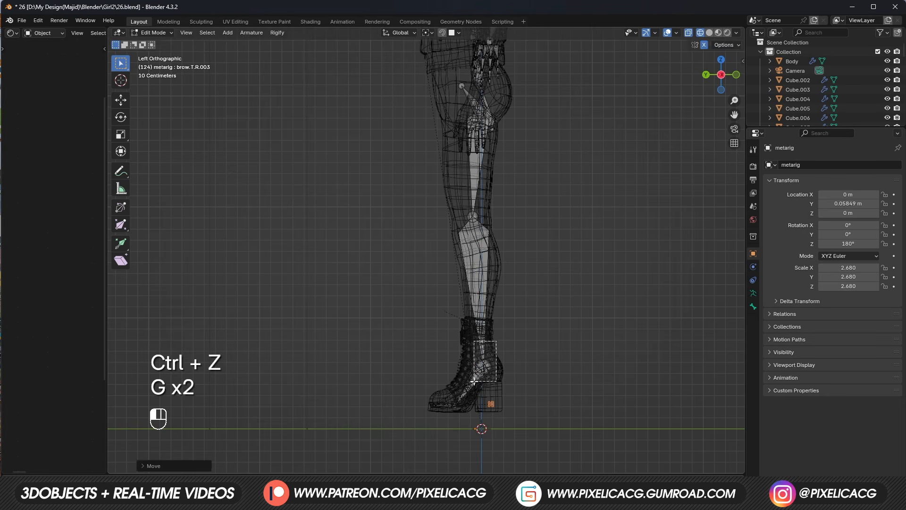
drag(474, 382, 474, 381)
key(g)
click(476, 380)
key(g)
Step: Position the pelvis and lower spine joints inside the character's hips and torso
shift+middle_drag(486, 144, 443, 330)
key(g)
click(396, 360)
shift+middle_drag(451, 394, 373, 375)
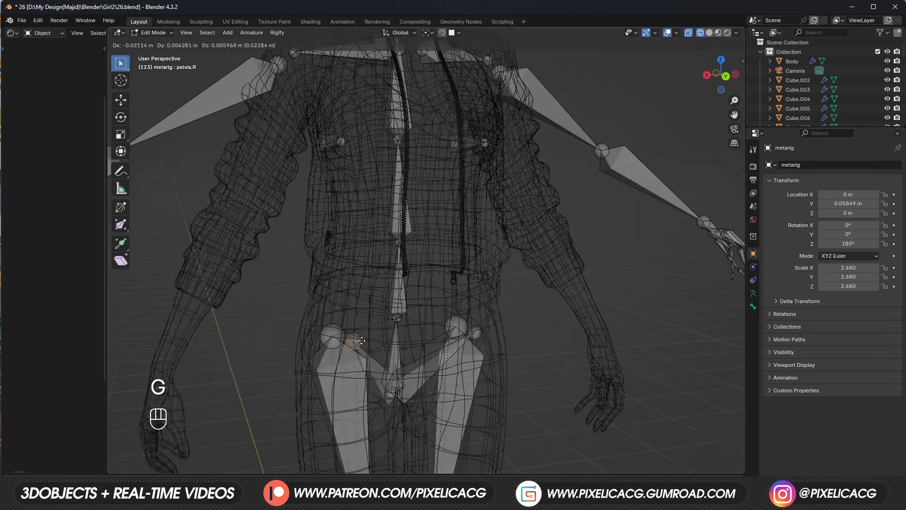
key(alt+g)
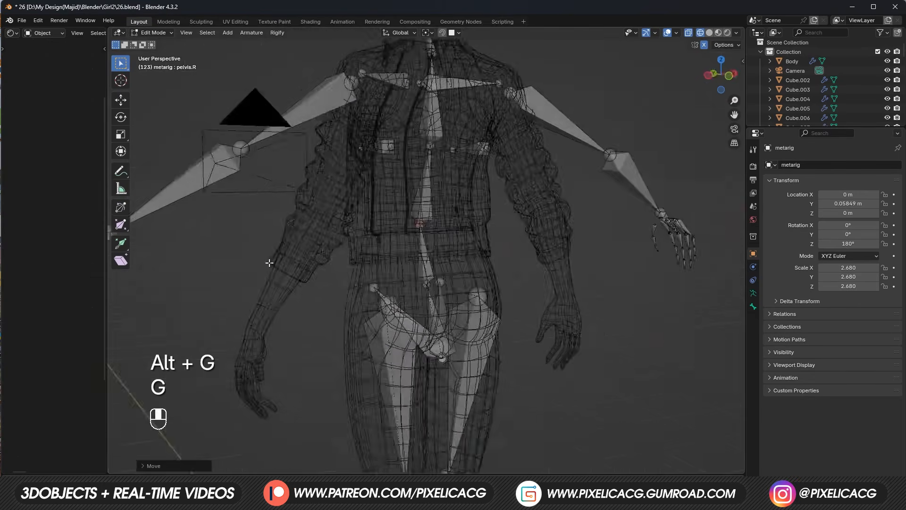
key(g)
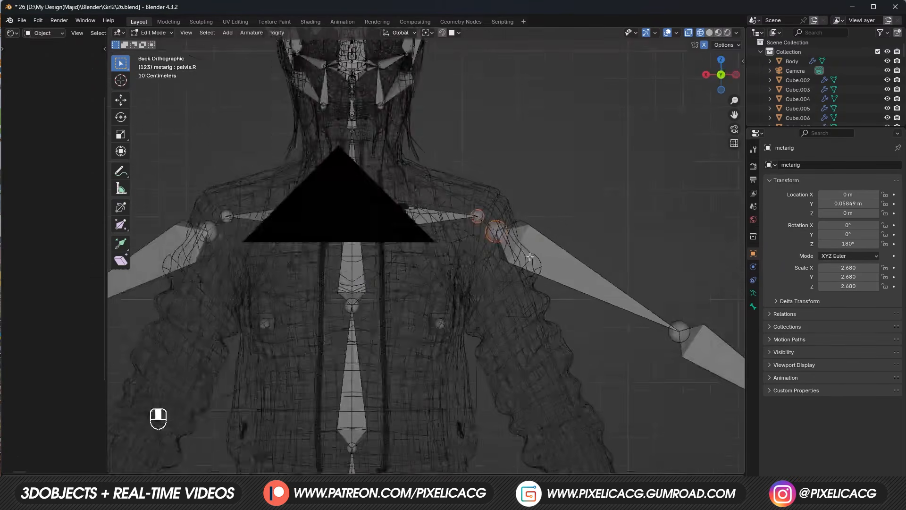
Step: Move the shoulder and elbow joints so the upper arm bone runs inside the jacket sleeve
key(g)
click(446, 255)
scroll(476, 272, down, 2)
drag(649, 281, 588, 336)
key(g)
click(483, 401)
shift+middle_drag(507, 434, 504, 321)
key(g)
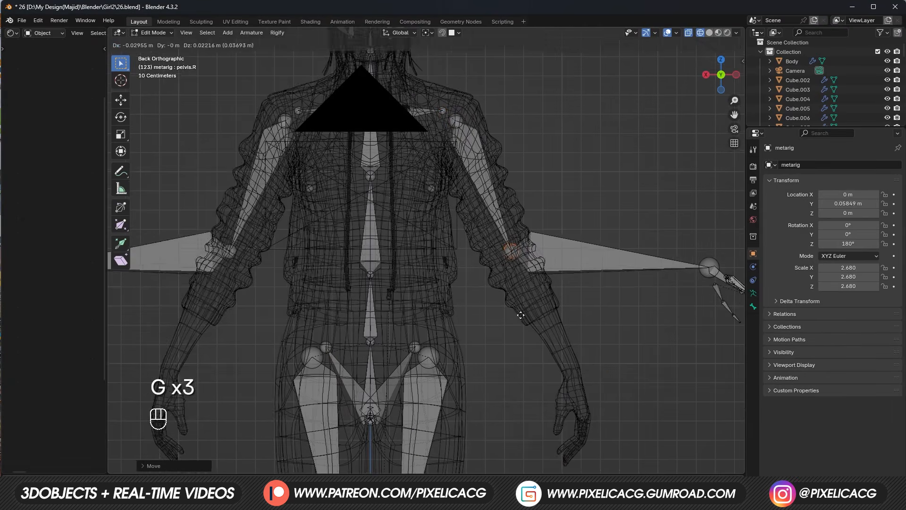
click(521, 315)
Step: Move, rotate and scale the wrist and hand bones to fit the character's hand
shift+middle_drag(613, 330, 489, 300)
drag(666, 212, 547, 363)
key(g)
click(542, 370)
key(r)
key(r)
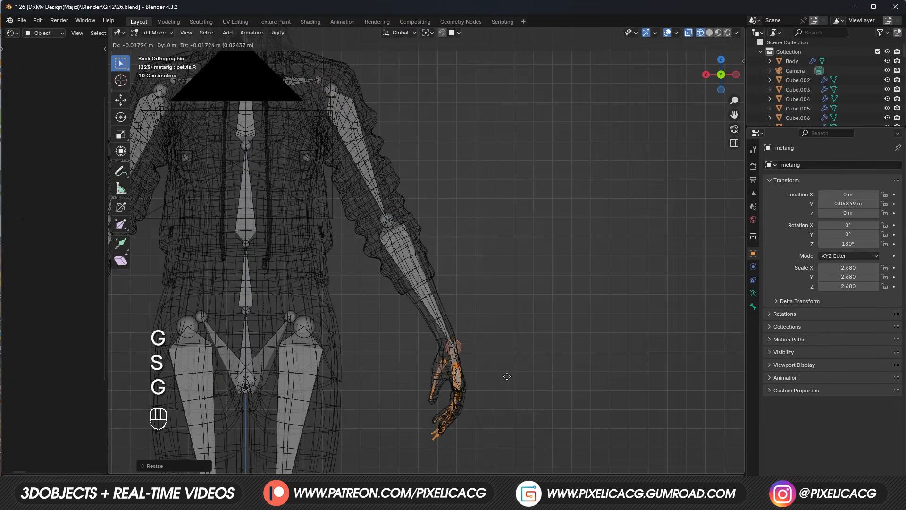
click(506, 376)
scroll(510, 359, up, 4)
alt+middle_drag(510, 330, 536, 231)
key(r)
Step: Align the thumb bones with the thumb of the character's hand
key(g)
key(g)
key(g)
drag(342, 274, 366, 303)
key(g)
middle_drag(368, 306, 437, 304)
drag(464, 176, 484, 196)
key(g)
middle_drag(484, 203, 416, 255)
key(g)
key(g)
Step: Fit the index finger joints inside the character's index finger
middle_drag(406, 416, 416, 264)
key(g)
drag(415, 259, 436, 283)
key(g)
drag(392, 373, 415, 398)
key(g)
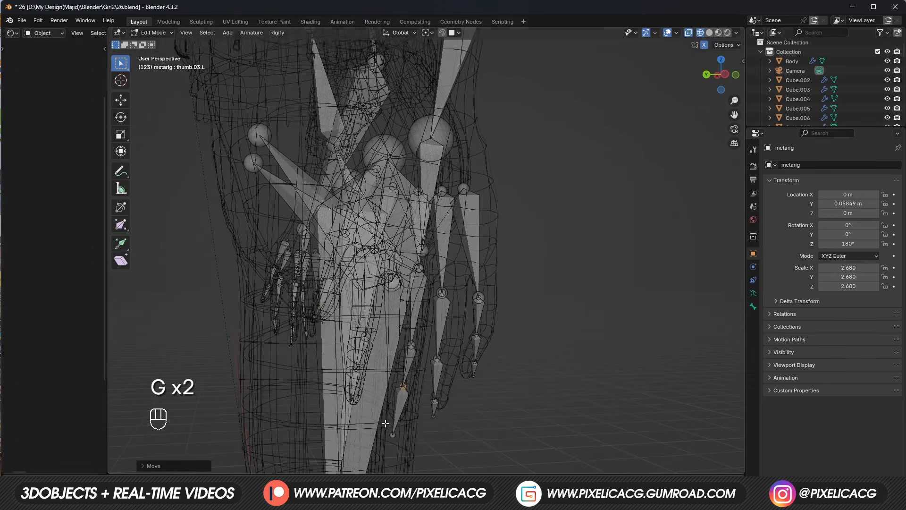
key(g)
key(g)
middle_drag(385, 423, 359, 339)
key(g)
key(g)
key(g)
Step: Fit the middle and ring finger joints inside the matching fingers of the hand mesh
click(405, 405)
key(g)
key(g)
drag(349, 297, 371, 321)
key(g)
middle_drag(360, 309, 420, 292)
drag(387, 378, 410, 404)
key(g)
key(g)
middle_drag(415, 391, 472, 394)
key(g)
drag(432, 271, 476, 401)
key(g)
key(g)
Step: Align the little finger joints with the mesh and refine the finger positions from another angle
middle_drag(463, 414, 482, 349)
drag(451, 314, 477, 340)
key(g)
key(g)
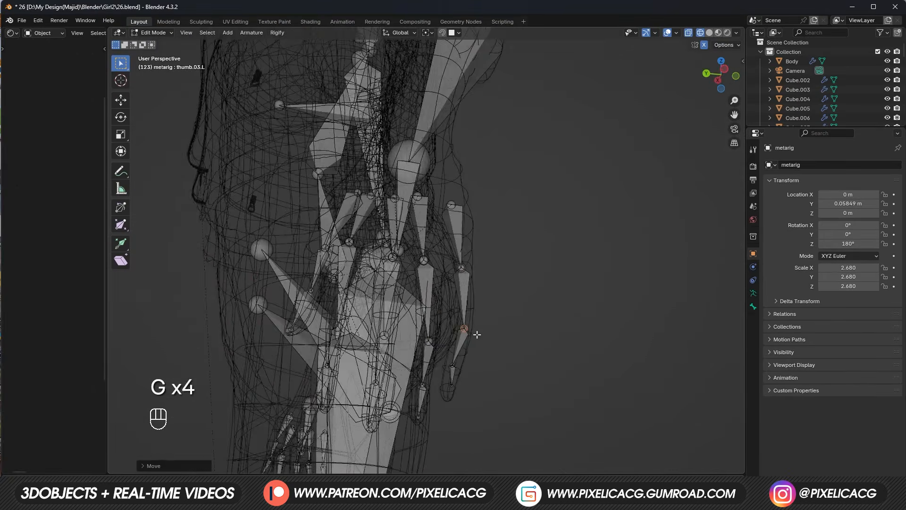
key(g)
key(g)
middle_drag(477, 334, 368, 306)
key(g)
drag(368, 283, 391, 307)
key(g)
Step: Delete the metarig's facial bones, including the central face bone inside the head
middle_drag(387, 297, 410, 255)
drag(332, 132, 411, 257)
key(x)
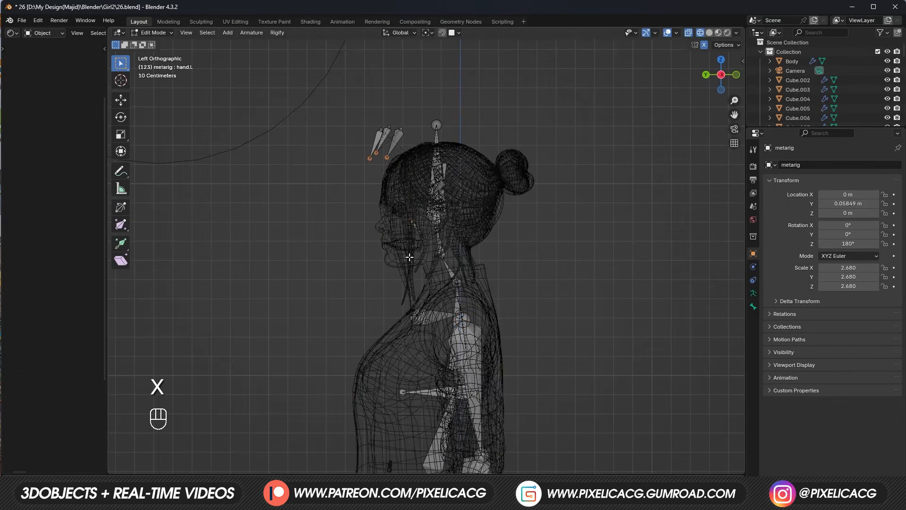
drag(367, 108, 405, 186)
key(x)
click(405, 187)
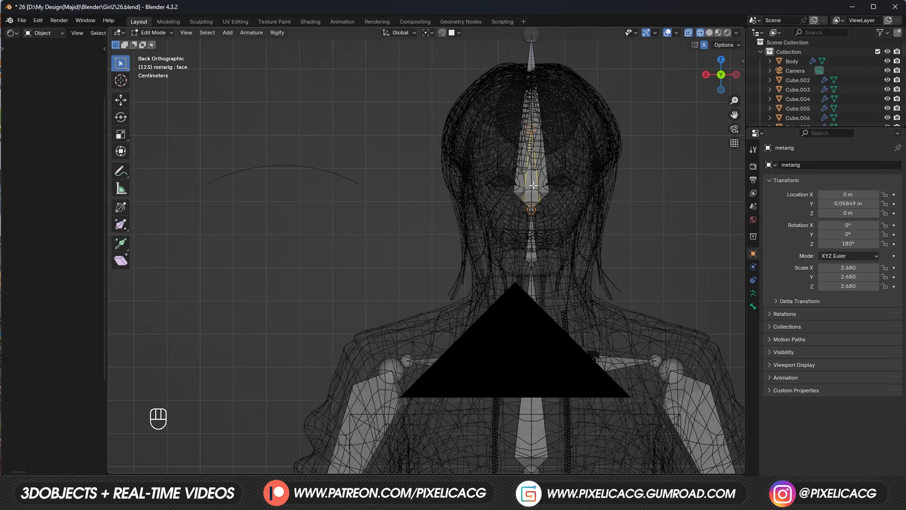
key(x)
click(534, 185)
Step: Lower the tip of the head bone to fit the top of the character's head in side view
middle_drag(529, 201, 441, 207)
scroll(441, 202, down, 2)
drag(487, 34, 404, 132)
key(g)
click(449, 194)
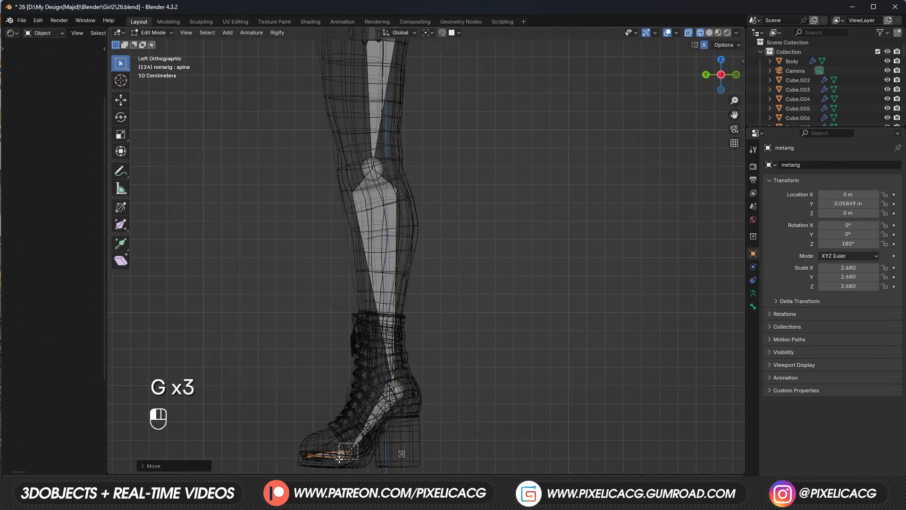
Step: Adjust the toe and ball-of-foot joints to fit the front of the boot
key(g)
click(339, 459)
key(g)
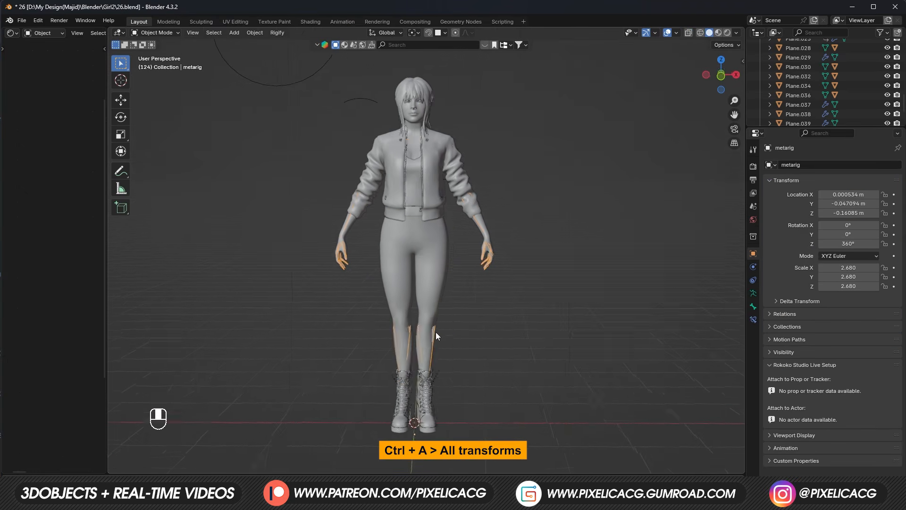
Step: Apply all transforms to the metarig and generate the Rigify control rig from it
key(ctrl+a)
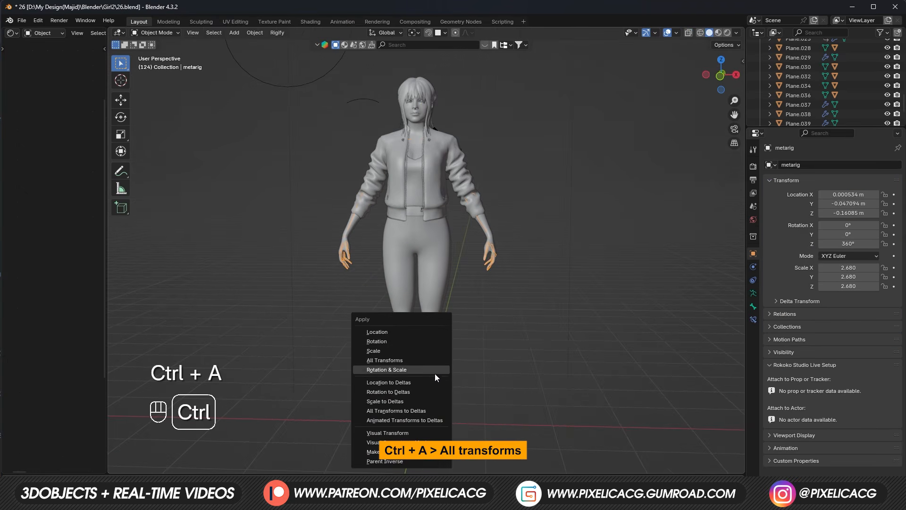
click(417, 359)
click(754, 293)
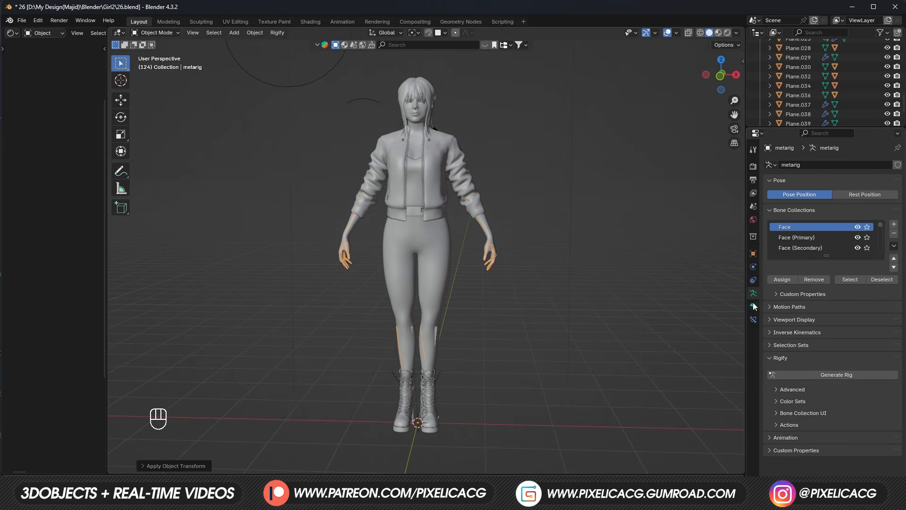
click(841, 376)
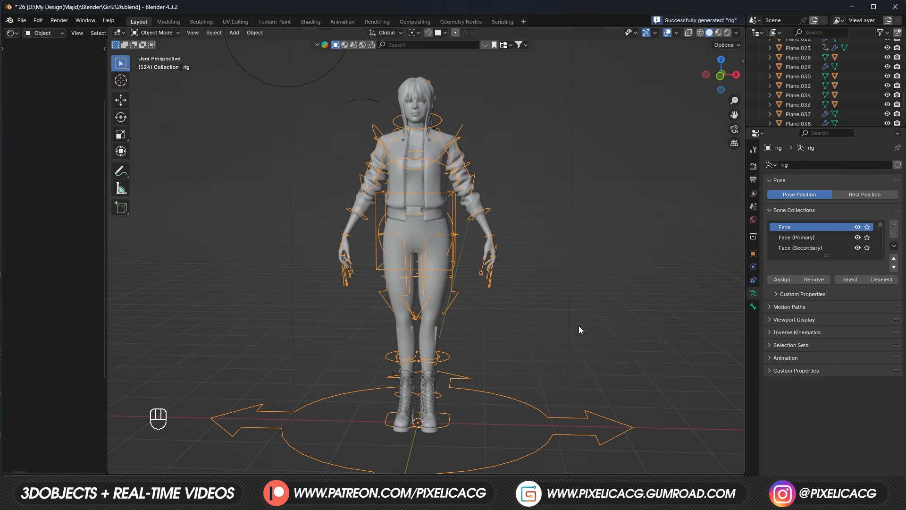
Step: Isolate the Body mesh by hiding all other objects and apply its Multires modifier
key(F10)
click(368, 165)
middle_drag(368, 165, 348, 179)
key(shift+h)
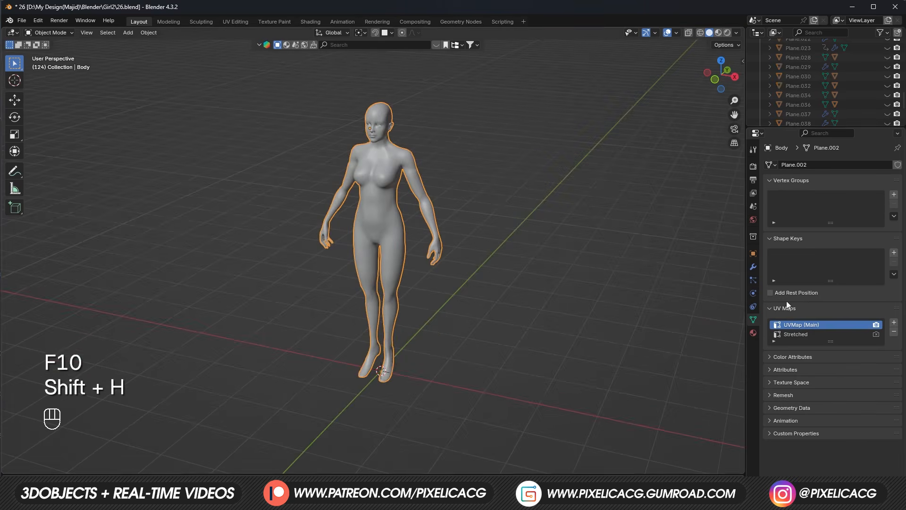
click(752, 266)
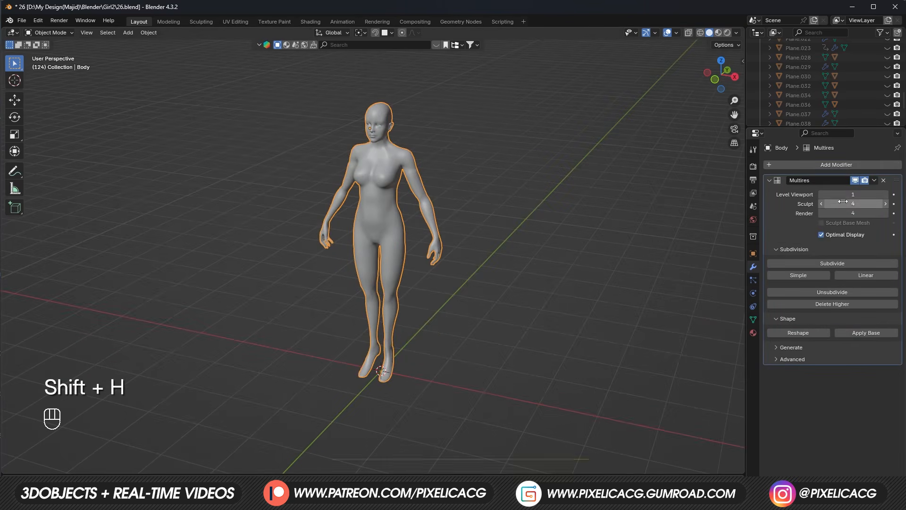
key(ctrl+a)
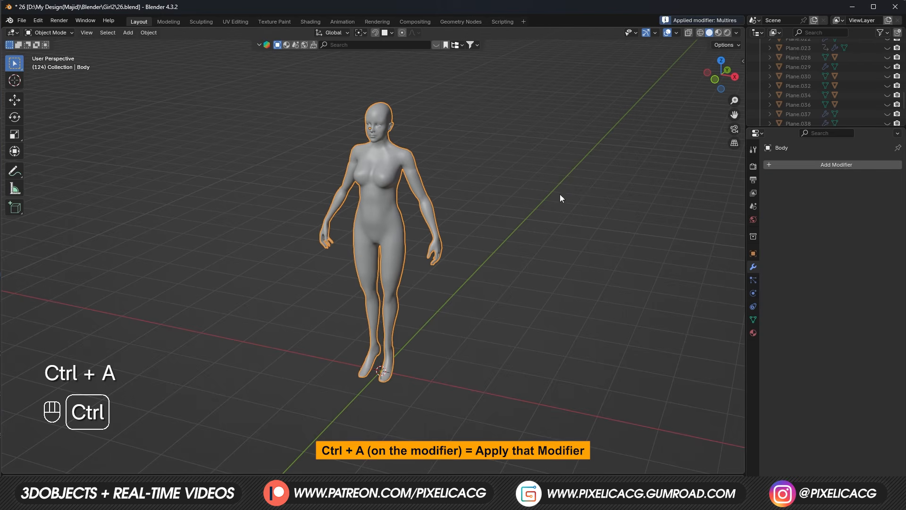
Step: Export the body as a Wavefront OBJ named 26.obj to the Desktop folder
click(21, 21)
mouse_move(85, 164)
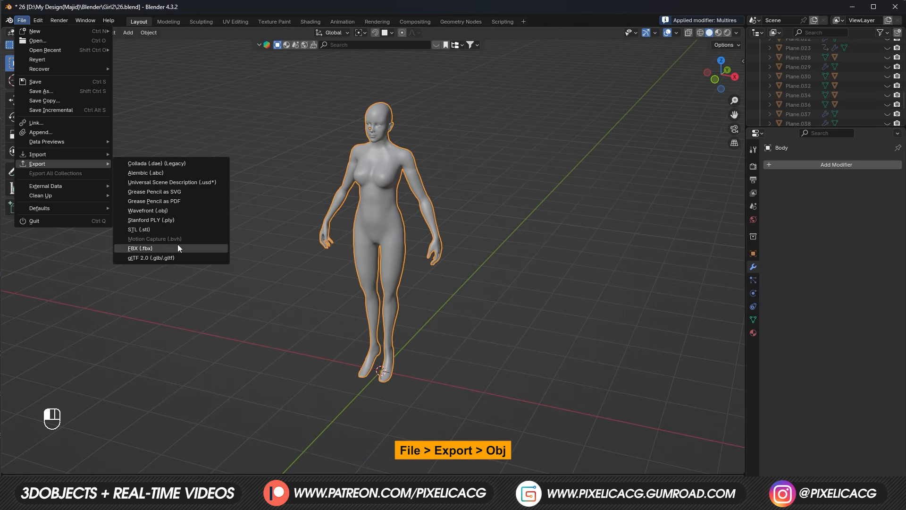
click(177, 210)
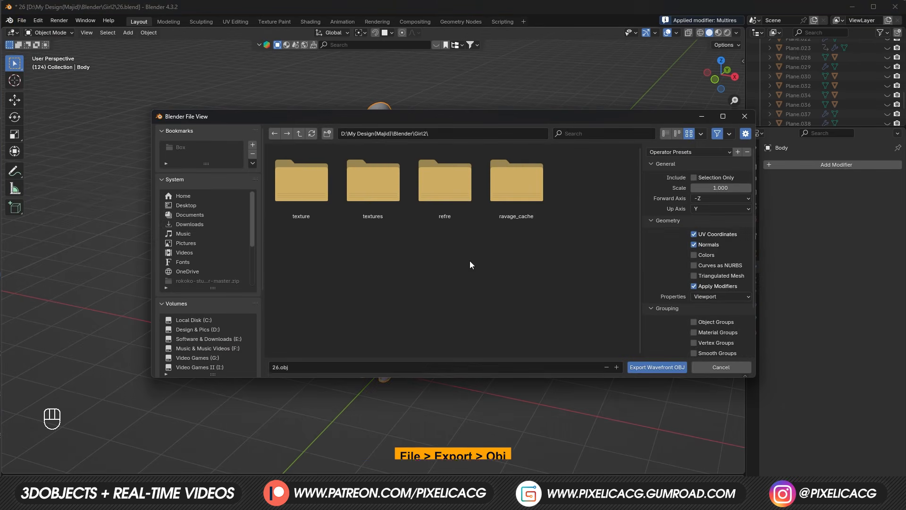
click(198, 206)
scroll(590, 293, down, 1)
scroll(656, 297, down, 3)
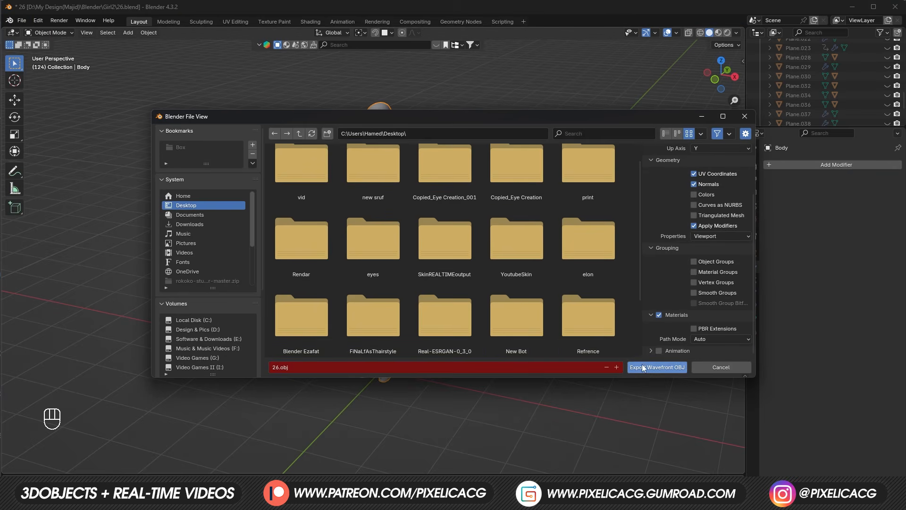
scroll(665, 300, up, 3)
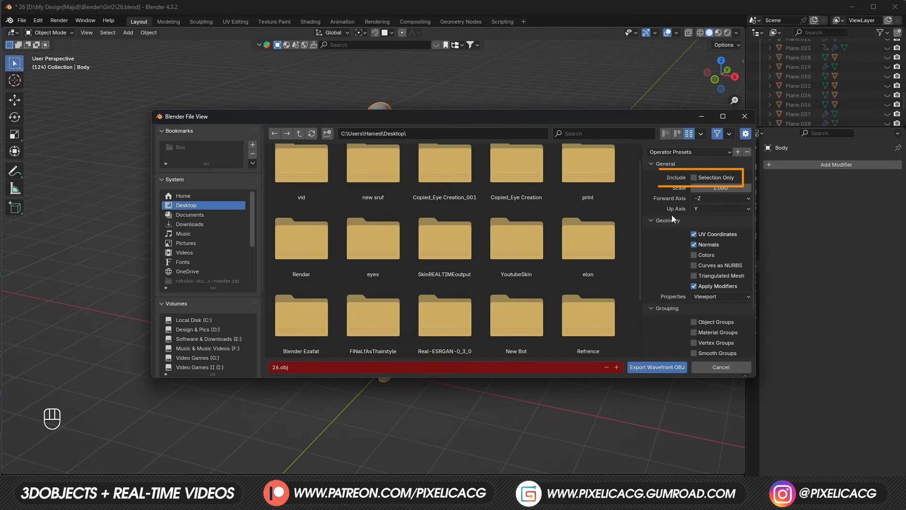
scroll(670, 298, down, 3)
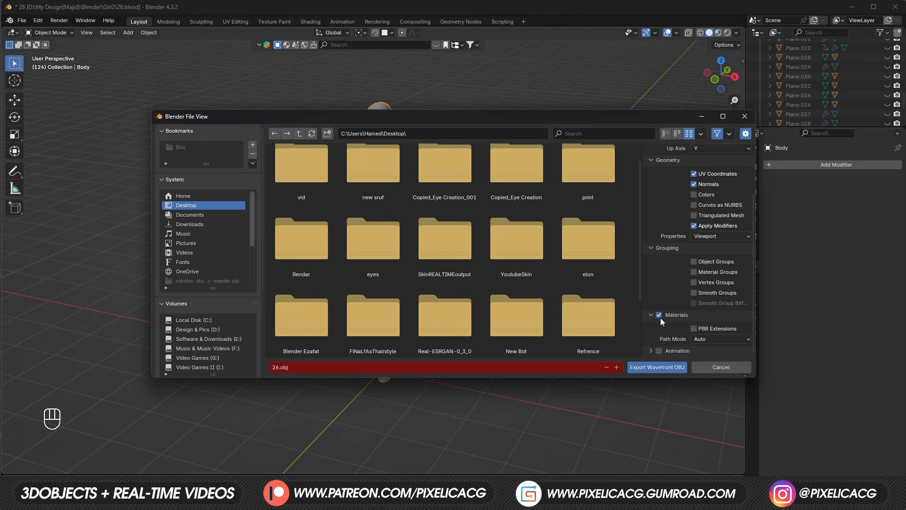
click(646, 367)
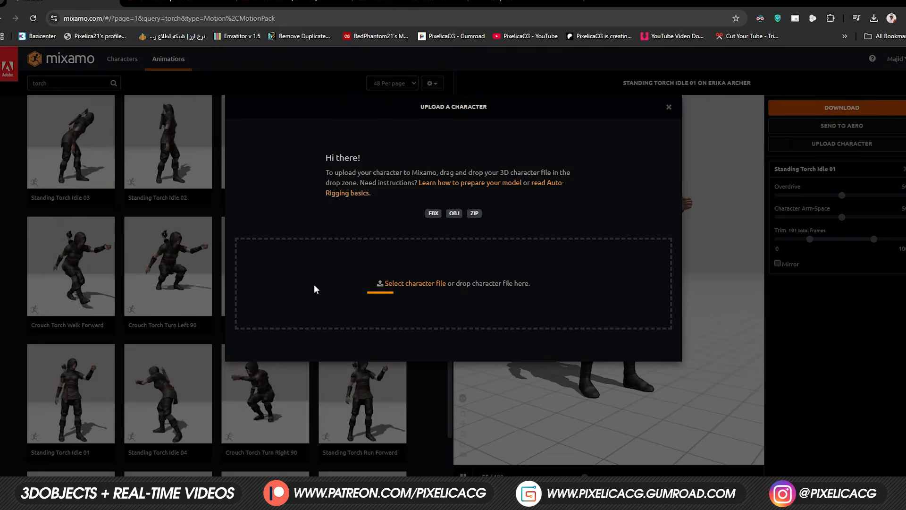
Step: In Mixamo, upload the exported body file and place the chin, wrist, elbow, knee and groin markers on it with symmetry
click(378, 284)
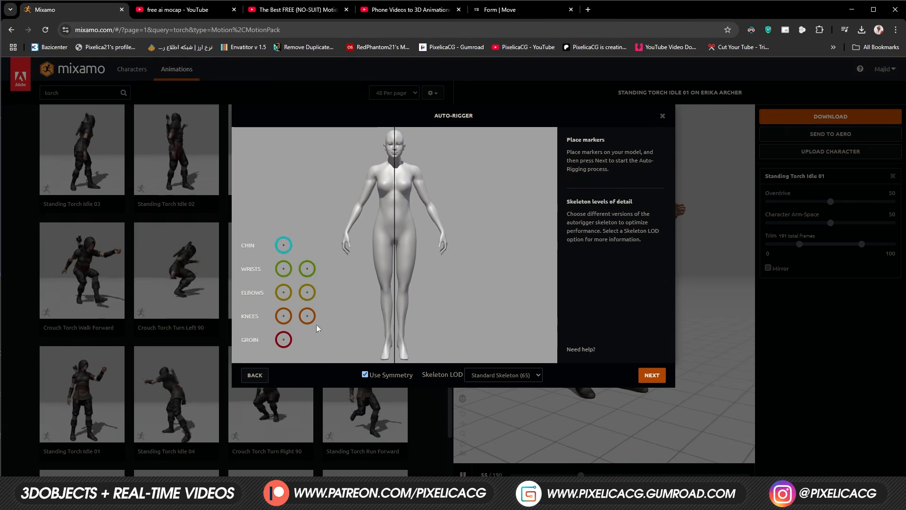
drag(283, 245, 395, 157)
drag(284, 268, 347, 231)
drag(283, 292, 361, 203)
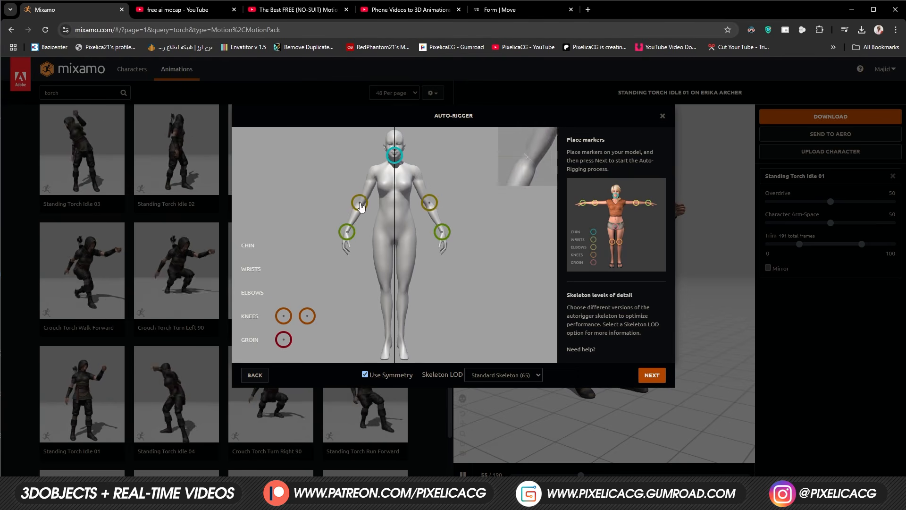
drag(283, 316, 387, 290)
mouse_move(283, 339)
mouse_down()
mouse_move(302, 261)
mouse_move(395, 238)
mouse_up()
Step: Run the auto-rigger on the marked body and accept it as the new Mixamo character
click(651, 375)
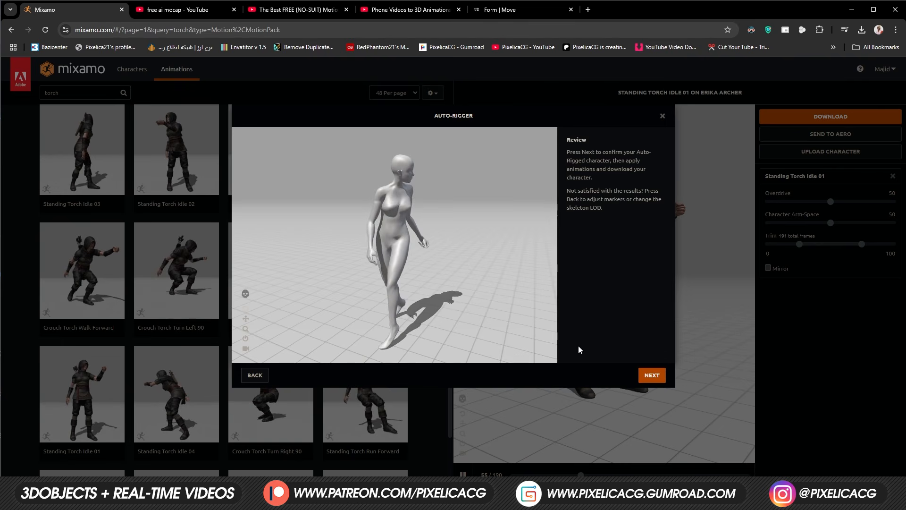
click(651, 376)
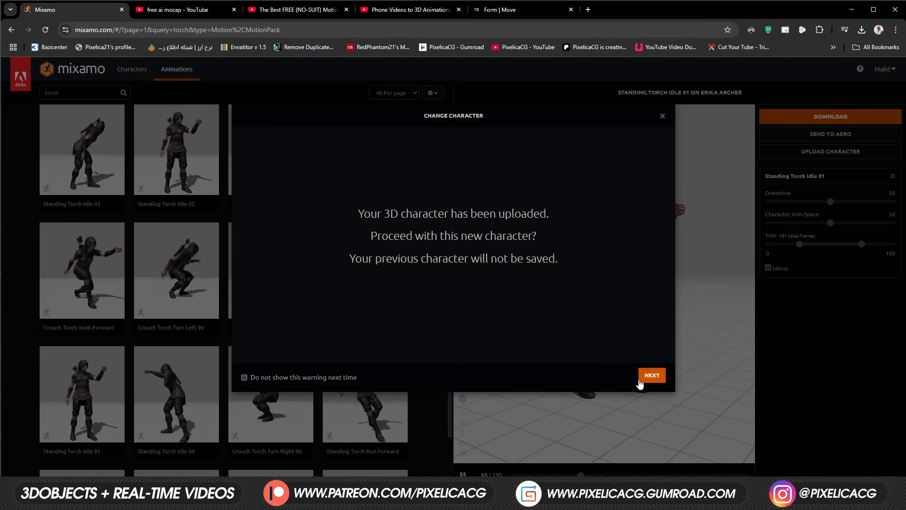
click(651, 376)
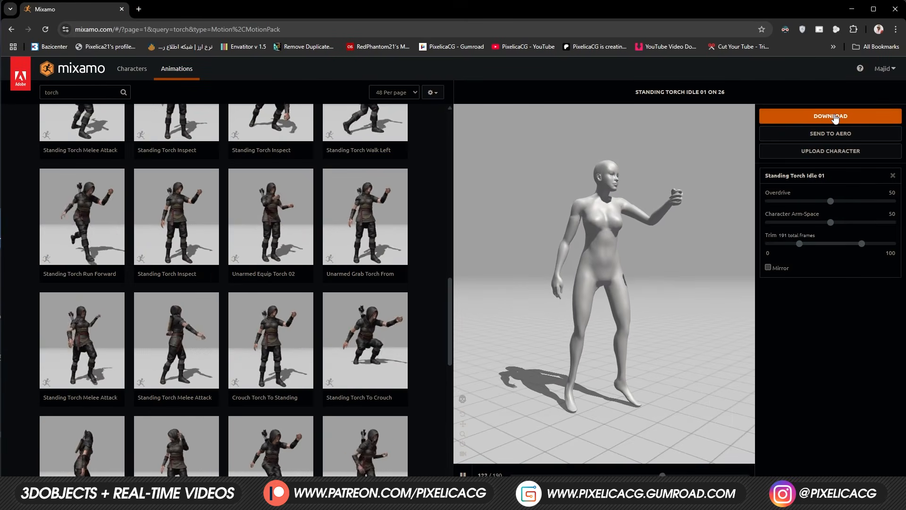
Step: Download the Standing Torch Idle 01 animation as FBX Binary with skin, at 30 frames per second and without keyframe reduction
click(831, 116)
click(505, 155)
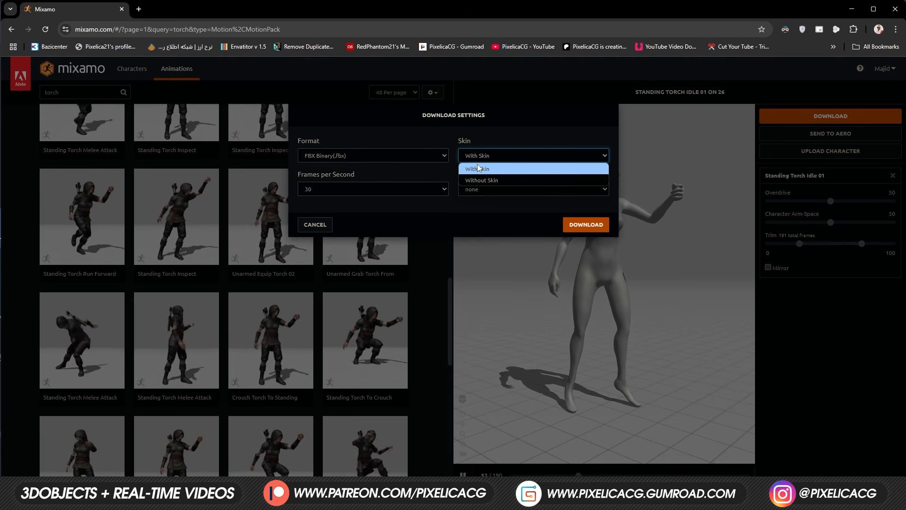
click(504, 169)
click(508, 155)
click(504, 169)
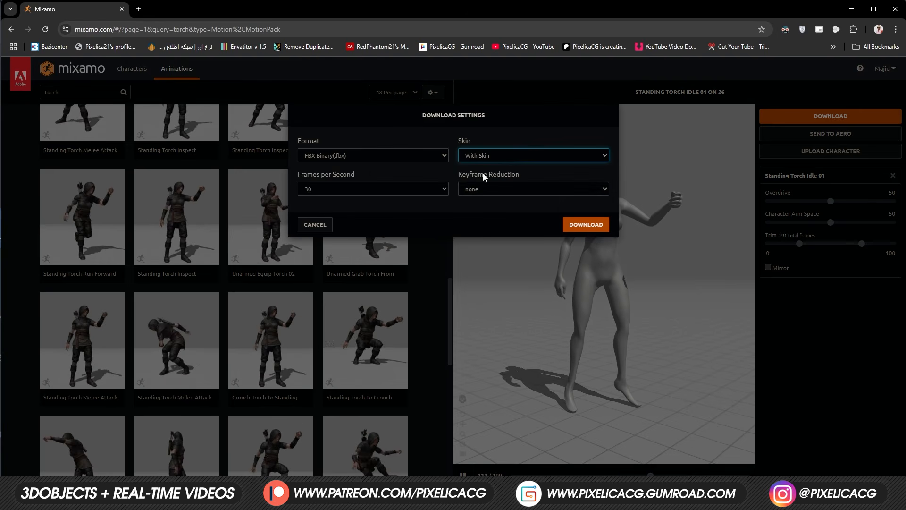
click(465, 155)
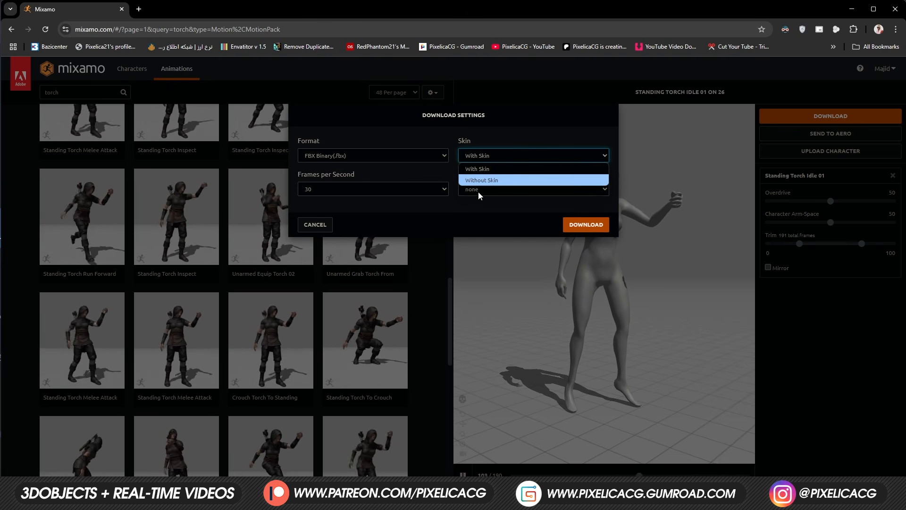
click(460, 220)
click(580, 228)
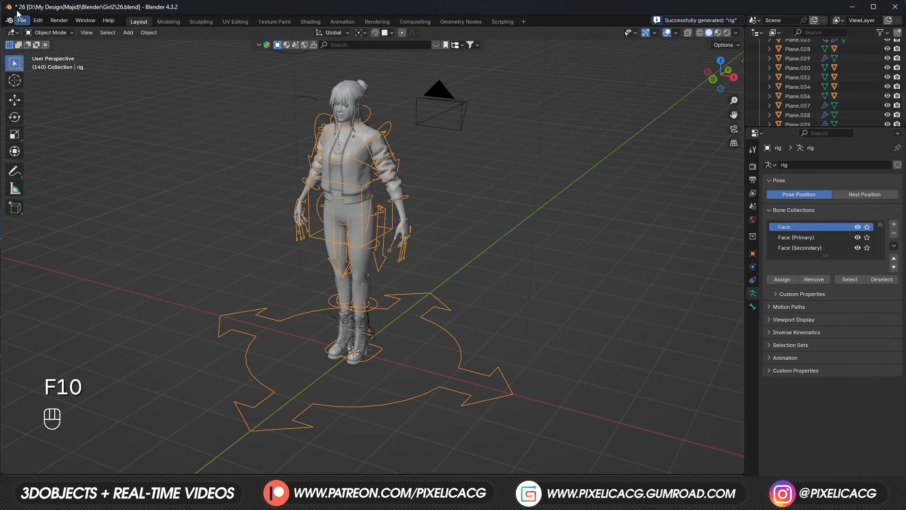
Step: Switch back to Blender and import Standing Torch Idle 01 (4).fbx from the Downloads folder
click(22, 21)
mouse_move(62, 155)
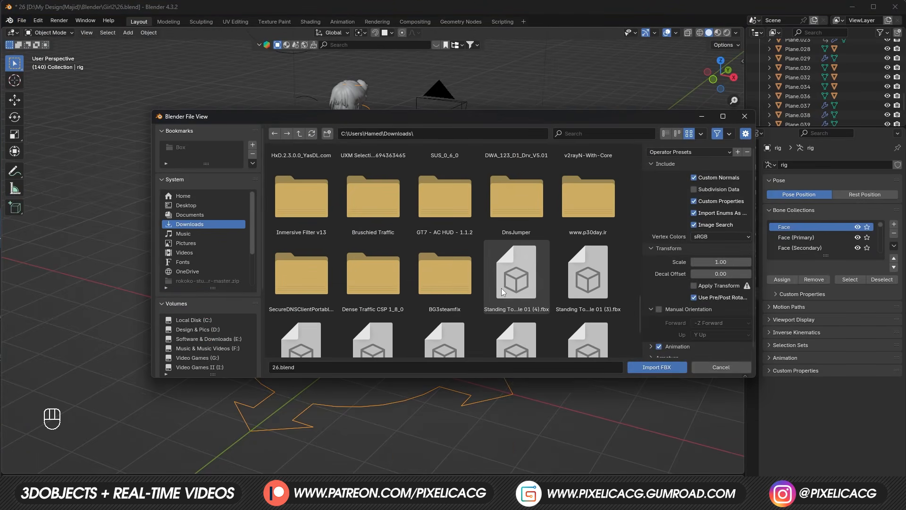
click(501, 288)
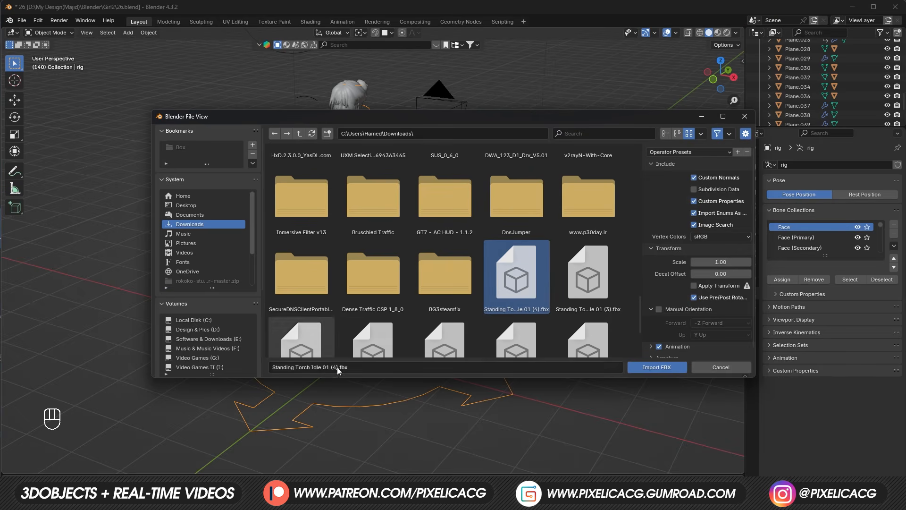
double_click(513, 291)
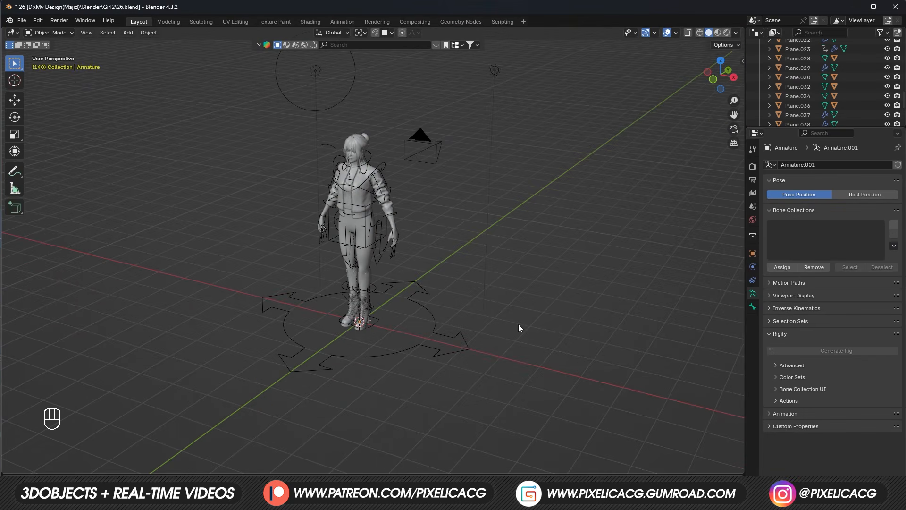
Step: Scale the imported armature up to roughly the character's height and move it beside the character
key(s)
click(439, 355)
key(s)
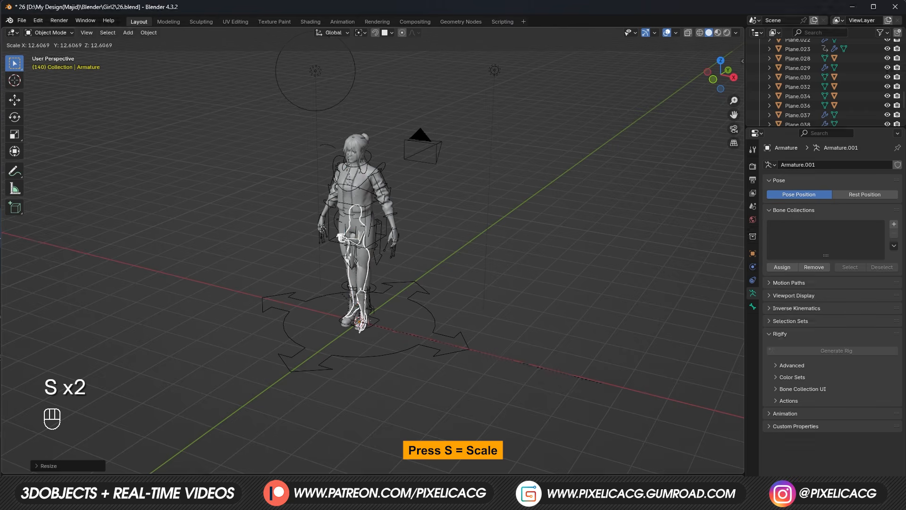
click(599, 382)
key(s)
click(588, 297)
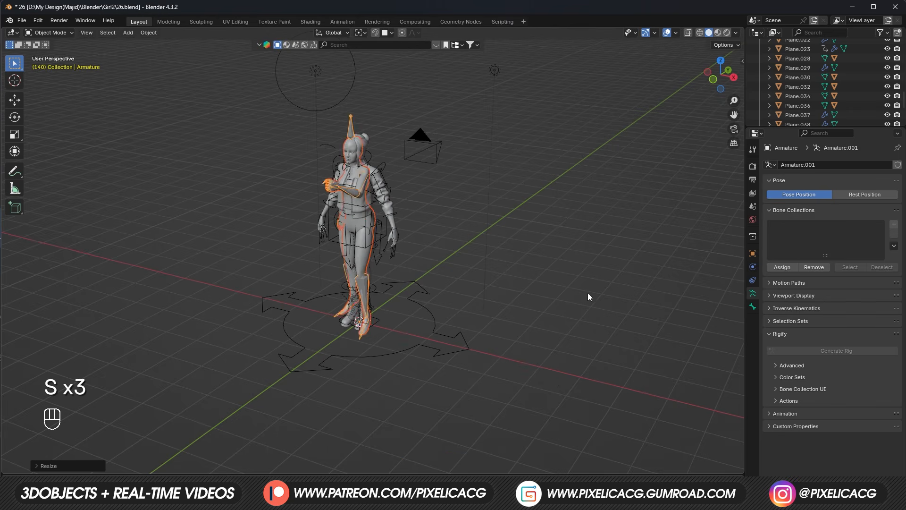
middle_drag(588, 296, 479, 298)
key(g)
click(202, 241)
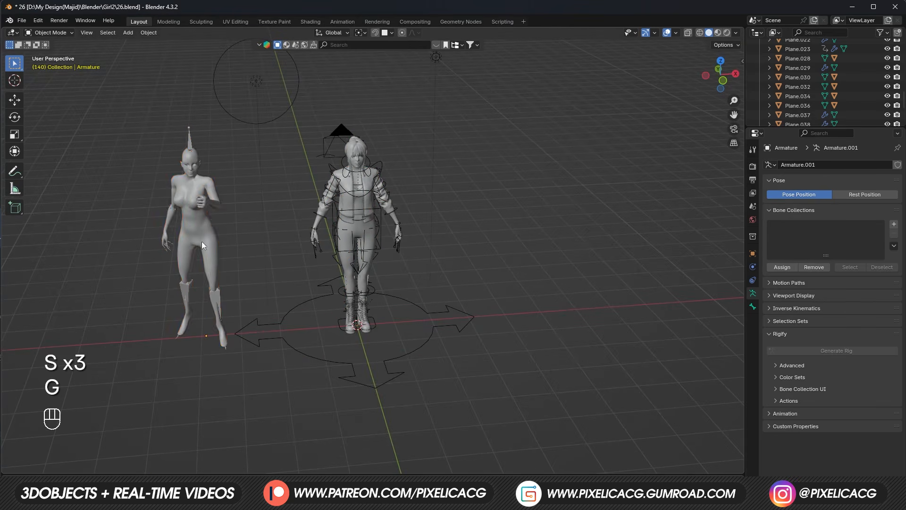
Step: Delete the imported Mixamo body mesh, keeping only its armature
click(181, 214)
key(x)
click(181, 215)
Step: Parent the character's clothing meshes, including the trousers and jacket, and the body to the generated rig with automatic weights
click(354, 264)
middle_drag(354, 264, 336, 265)
scroll(369, 302, up, 2)
shift+middle_drag(406, 322, 385, 375)
click(368, 298)
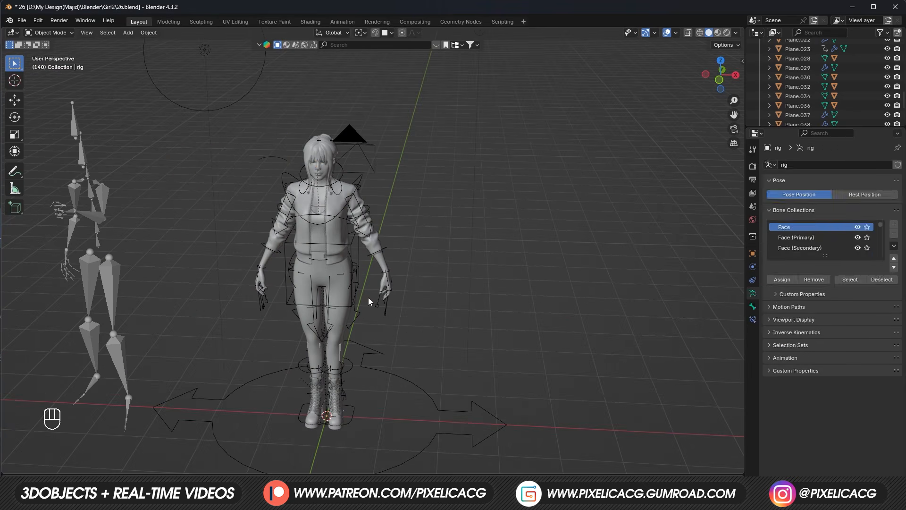
click(347, 307)
shift+click(321, 240)
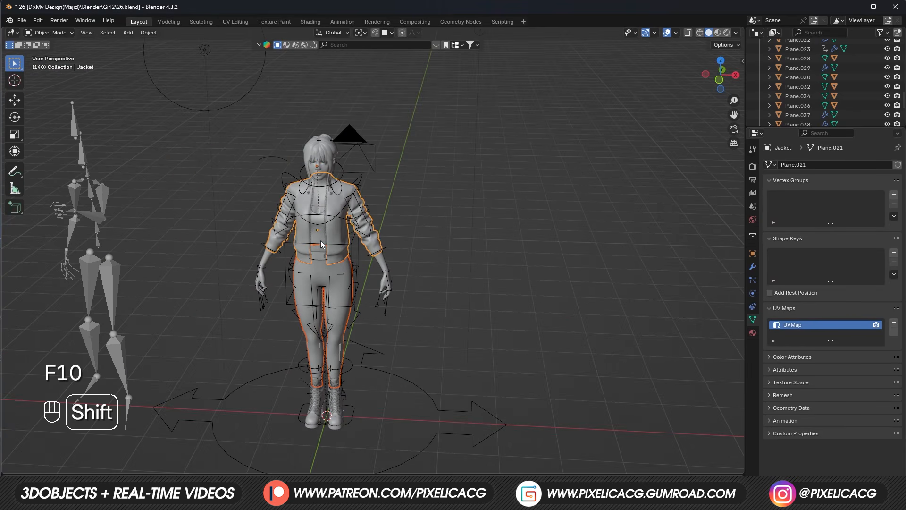
shift+click(321, 241)
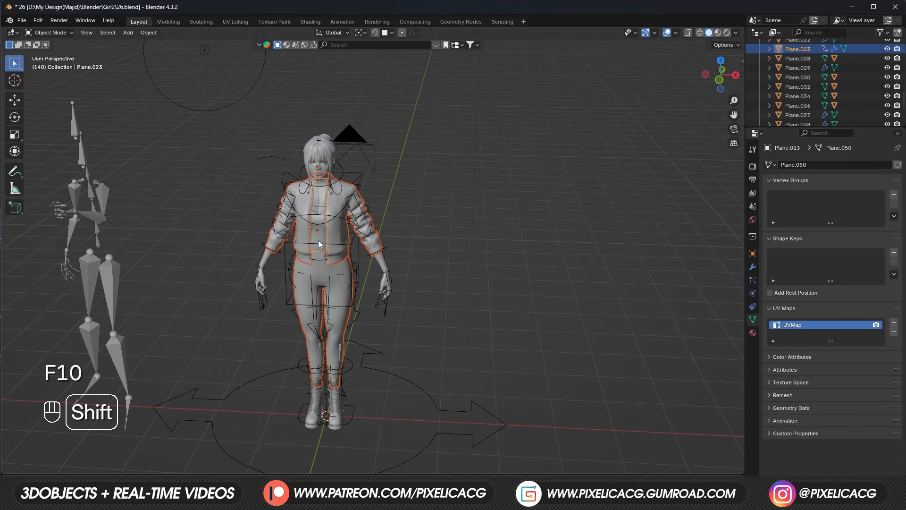
shift+click(320, 176)
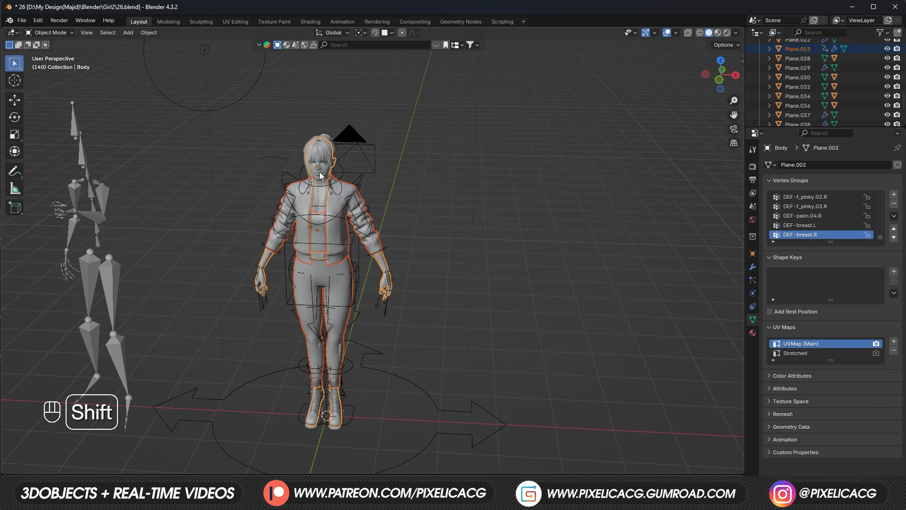
shift+click(409, 377)
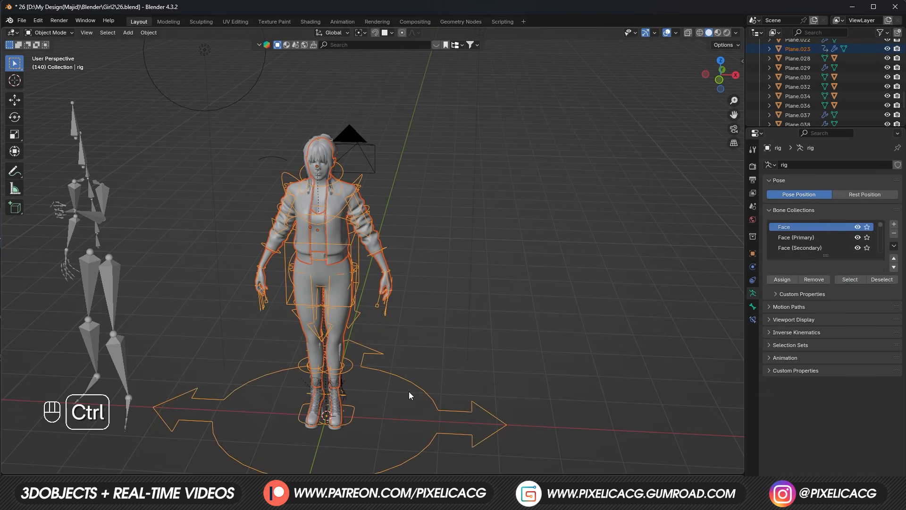
key(ctrl+p)
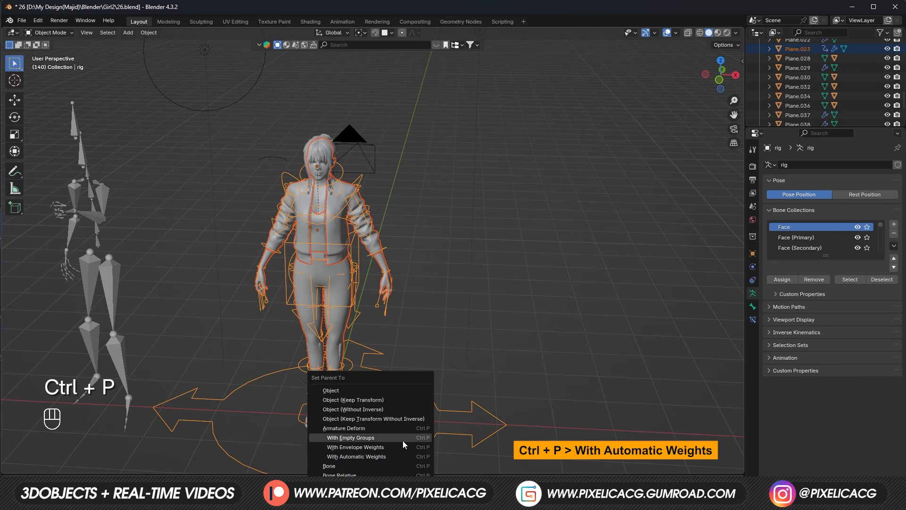
click(398, 454)
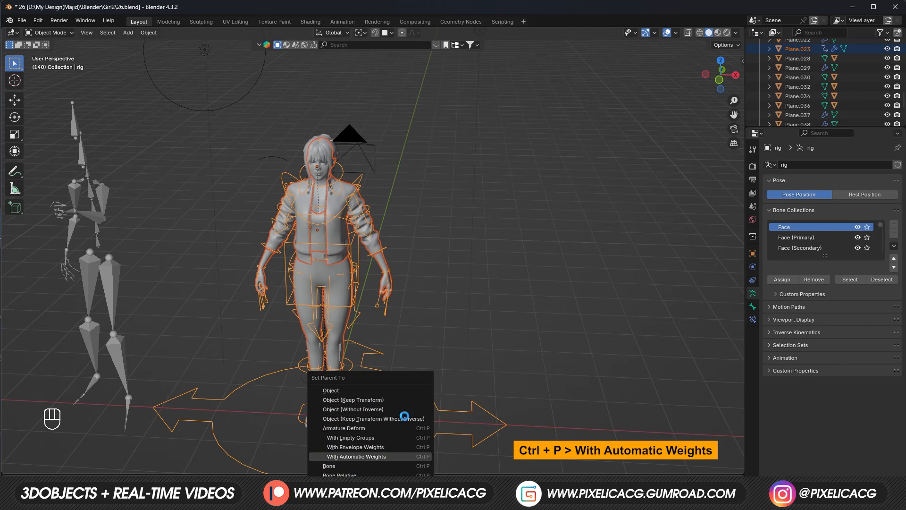
Step: Parent the hair to the rig's head control bone, and test the rig by moving the right hand IK control, undoing that move
click(331, 138)
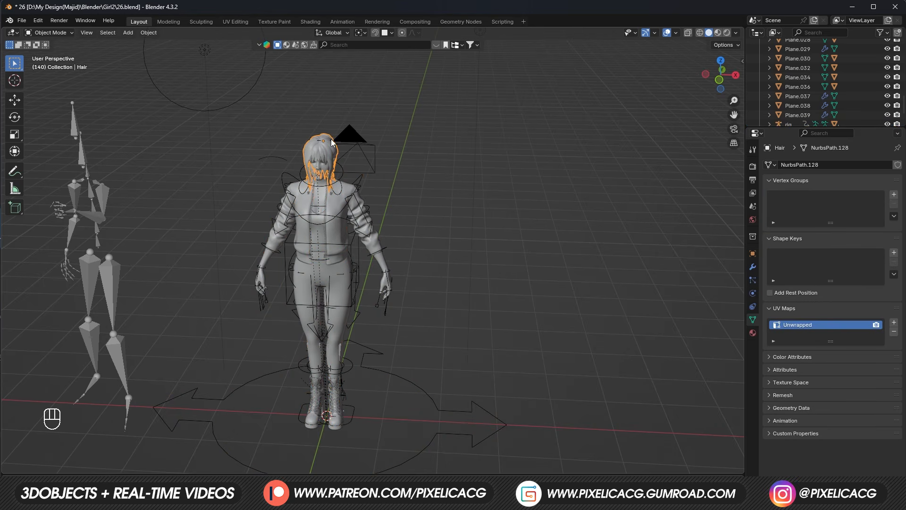
shift+click(344, 176)
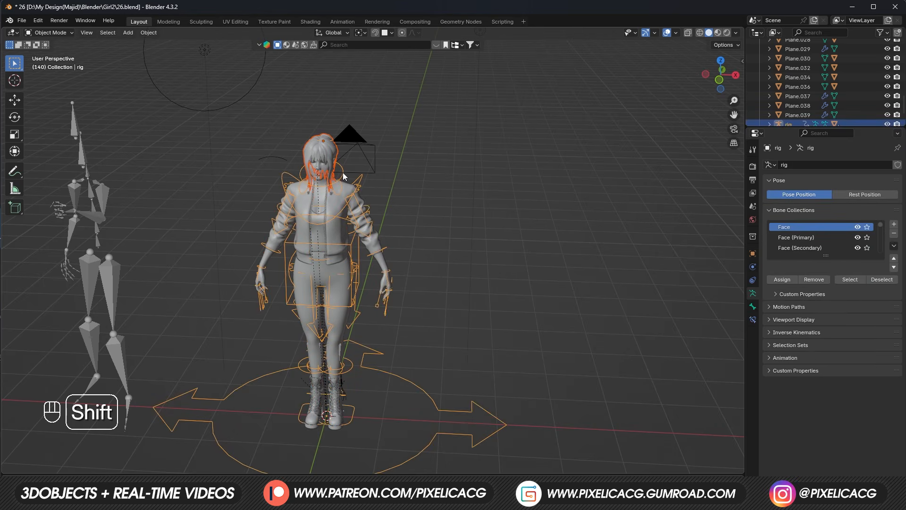
key(ctrl+Tab)
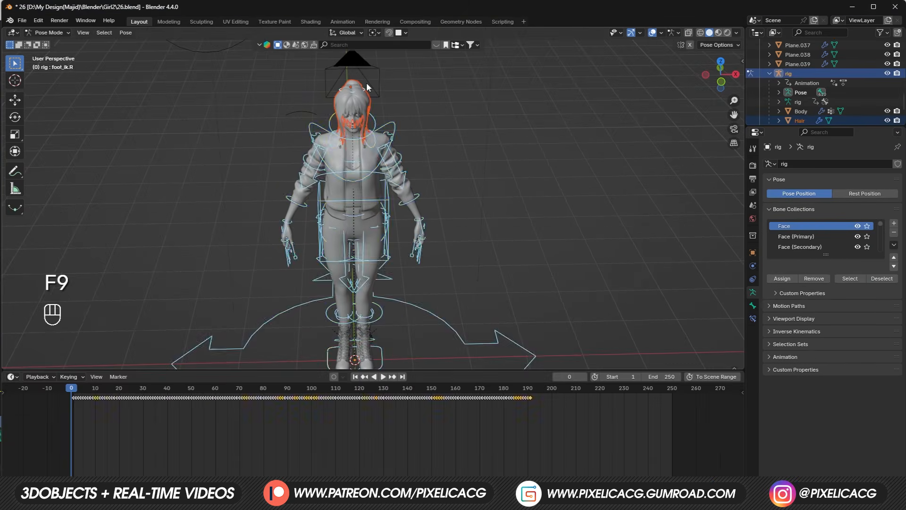
click(366, 86)
scroll(351, 111, up, 4)
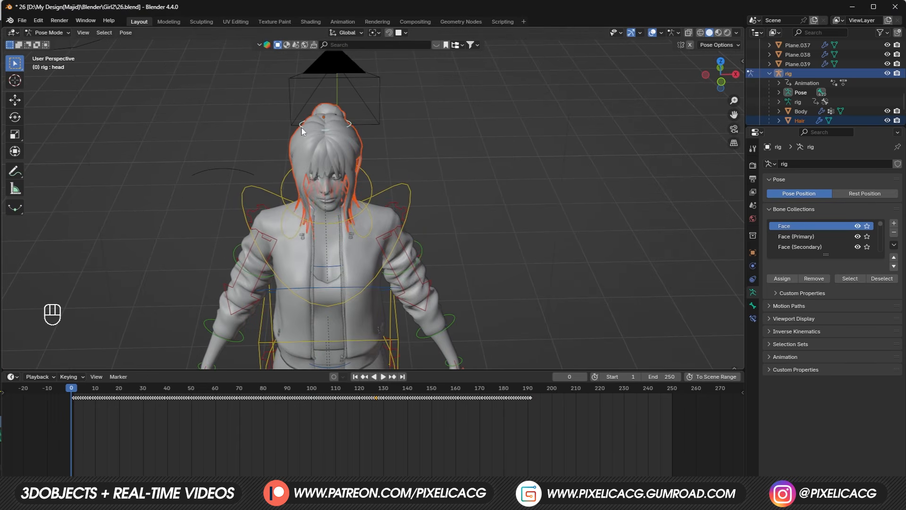
key(ctrl+p)
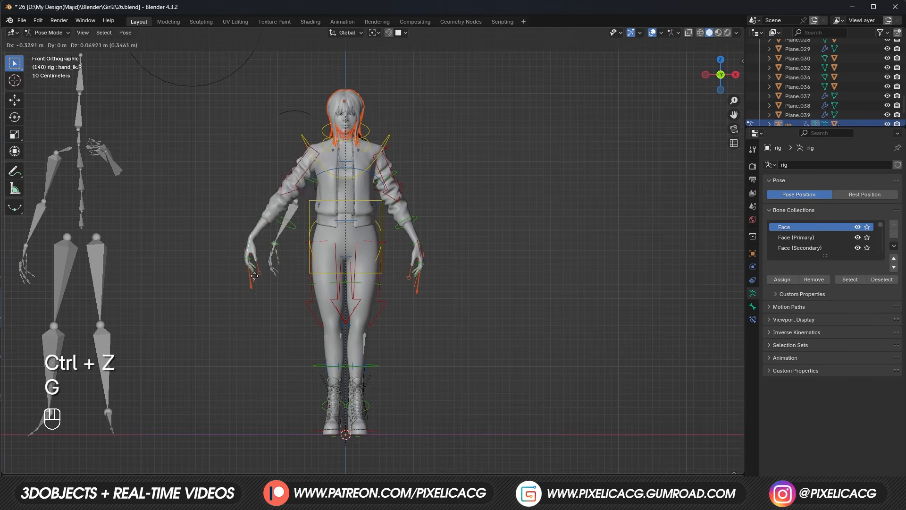
click(254, 275)
key(ctrl+z)
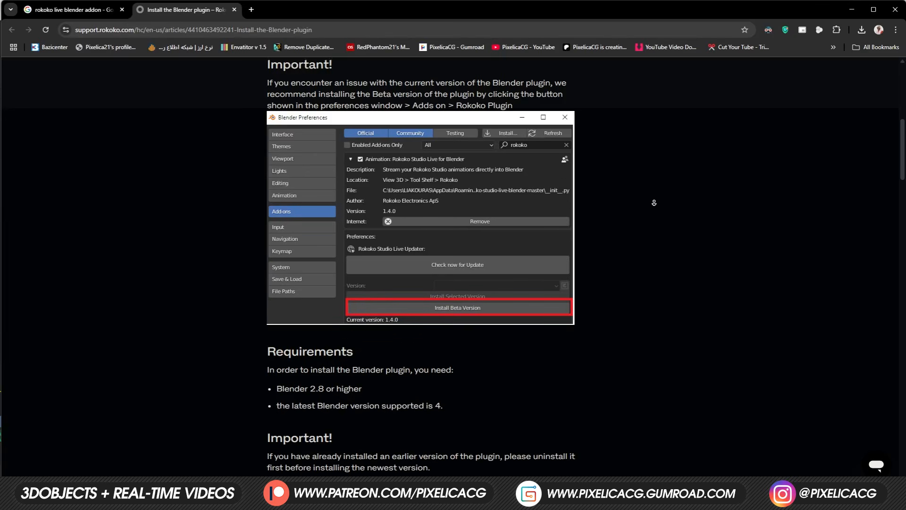
Step: Switch to the browser and locate the updated plugin download link on Rokoko's Blender plugin installation page
scroll(654, 202, down, 5)
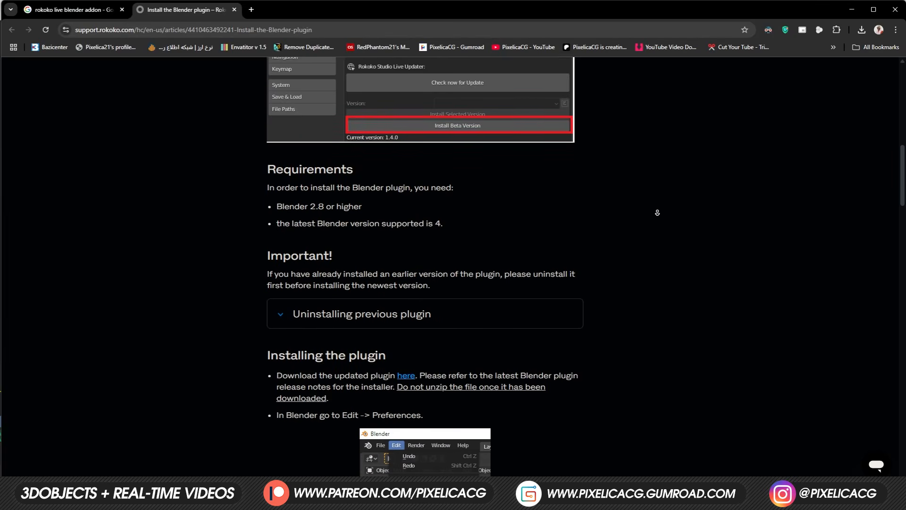
drag(277, 302, 413, 281)
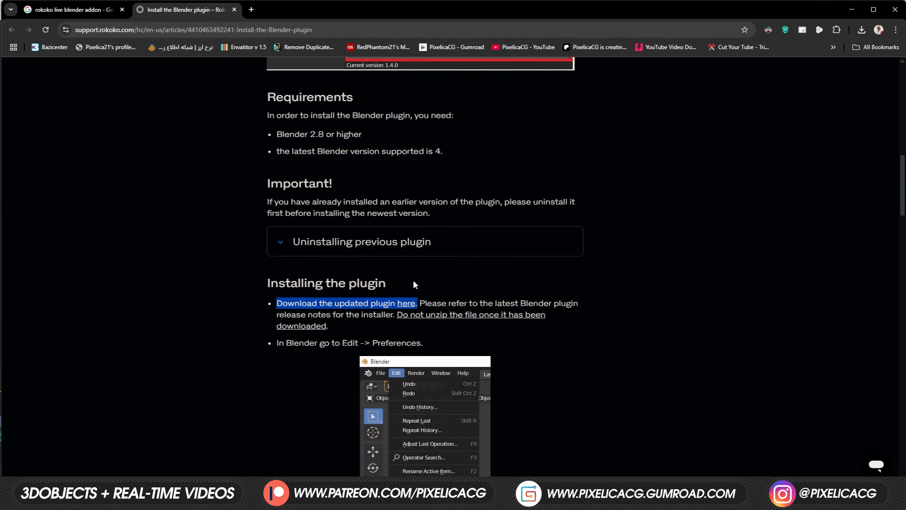
Step: Switch back to Blender and install the Rokoko Studio Live for Blender add-on from disk through the add-on preferences
click(38, 21)
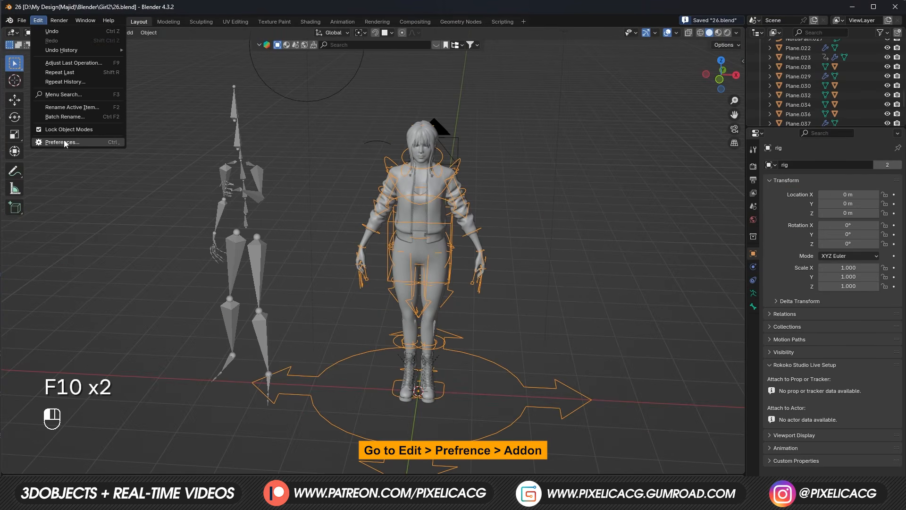
click(66, 143)
drag(55, 15, 210, 44)
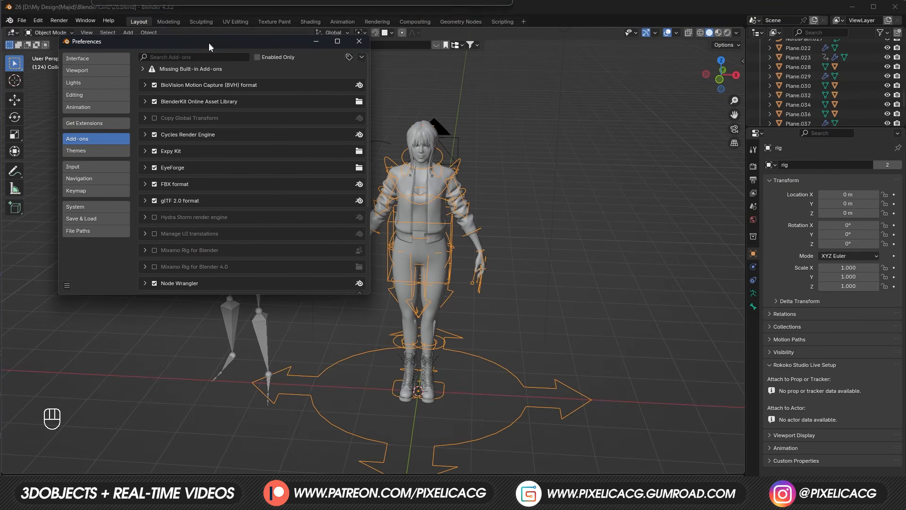
click(362, 58)
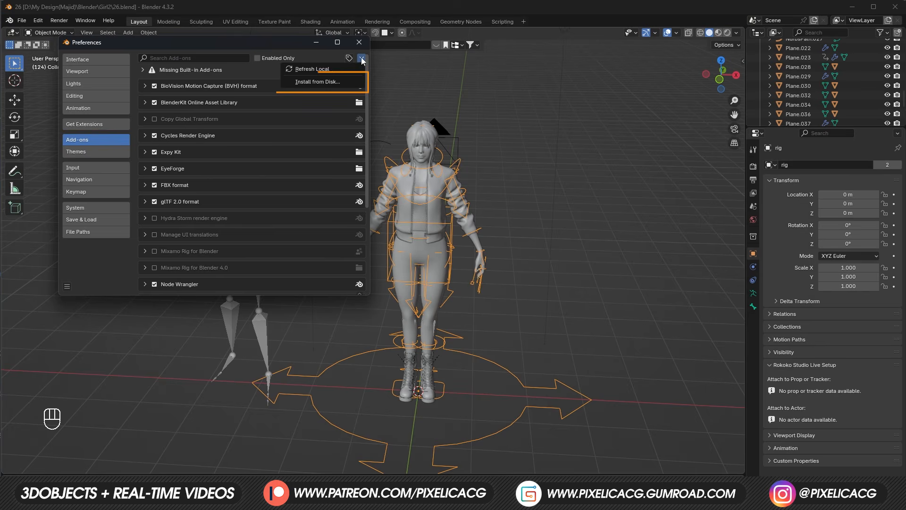
click(325, 86)
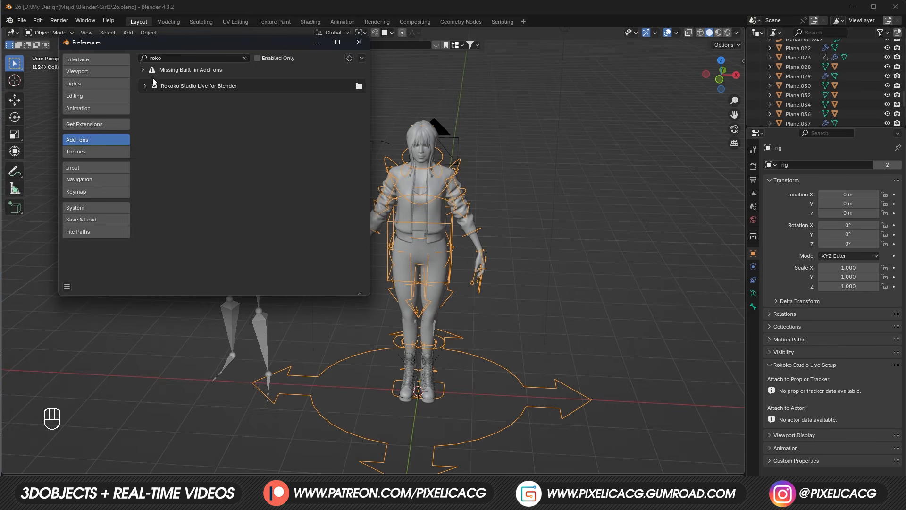
click(359, 42)
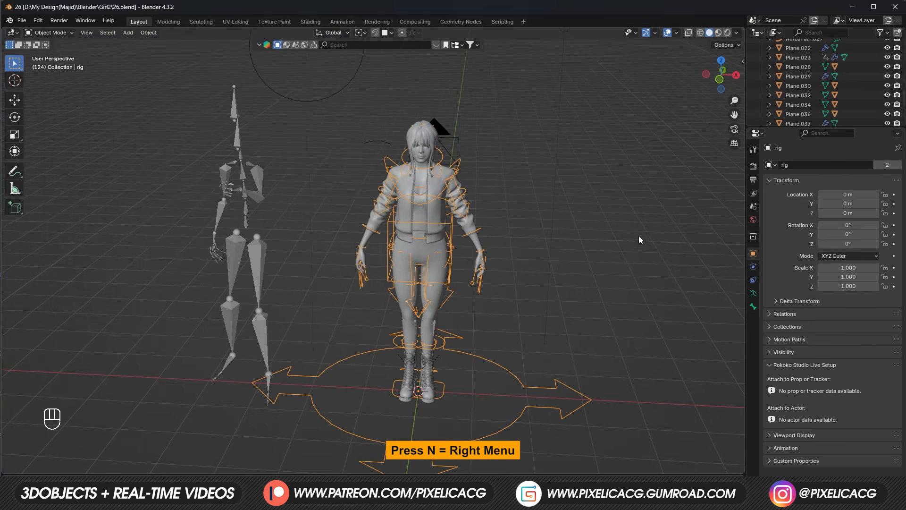
Step: Show the Rokoko add-on settings in the viewport, collapse the Studio Live and Command API sections, and expand Retargeting
key(n)
click(739, 254)
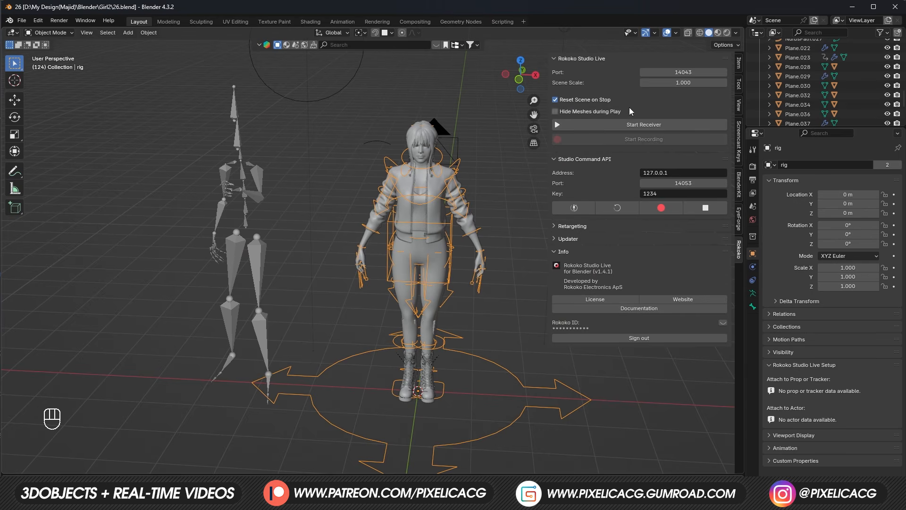
click(571, 59)
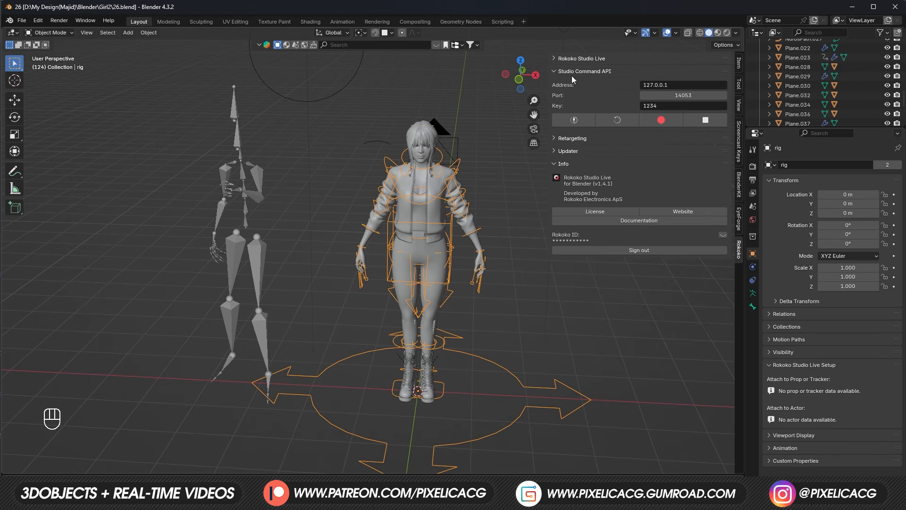
click(573, 72)
click(564, 110)
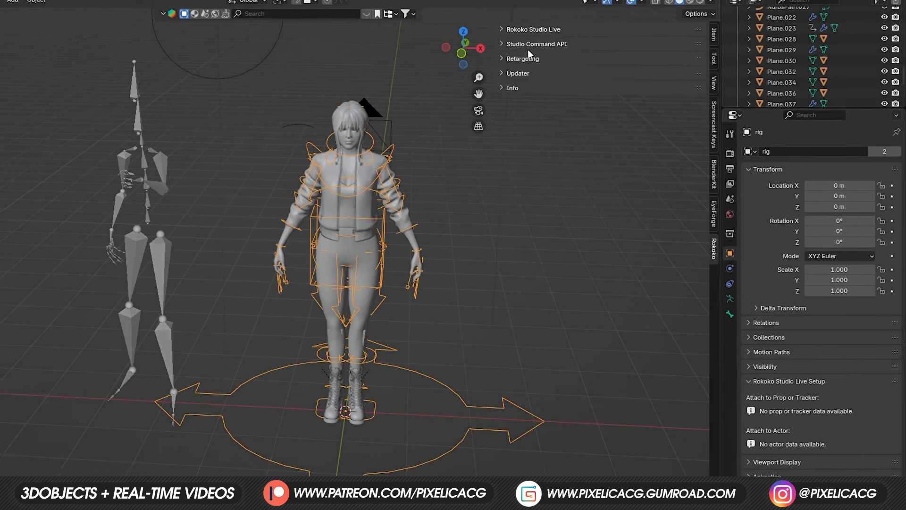
click(572, 84)
Step: Set the retargeting source to the Mixamo Armature and the target to the character's rig
click(592, 83)
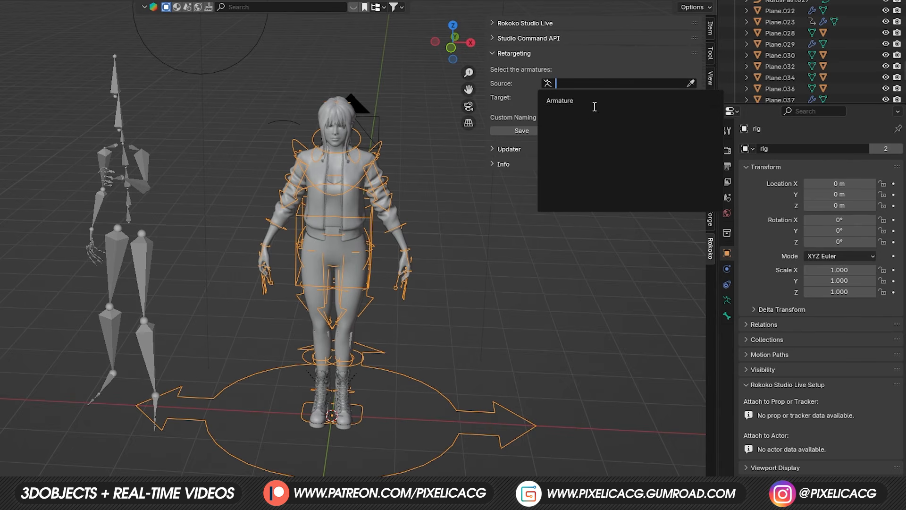
click(594, 103)
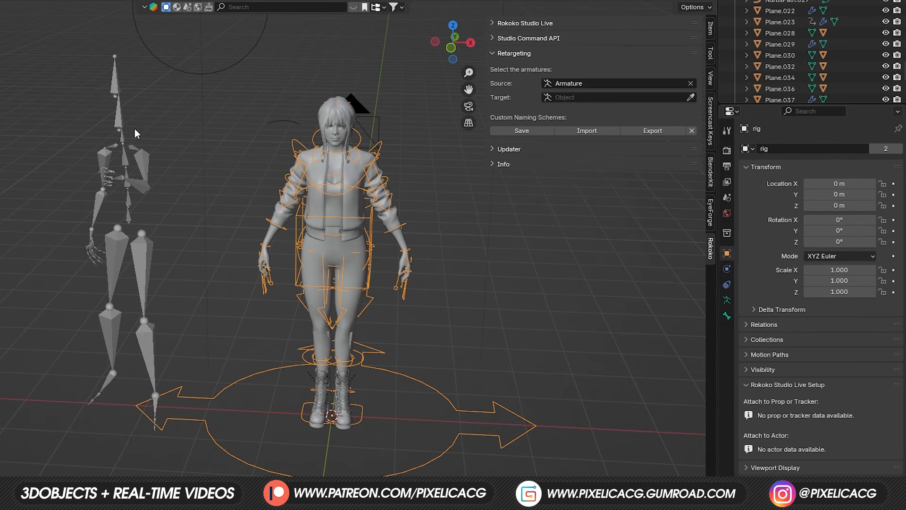
click(121, 142)
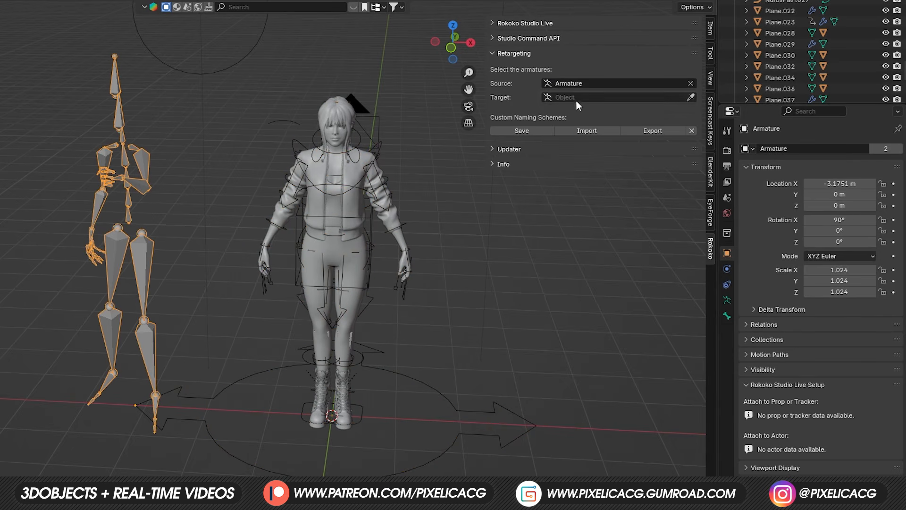
click(613, 98)
click(556, 124)
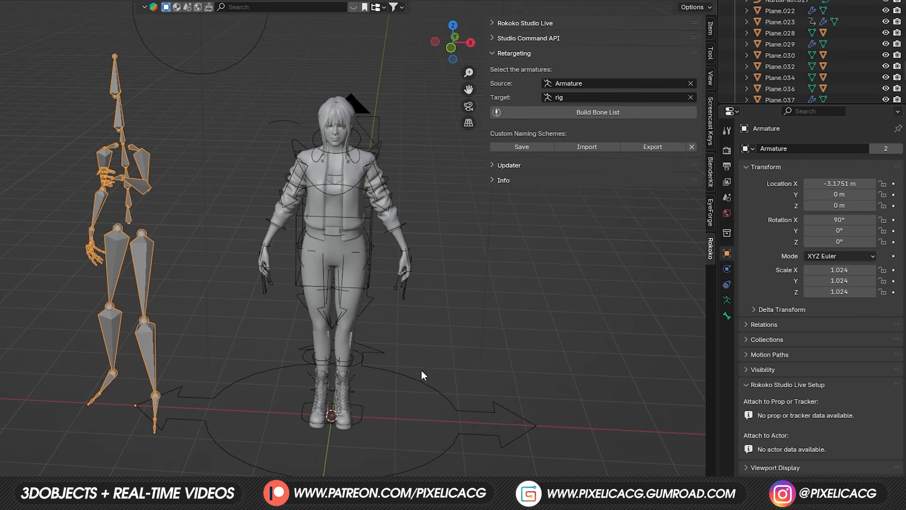
drag(421, 369, 432, 375)
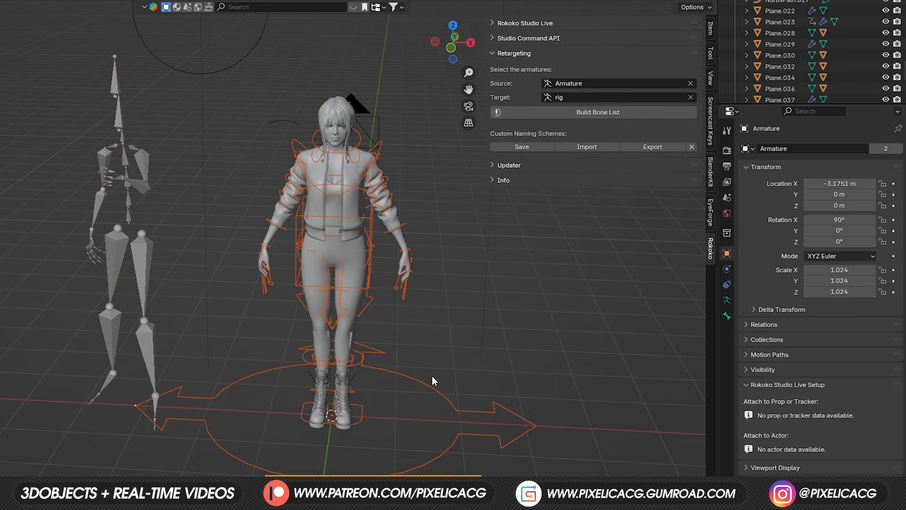
Step: Build the retargeting bone list and clear all of its automatically assigned target bones
click(595, 113)
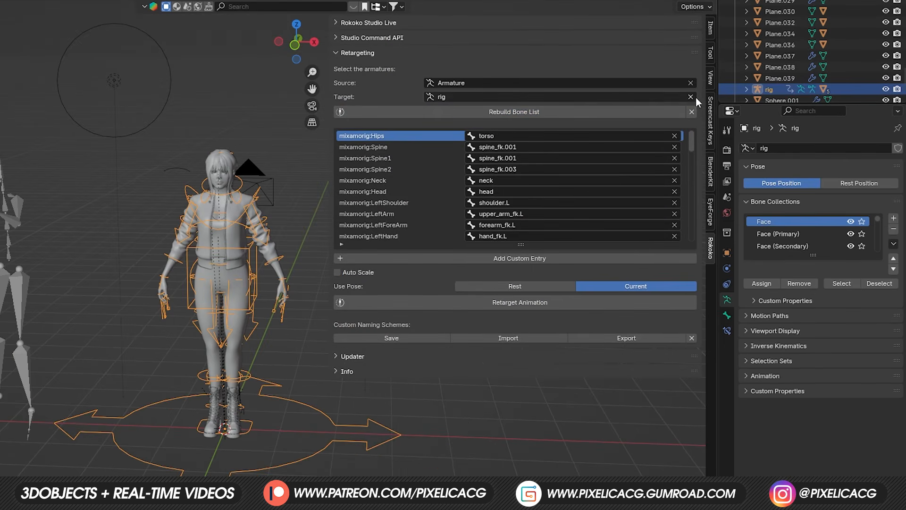
click(690, 111)
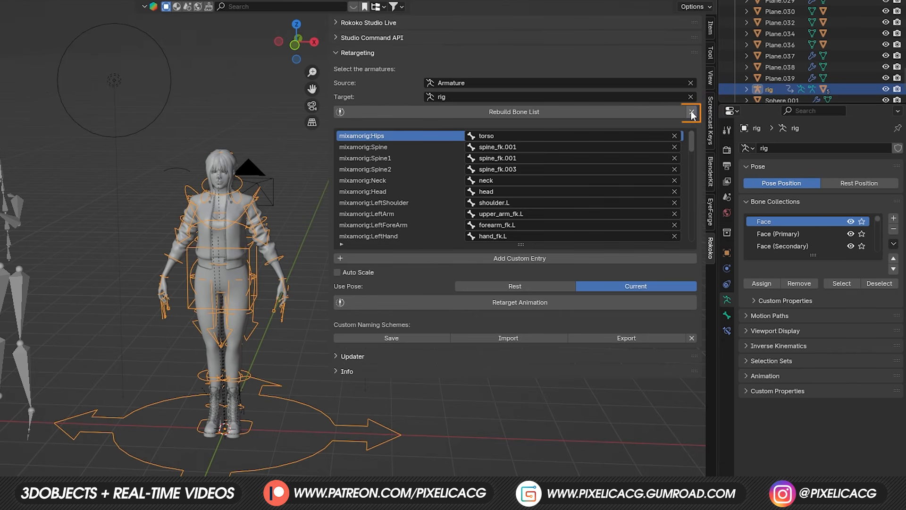
click(522, 137)
Step: Isolate the Mixamo armature and the rig by hiding all other objects, and hide the rig's arm and leg IK layers
click(274, 276)
shift+middle_drag(263, 301, 304, 270)
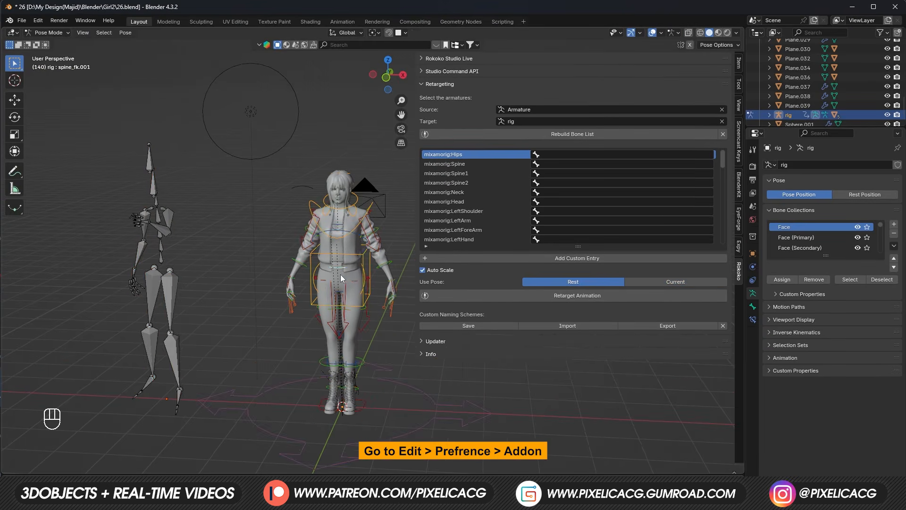
key(ctrl+Tab)
key(shift+h)
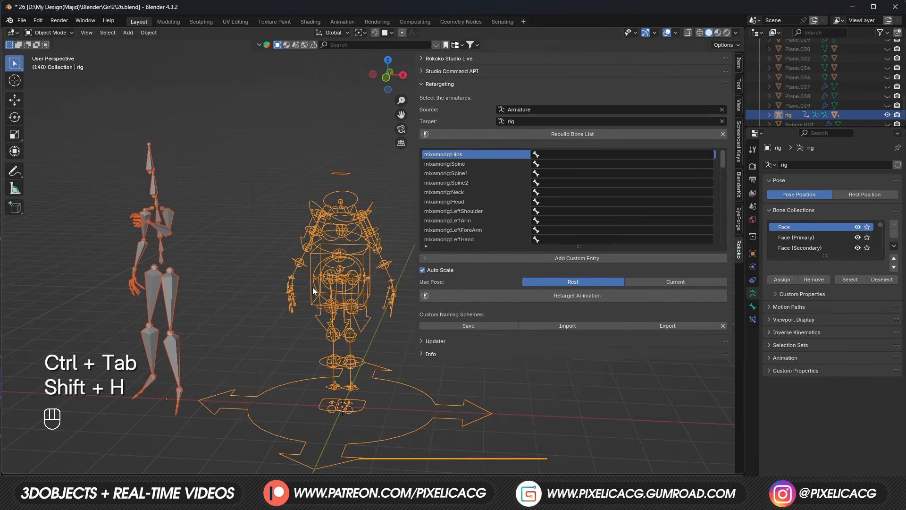
middle_drag(316, 290, 324, 291)
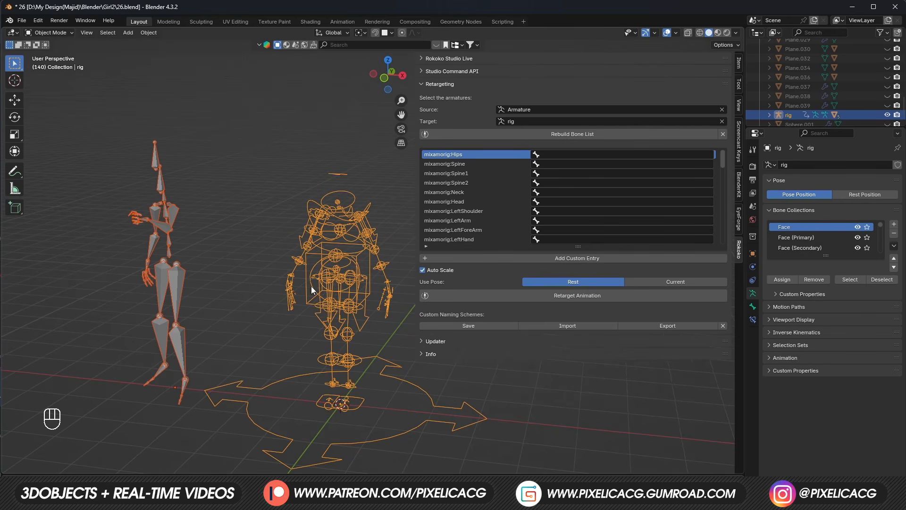
click(739, 62)
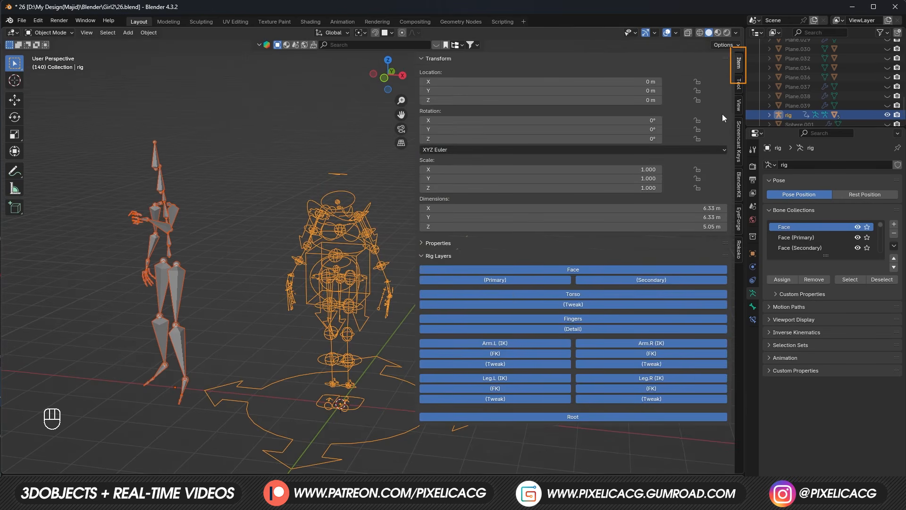
click(538, 343)
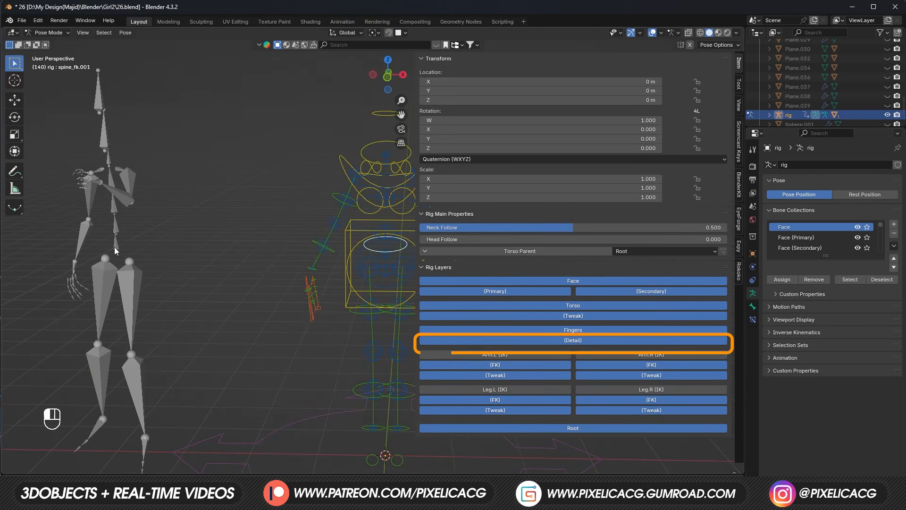
Step: Put both armatures into Pose Mode together and select the Mixamo hips bone and the rig's box-shaped torso control to identify them
key(ctrl+Tab)
ctrl+click(130, 270)
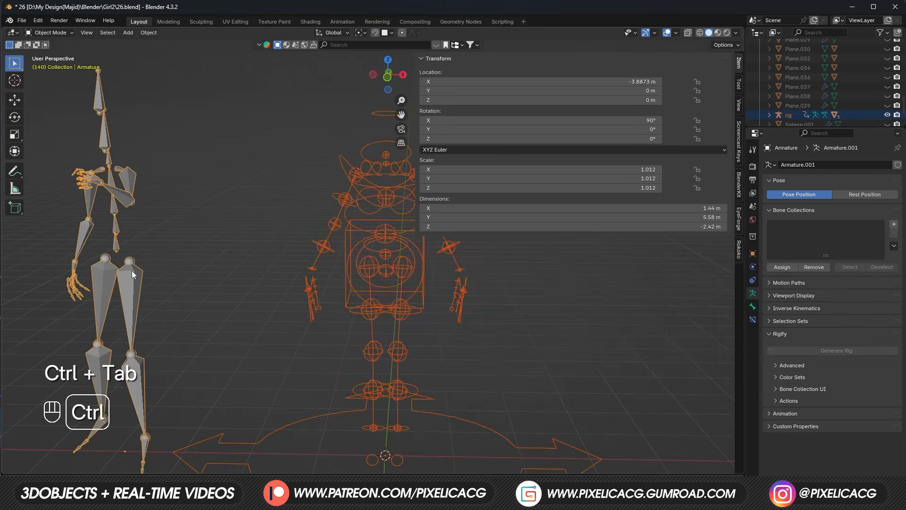
key(ctrl+Tab)
click(115, 245)
shift+middle_drag(349, 266, 321, 273)
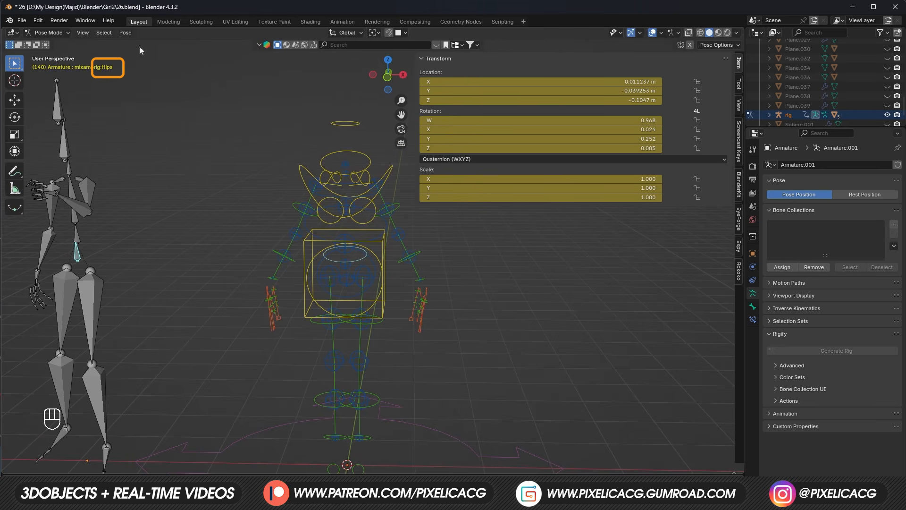
click(387, 258)
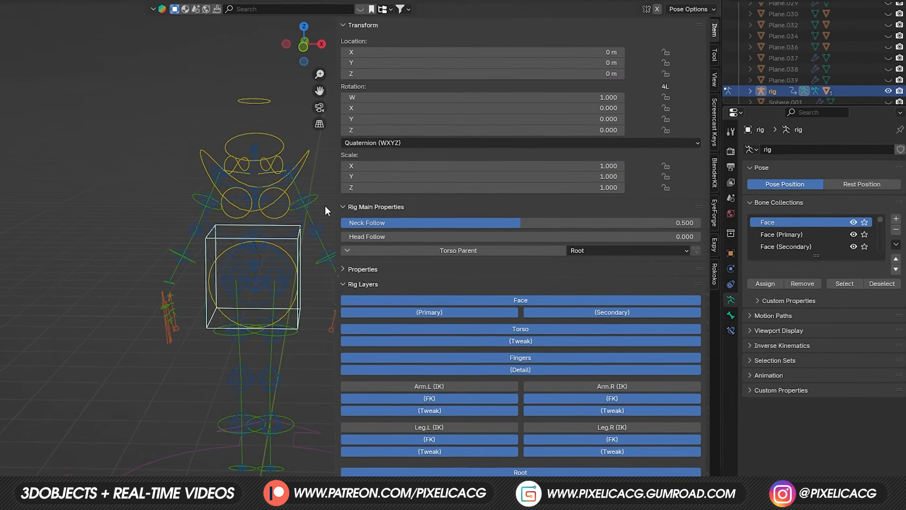
shift+middle_drag(325, 206, 307, 212)
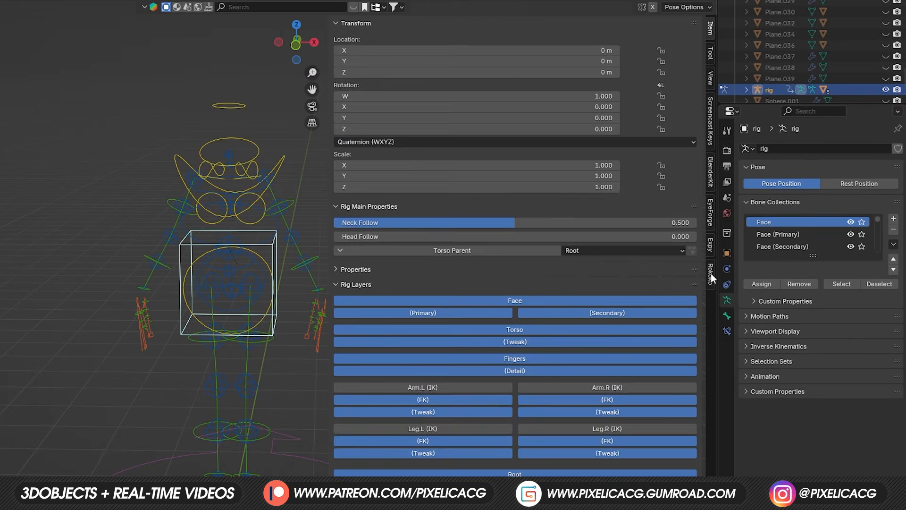
Step: Map mixamorig:Hips to the torso bone in the Rokoko retargeting bone list
click(711, 276)
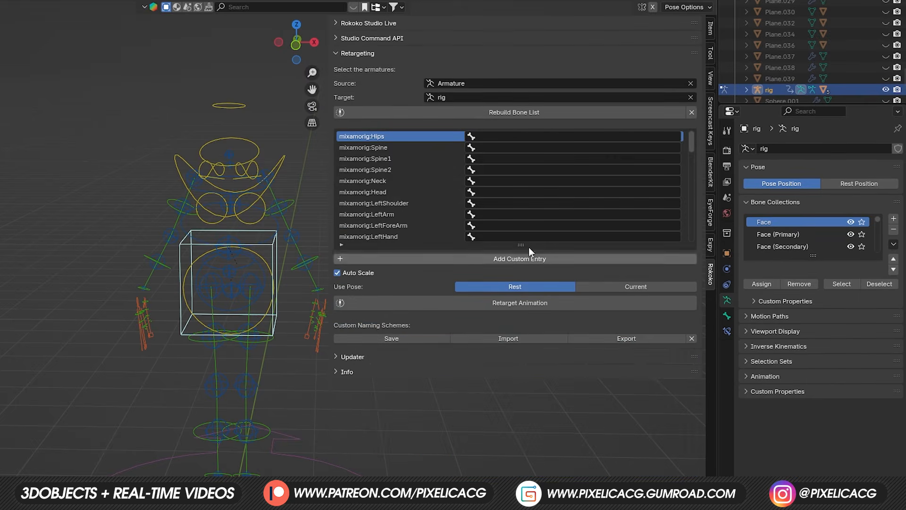
click(546, 136)
text(torso)
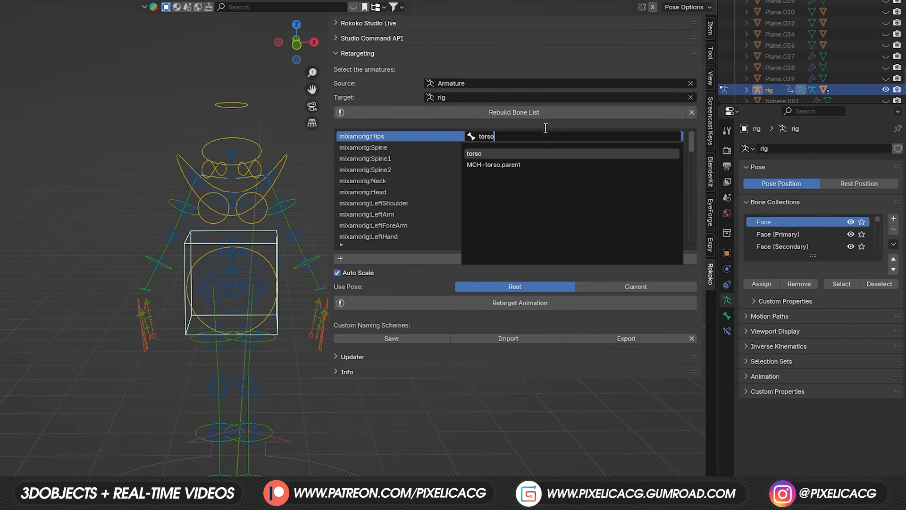
click(498, 151)
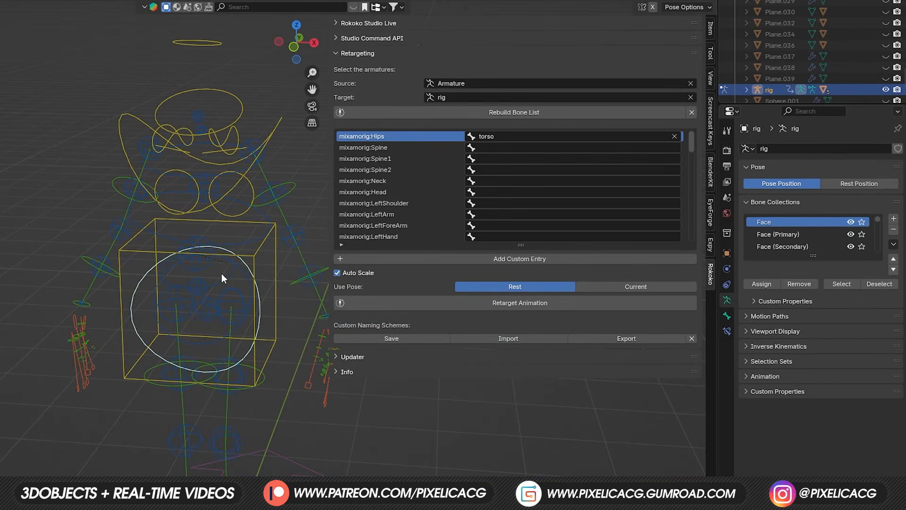
Step: Map mixamorig:Spine1 to spine_fk.002 and mixamorig:Spine2 to spine_fk.003 in the retargeting bone list
click(221, 273)
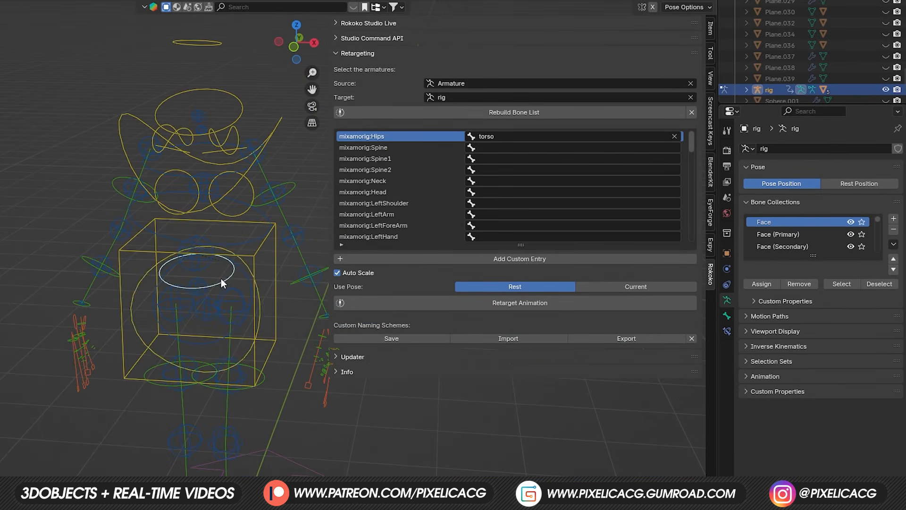
middle_drag(221, 278, 228, 279)
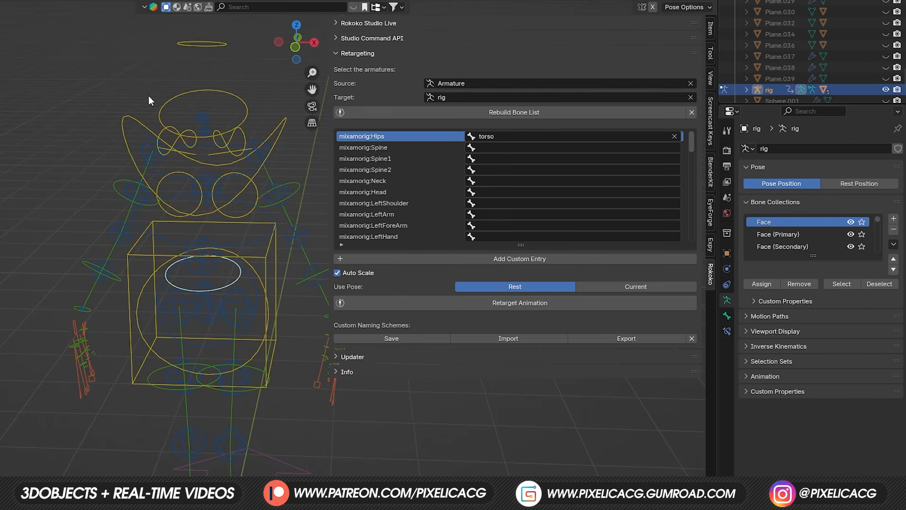
click(501, 159)
text(spin)
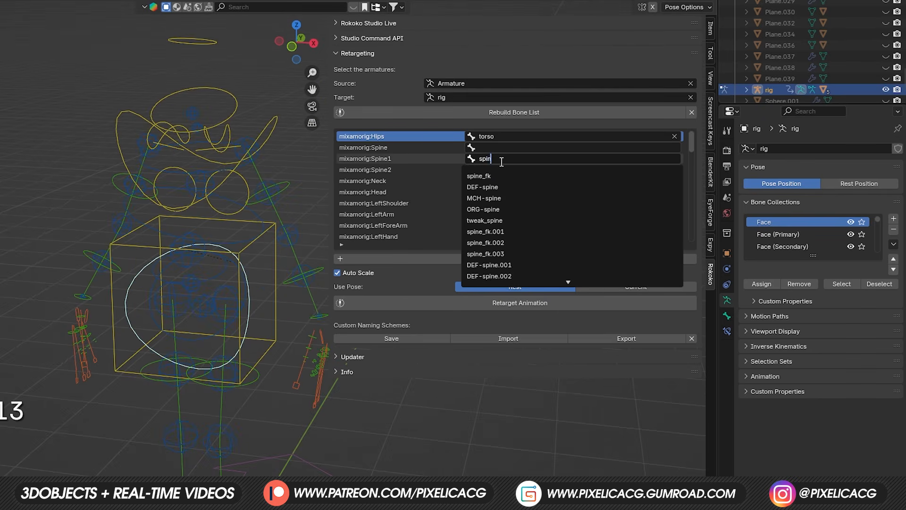
text(e)
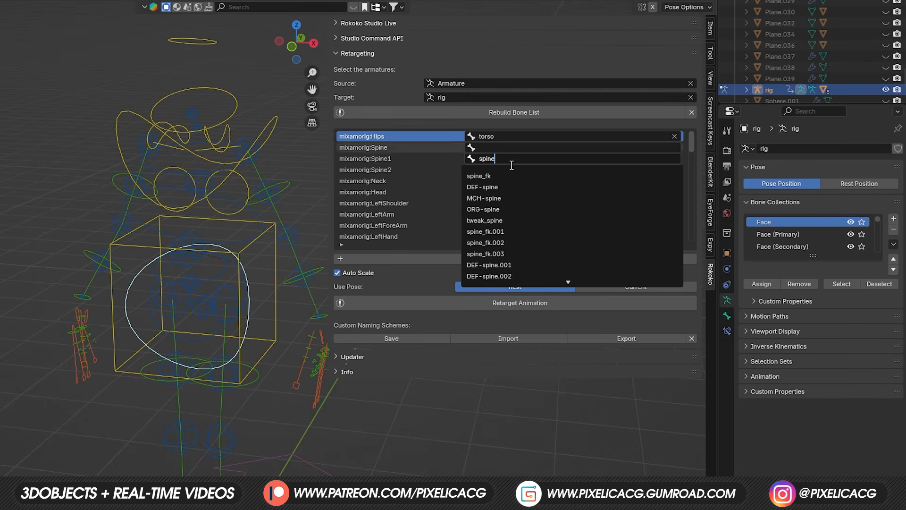
click(503, 242)
click(524, 168)
text(sp)
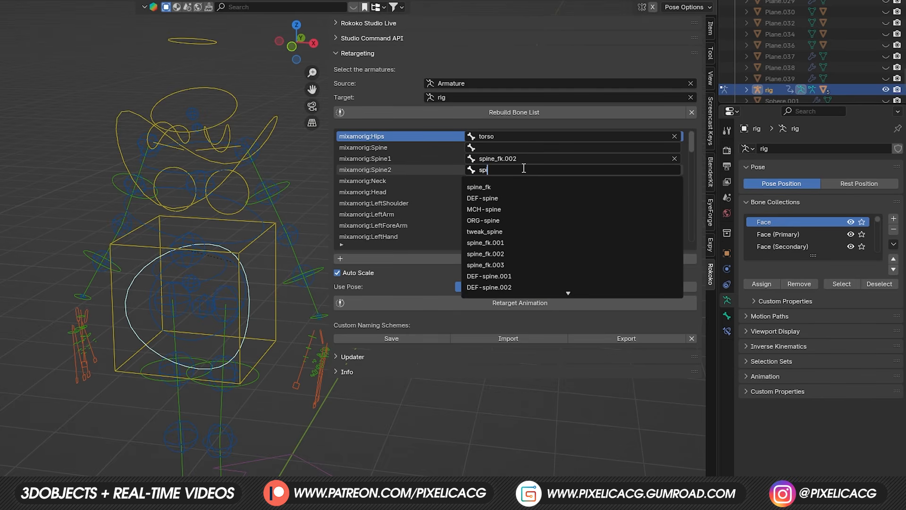
text(ine)
click(496, 265)
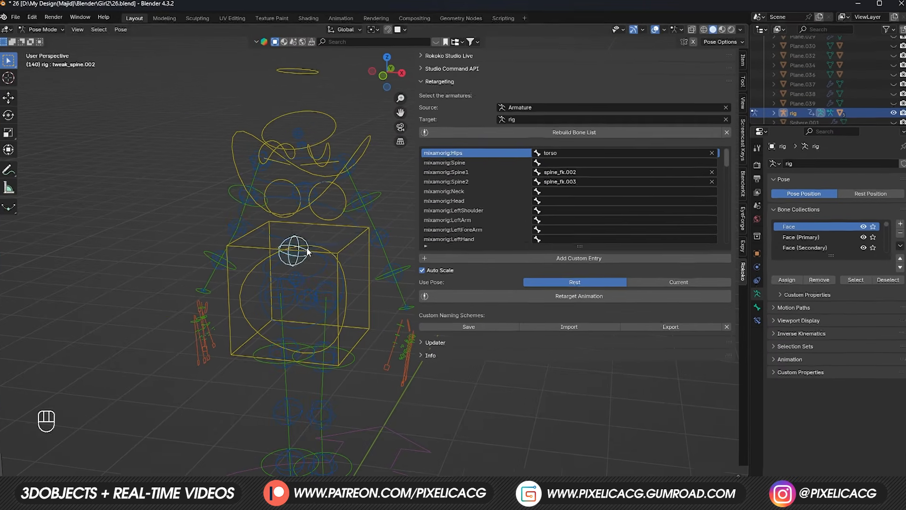
Step: Select the rig's upper spine controls around the waist and chest to identify their bone names
click(211, 241)
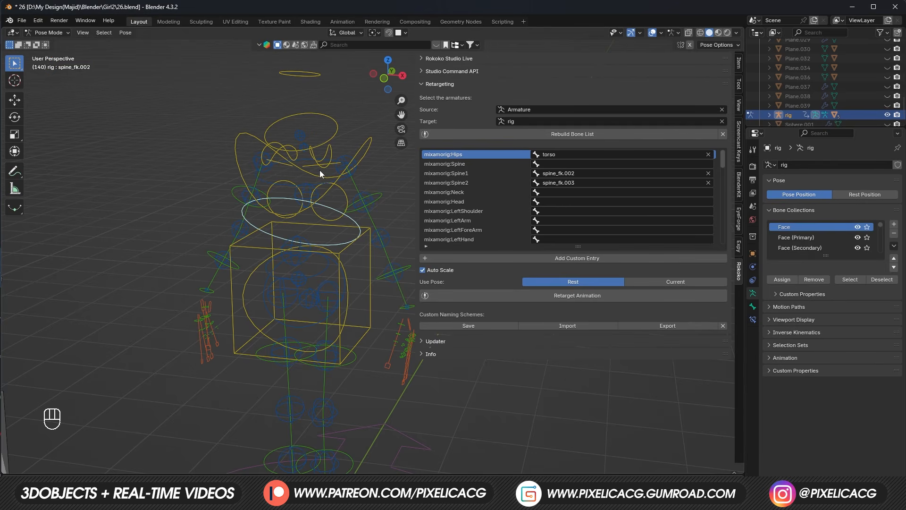
click(314, 186)
click(313, 185)
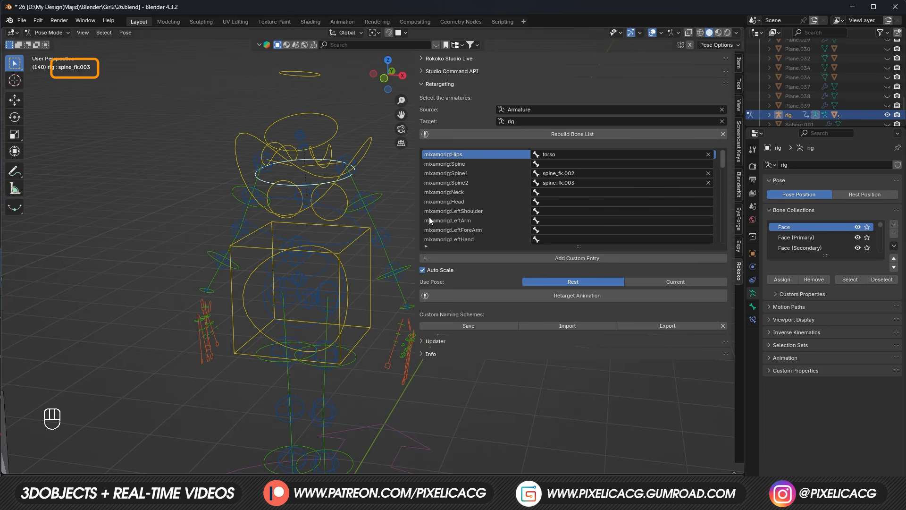
click(327, 243)
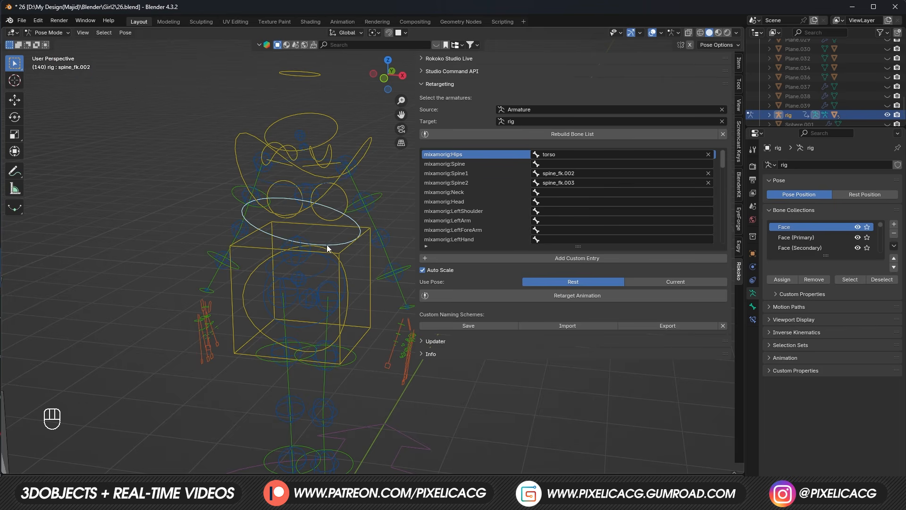
Step: Map mixamorig:Neck to the neck bone and mixamorig:Head to the head bone
click(560, 193)
text(neck)
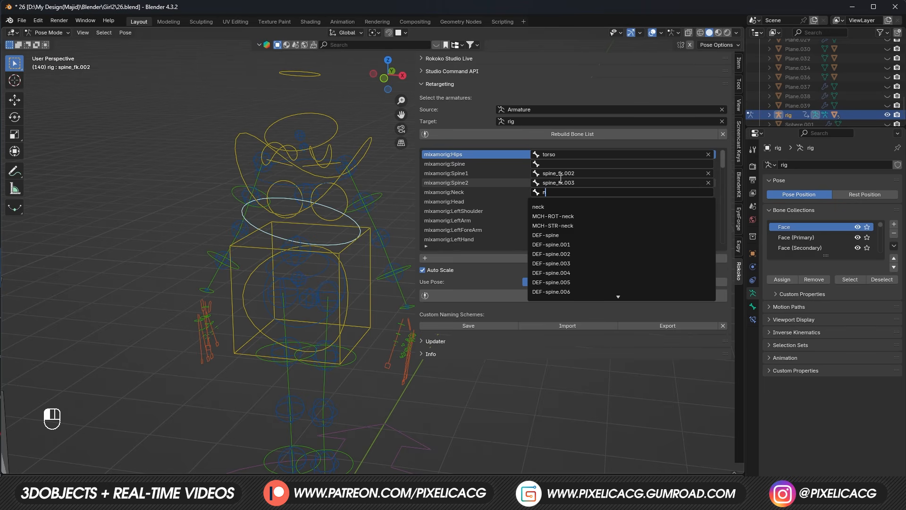
key(Return)
click(561, 202)
text(head)
key(Return)
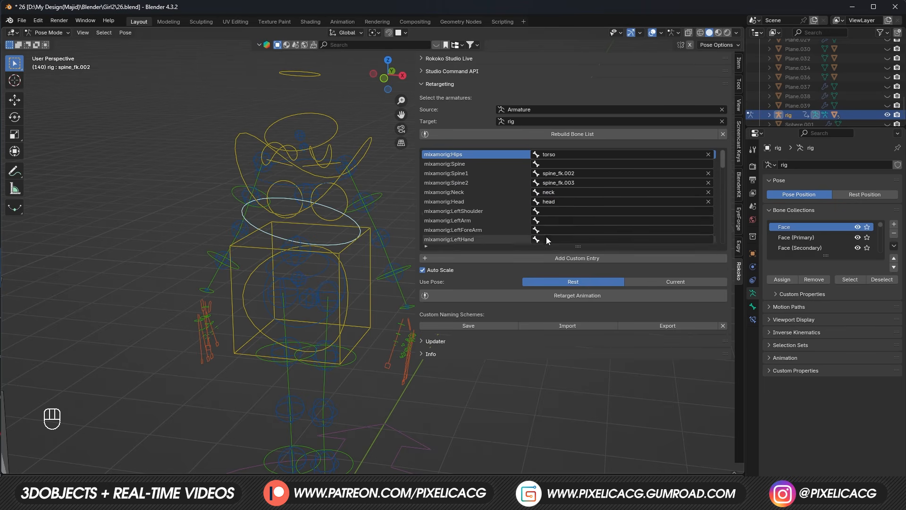
Step: Map both mixamorig:LeftShoulder and mixamorig:LeftArm to the upper_arm_fk.L bone
click(550, 211)
text(upper)
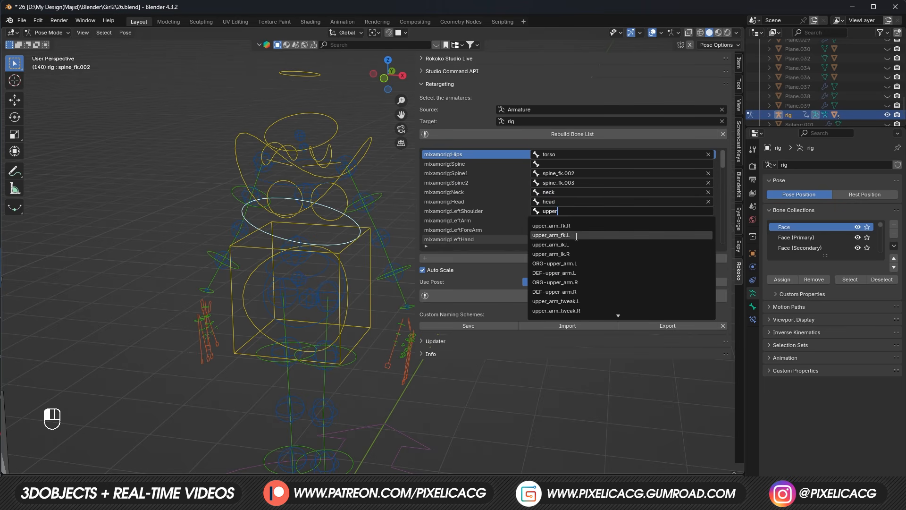
text( fk)
click(579, 225)
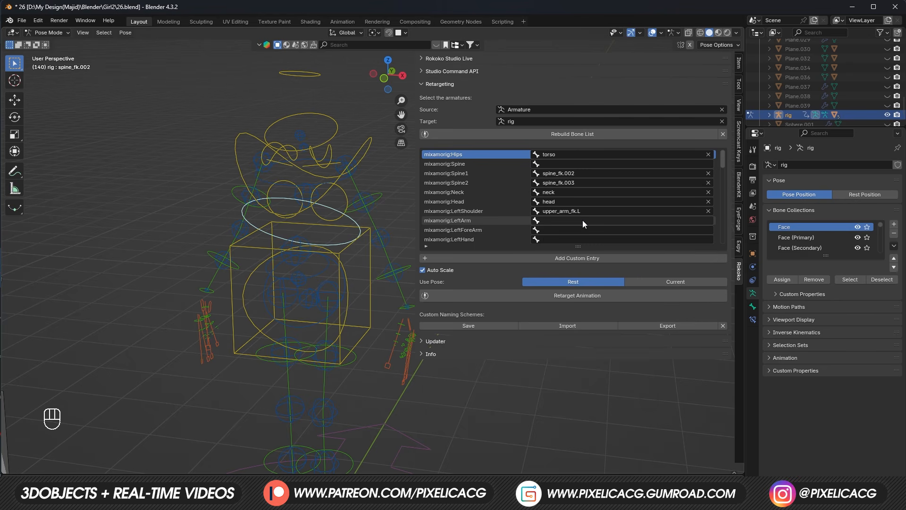
click(583, 221)
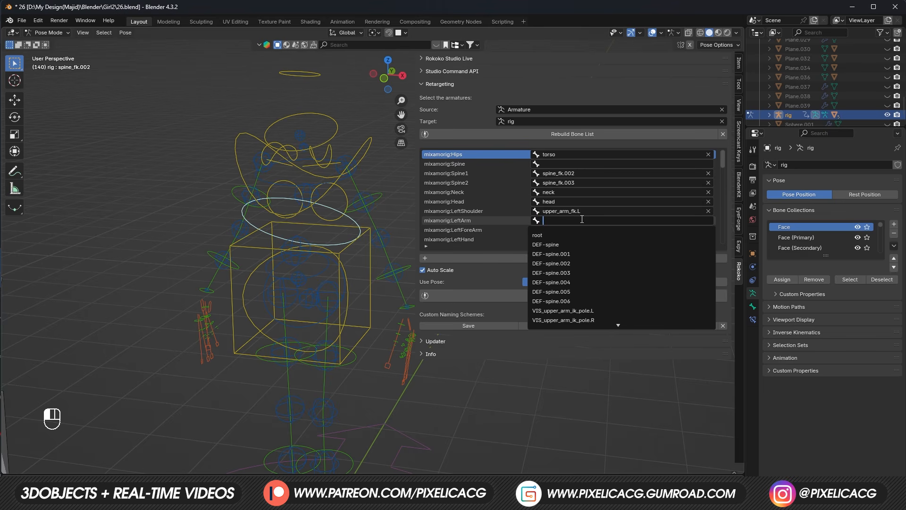
text(arm)
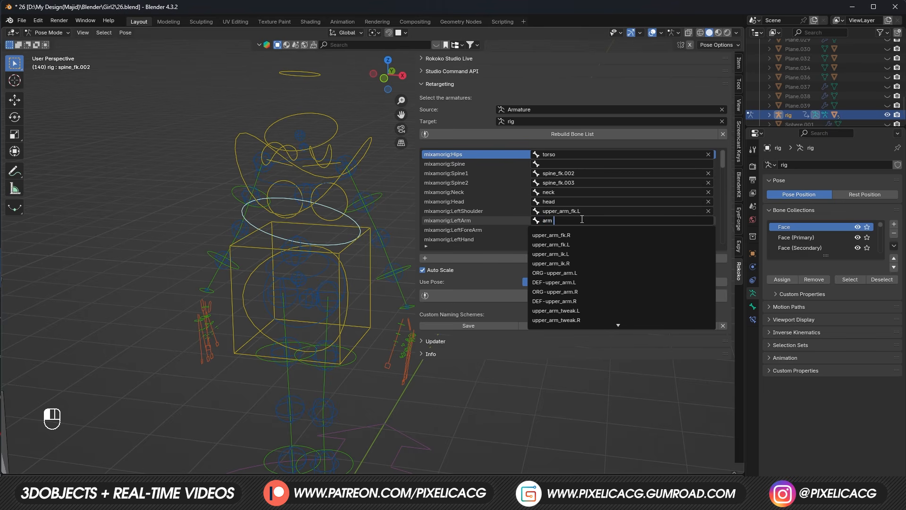
text( fk)
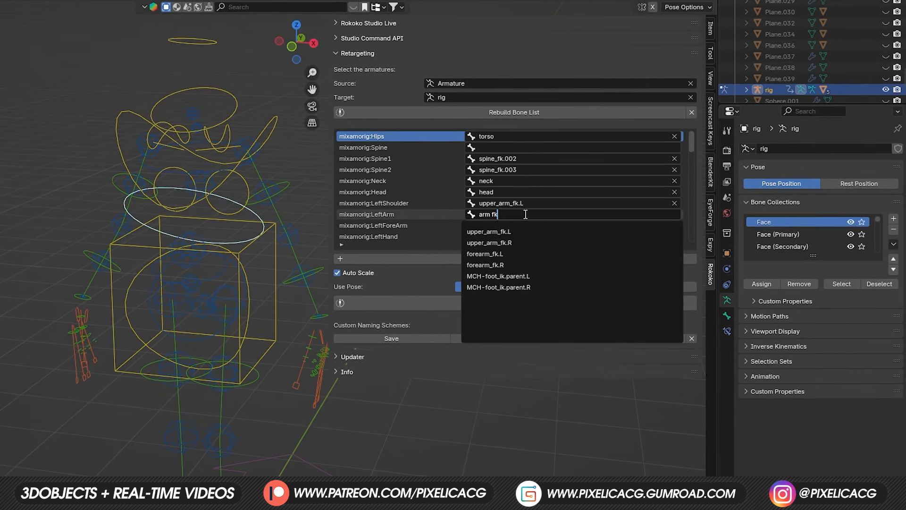
click(531, 228)
Step: Map mixamorig:LeftForeArm to forearm_fk.L and mixamorig:LeftHand to hand_fk.L
click(518, 230)
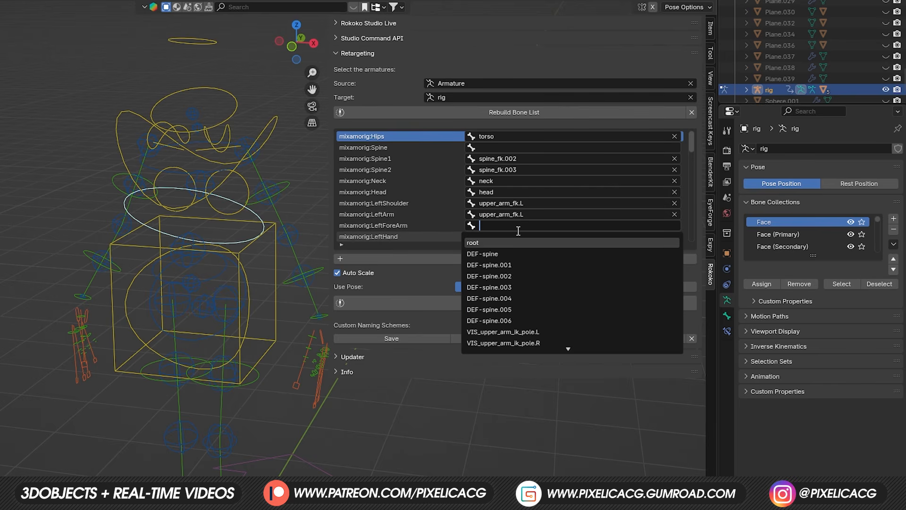
text(forearm_fk)
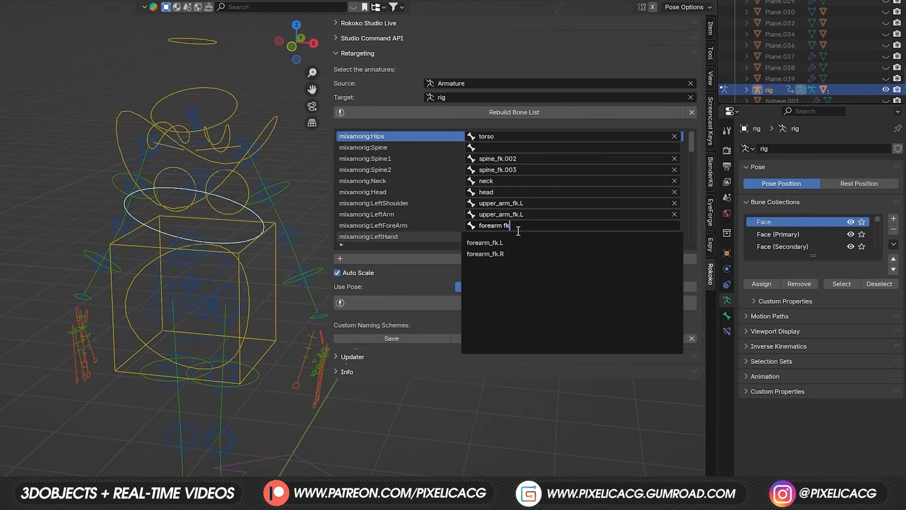
click(499, 242)
scroll(573, 227, down, 2)
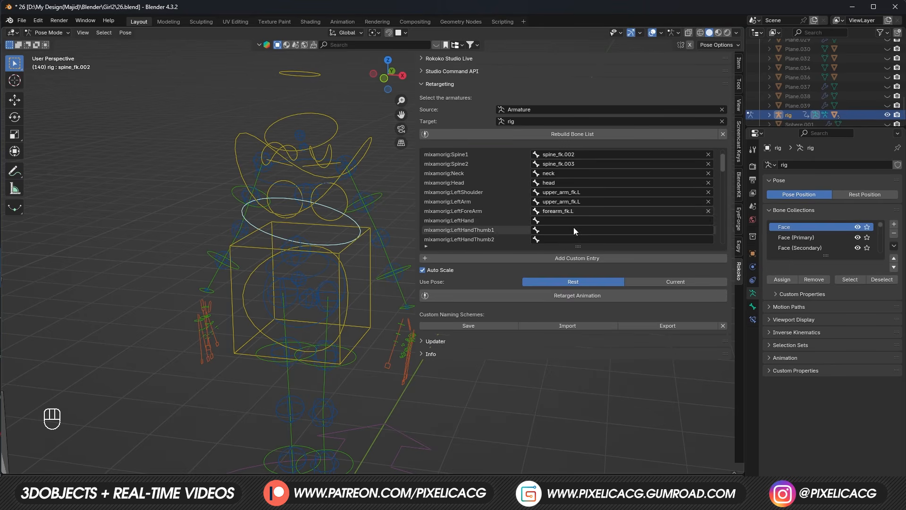
click(575, 220)
text(ha)
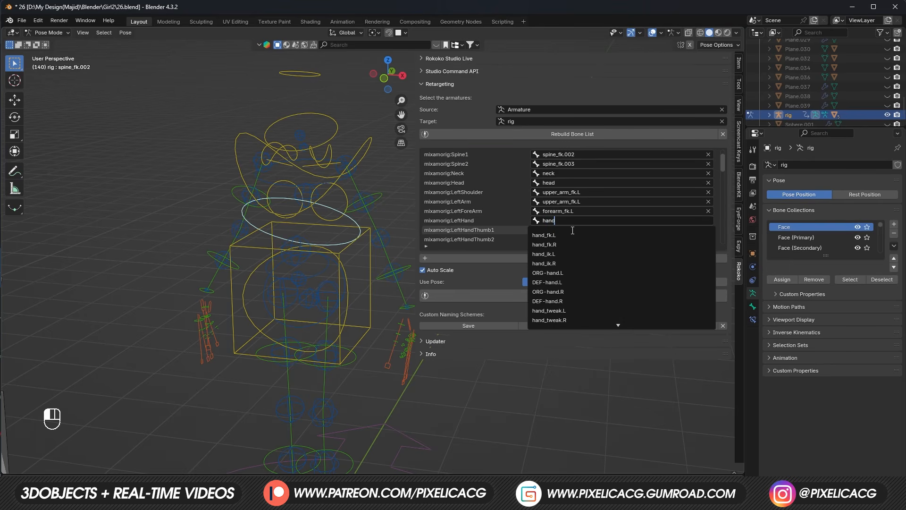
text(nd)
click(572, 235)
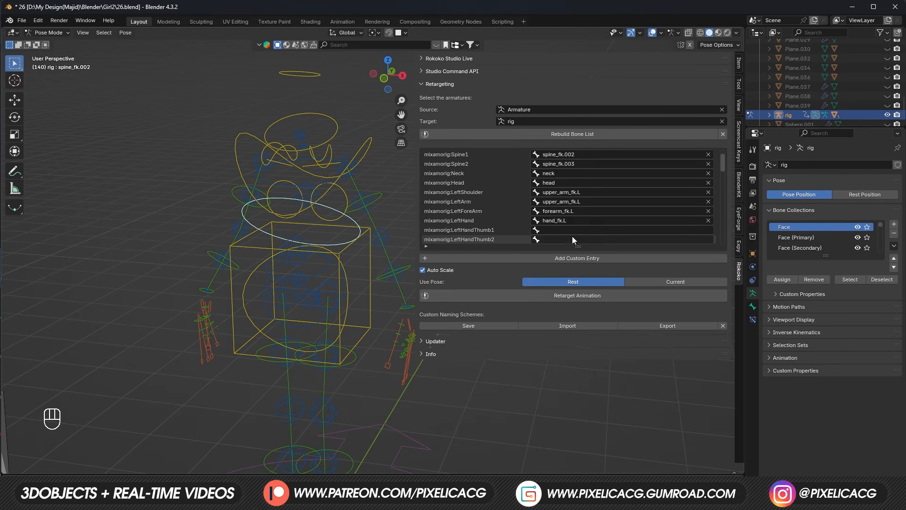
Step: Map mixamorig:LeftHandThumb1 to the thumb.01.L bone in the retargeting list
click(573, 230)
text(thumb)
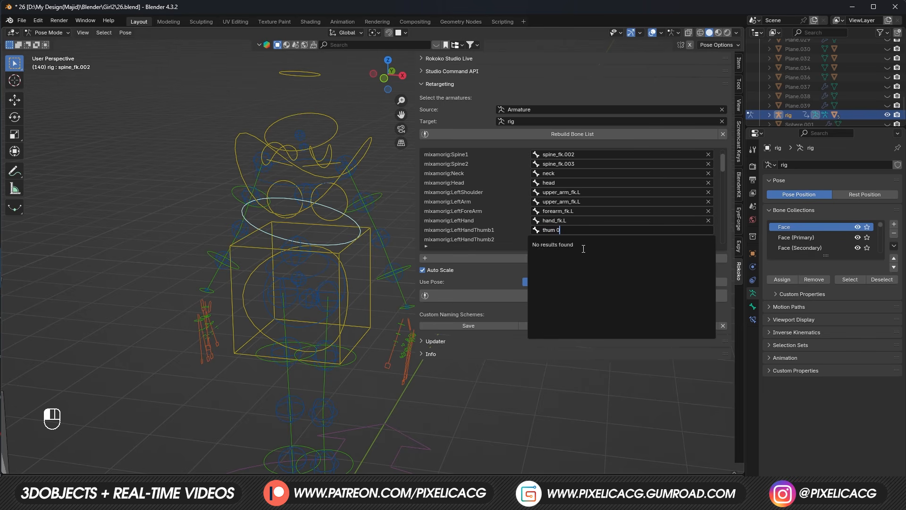
click(599, 263)
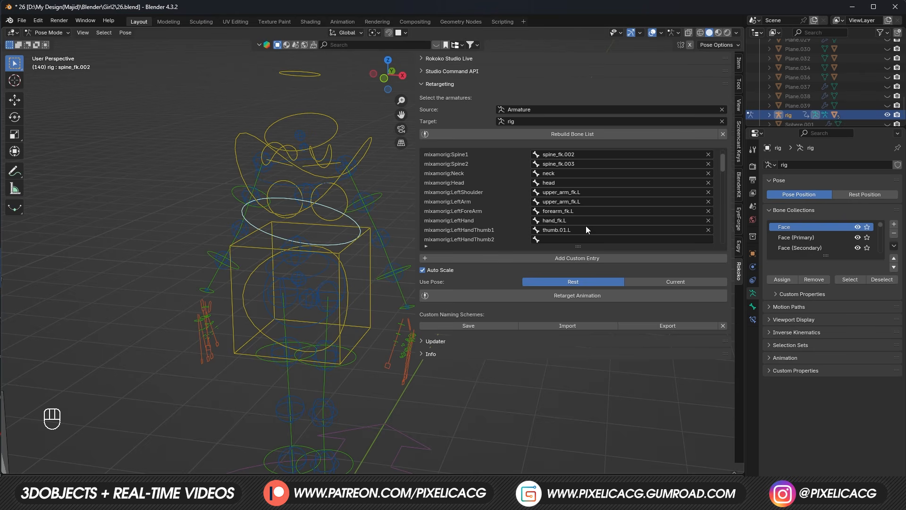
Step: Copy the first left thumb target name and adapt it to map mixamorig:LeftHandThumb2 to thumb.02.L
click(585, 228)
key(ctrl+c)
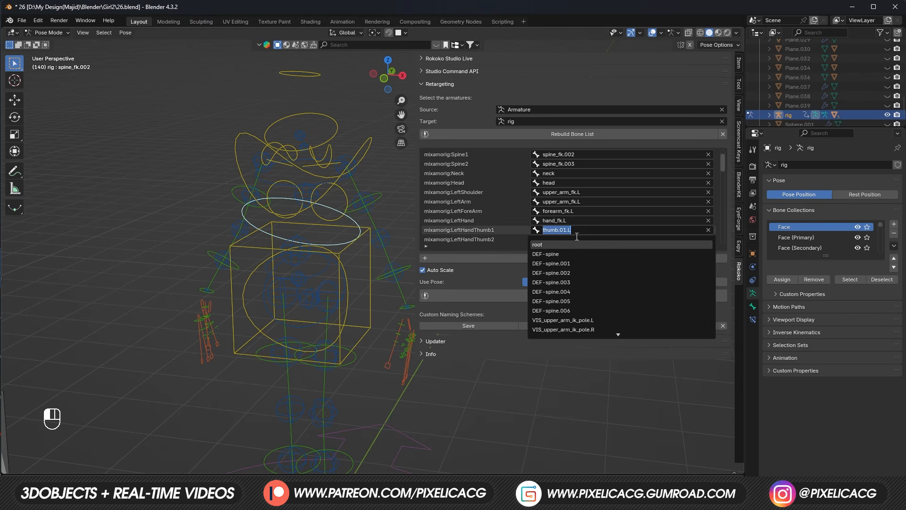
click(578, 229)
click(519, 234)
click(571, 238)
key(ctrl+v)
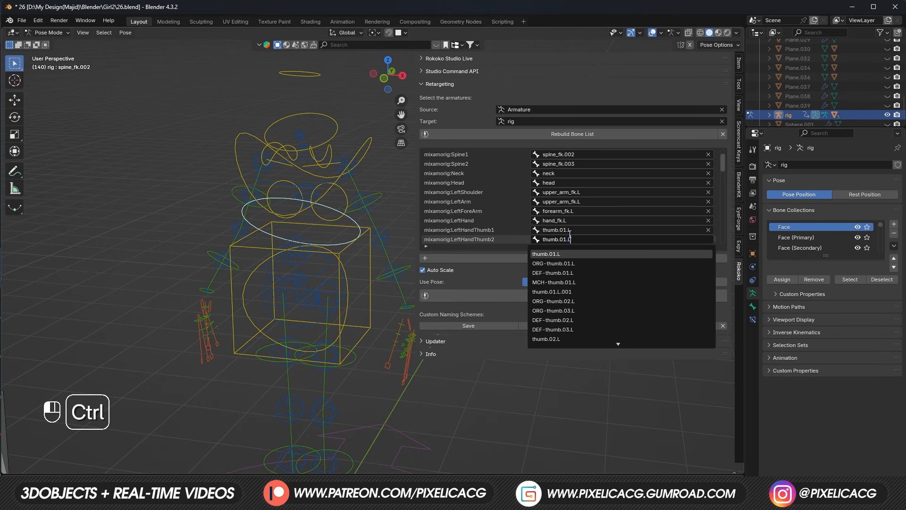
key(Left)
key(Left)
key(BackSpace)
text(2)
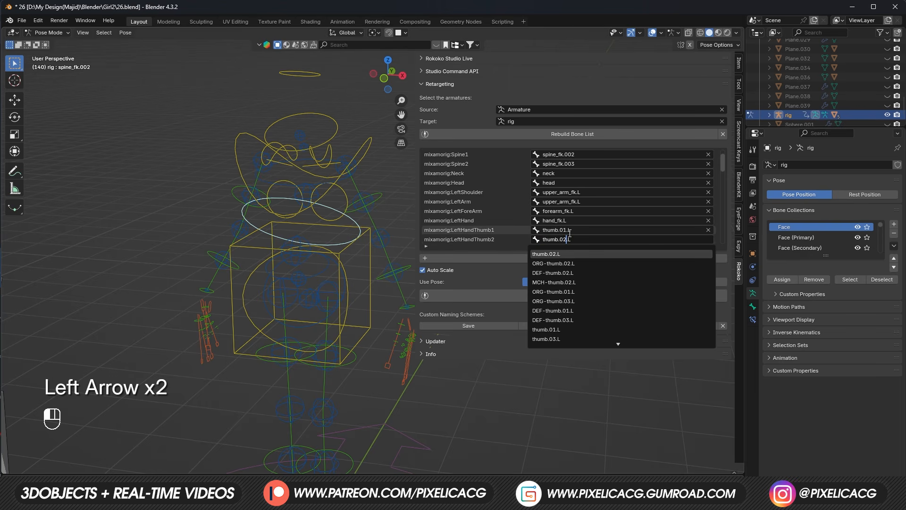
click(568, 253)
Step: Reuse the copied thumb bone name to map mixamorig:LeftHandThumb3 to thumb.03.L
scroll(567, 203, down, 5)
click(566, 199)
key(ctrl+v)
key(Left)
key(Left)
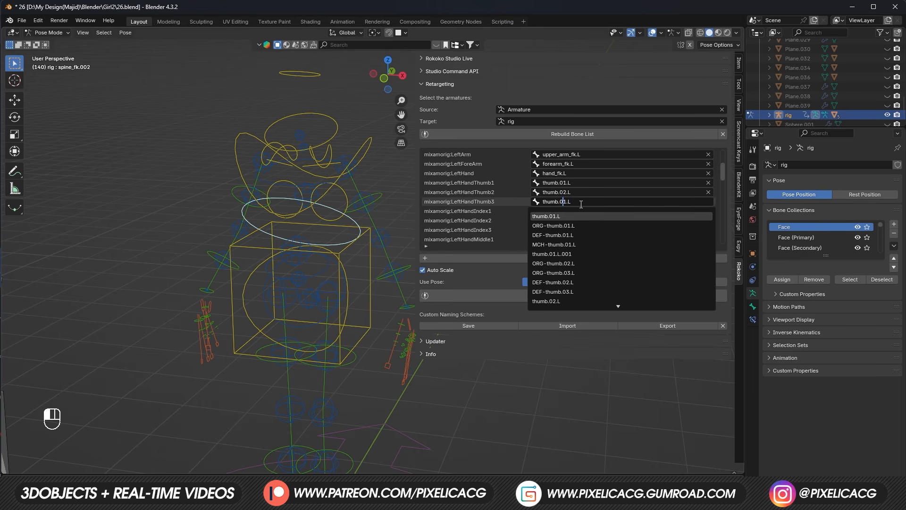
key(BackSpace)
text(3)
click(568, 214)
Step: Map mixamorig:LeftHandIndex1 to the f_index.01.L bone in the retargeting list
click(570, 211)
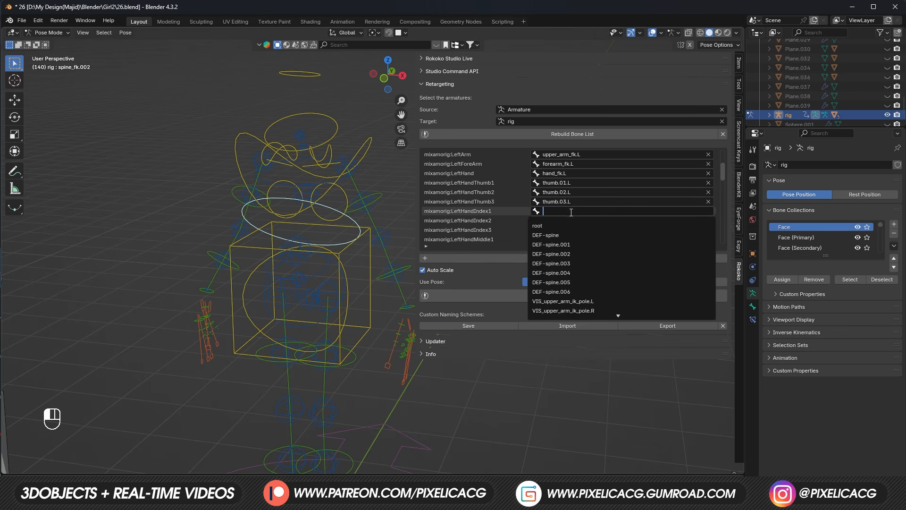
text(inbde)
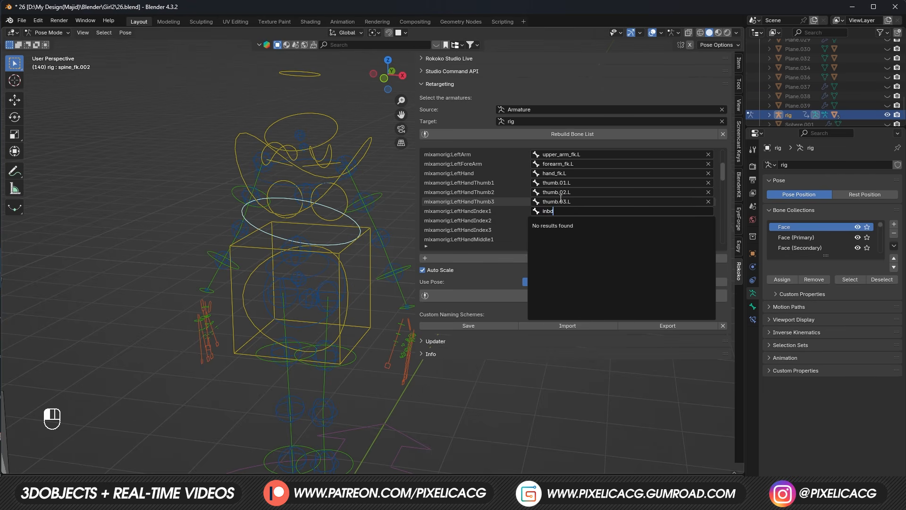
key(BackSpace)
key(BackSpace)
text(dex)
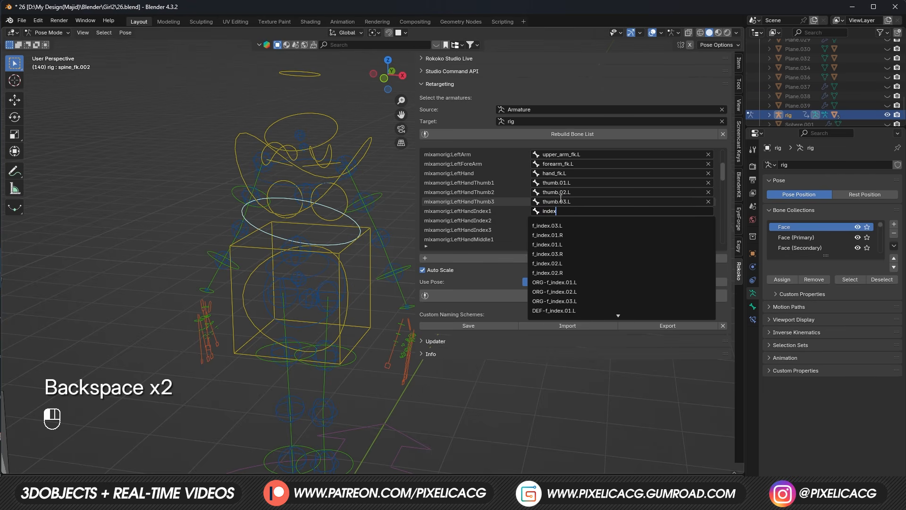
click(571, 244)
Step: Reuse the first index target name to map mixamorig:LeftHandIndex2 to f_index.02.L and mixamorig:LeftHandIndex3 to f_index.03.L
click(570, 221)
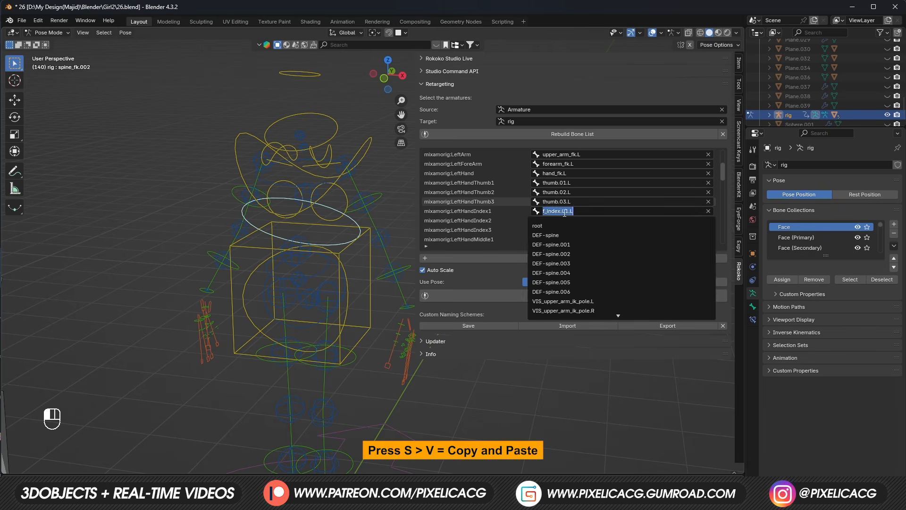
click(570, 220)
text(f_index.01.L)
key(Left)
key(Left)
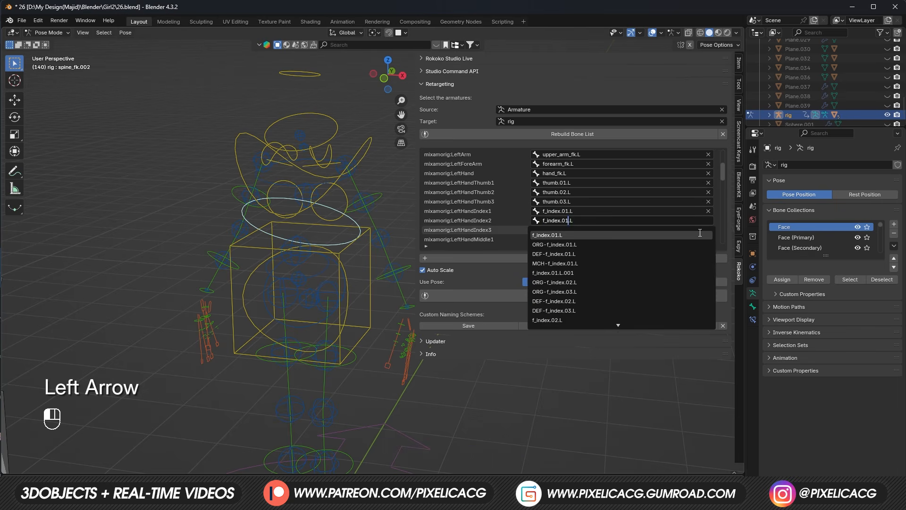
key(shift+Left)
text(2)
click(579, 235)
click(580, 230)
text(f_index.01.L)
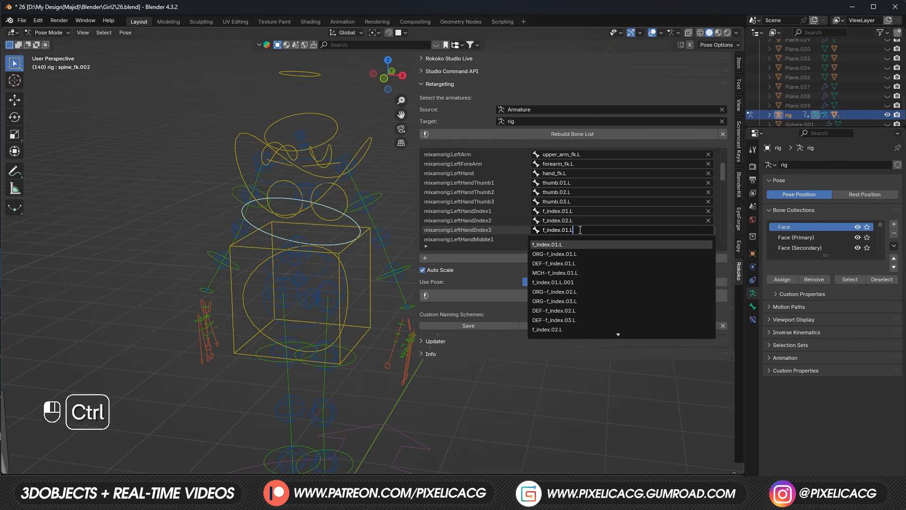
key(BackSpace)
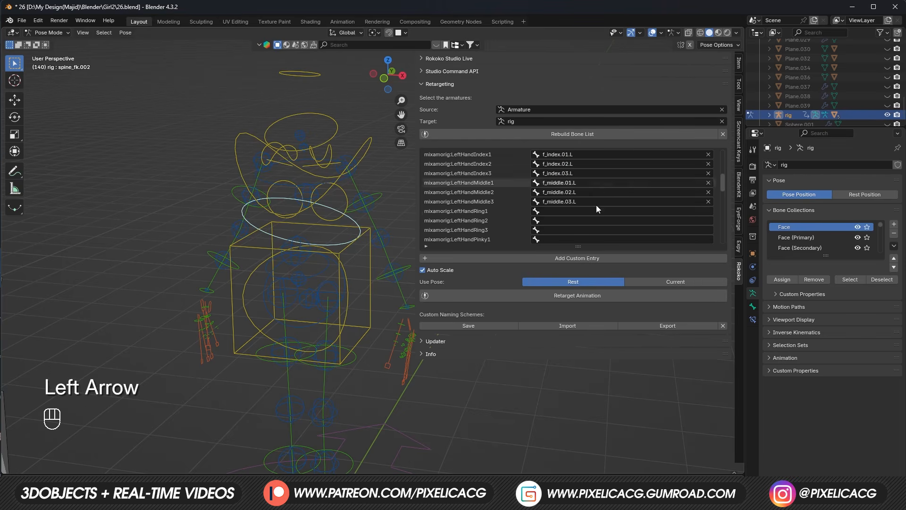
Step: Map mixamorig:LeftHandRing1 to f_ring.01.L and mixamorig:LeftHandRing2 to f_ring.02.L in the retargeting list
click(593, 210)
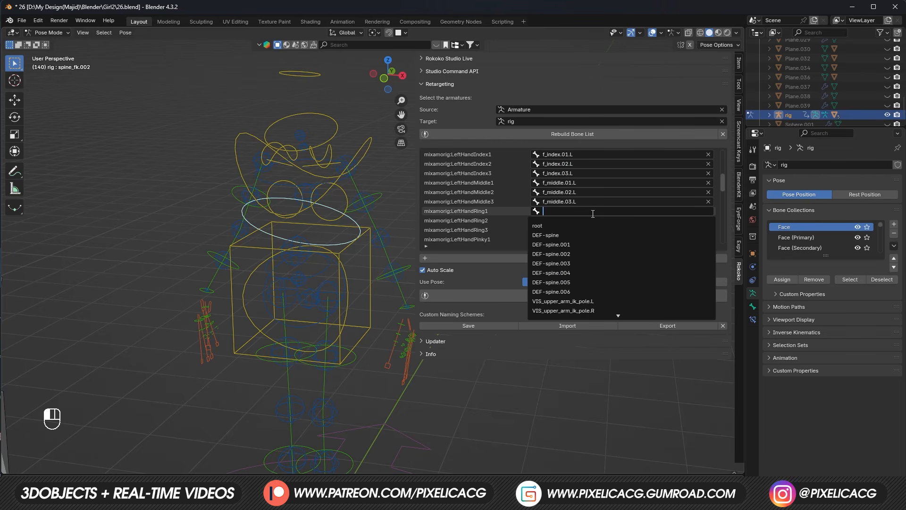
text(ring.01.L)
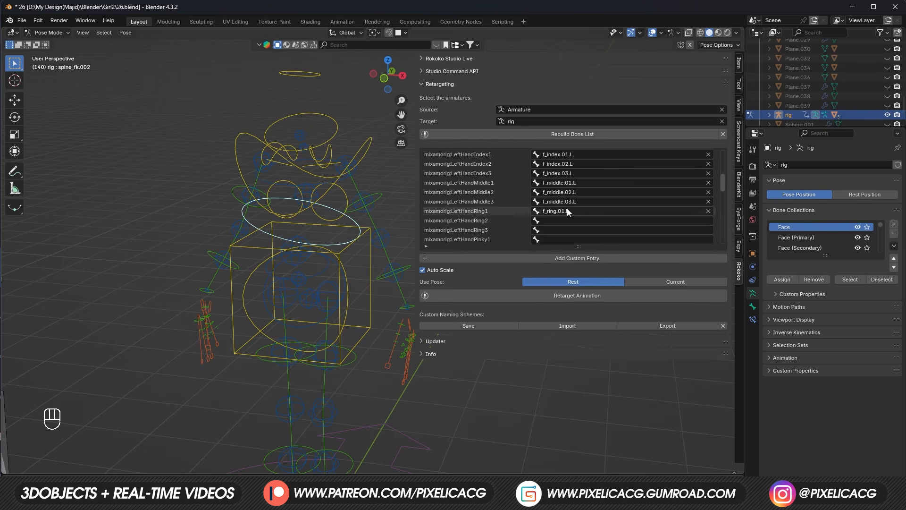
click(567, 221)
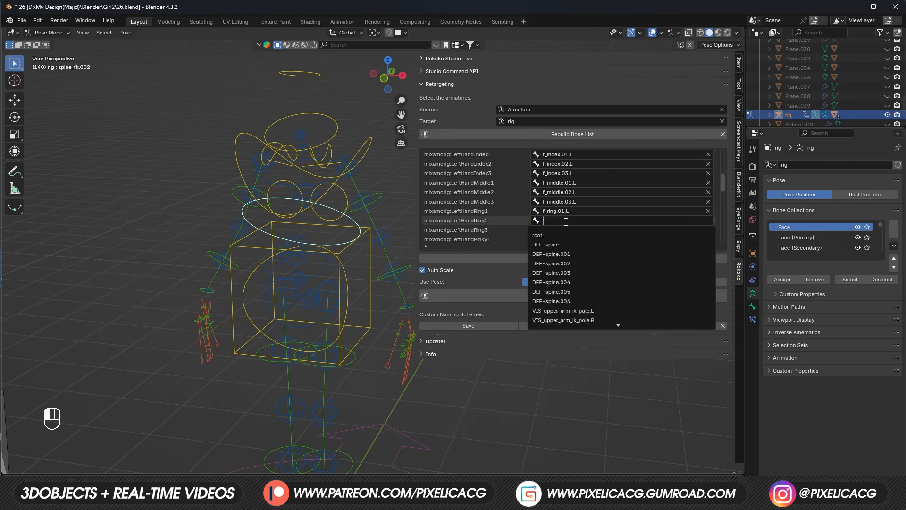
text(f_ring.01.L)
click(559, 320)
click(576, 240)
text(f_ring.01.L)
Step: Reuse the first left ring target name and adapt it to map mixamorig:LeftHandRing3 to f_ring.03.L
click(564, 230)
click(561, 230)
text(f_ring.01.L)
click(564, 230)
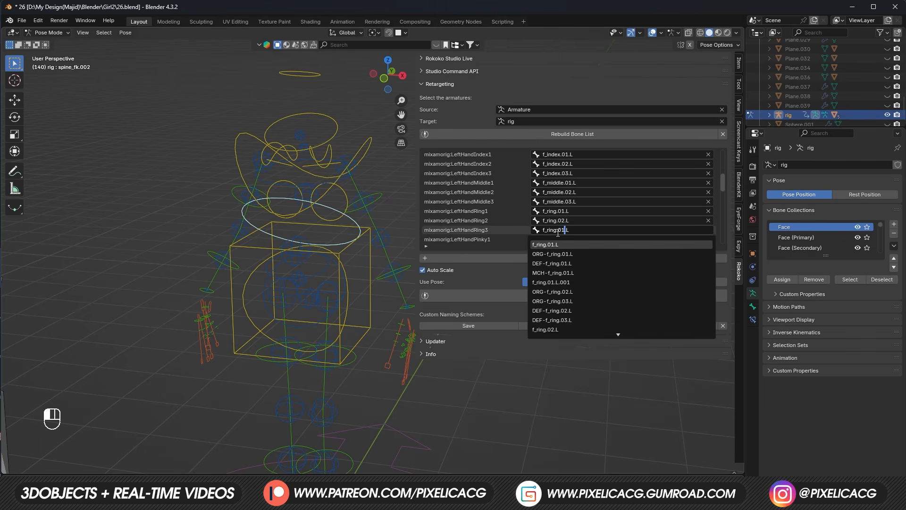
key(BackSpace)
text(3)
click(560, 244)
Step: Map mixamorig:LeftHandPinky1 to f_pinky.01.L and reuse that name to map mixamorig:LeftHandPinky2 to f_pinky.02.L
scroll(577, 215, down, 2)
click(573, 220)
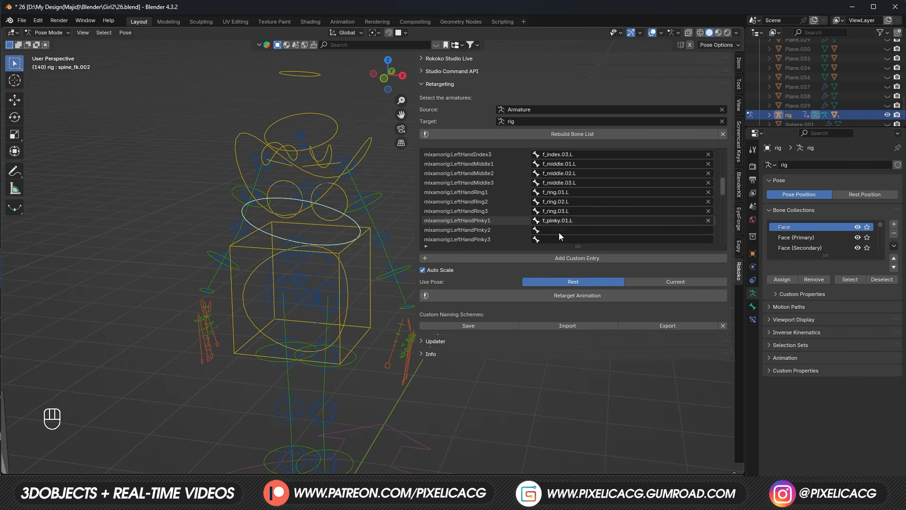
click(562, 230)
click(567, 230)
text(f_pinky.01.L)
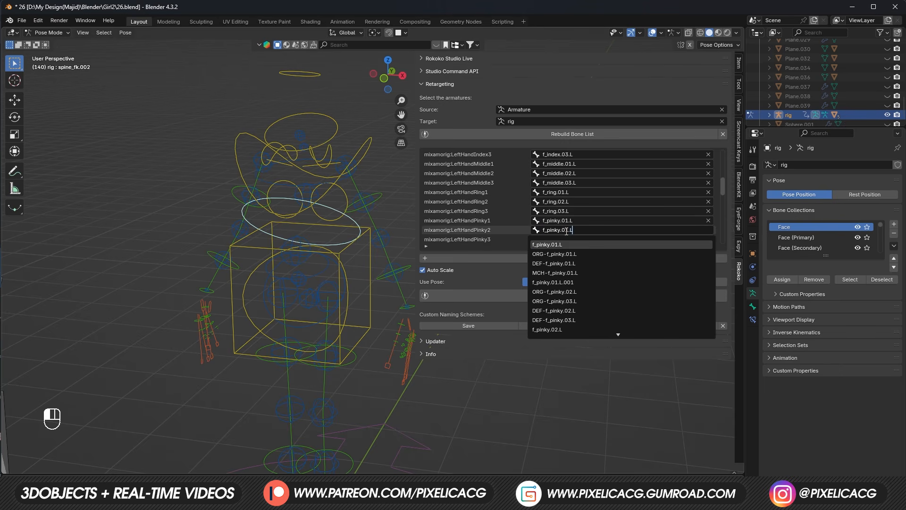
key(shift+Left)
key(shift+Right)
key(shift+Right)
text(2)
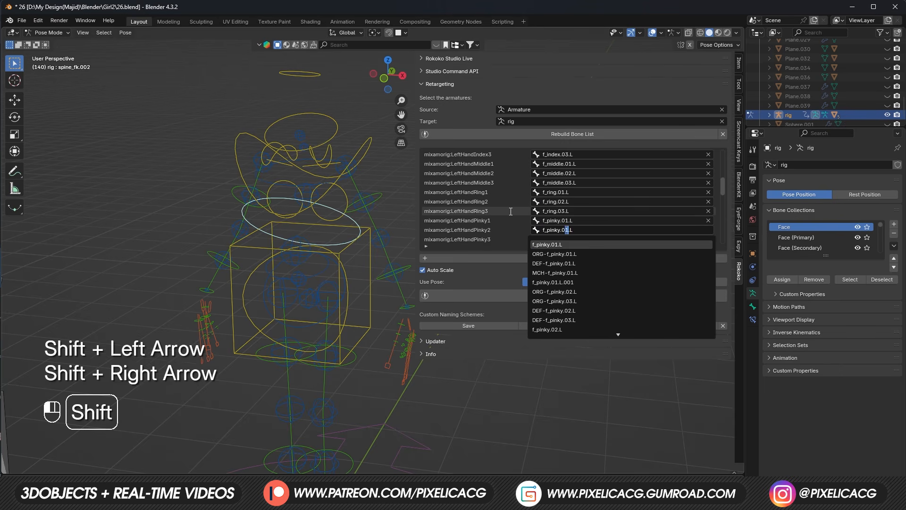
key(Return)
Step: Reuse the copied left pinky bone name to map mixamorig:LeftHandPinky3 to f_pinky.03.L
click(560, 237)
text(f_pinky.01.L)
key(Left)
key(Left)
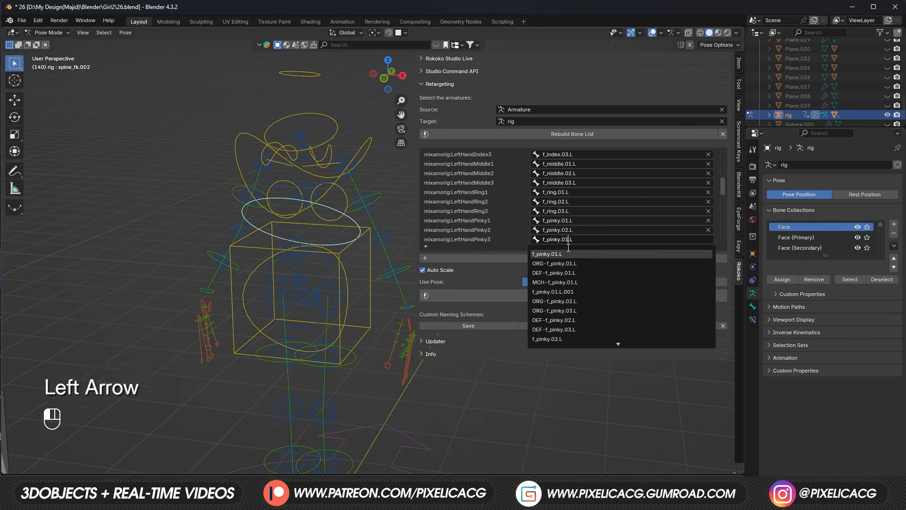
key(shift+Left)
text(3)
key(Return)
Step: Map both mixamorig:RightShoulder and mixamorig:RightArm to the upper_arm_fk.R bone
scroll(569, 239, down, 3)
click(571, 222)
text(up)
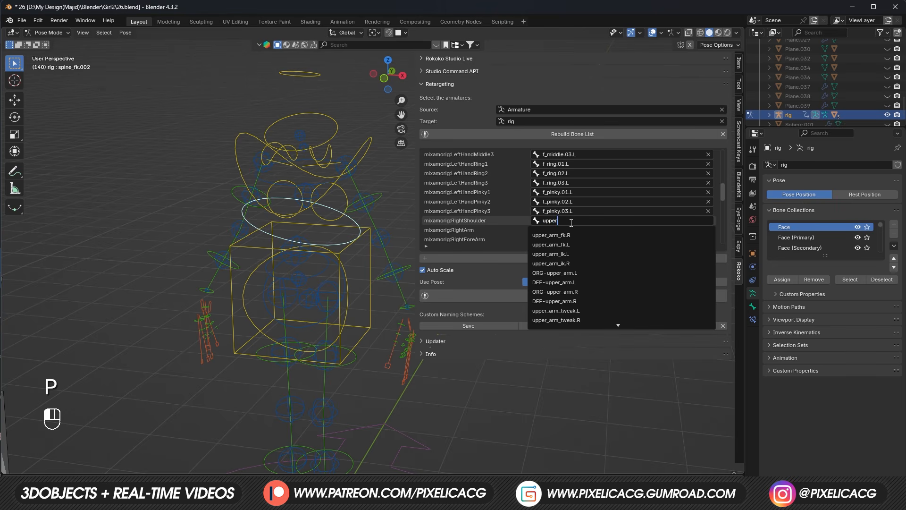
text(per fk)
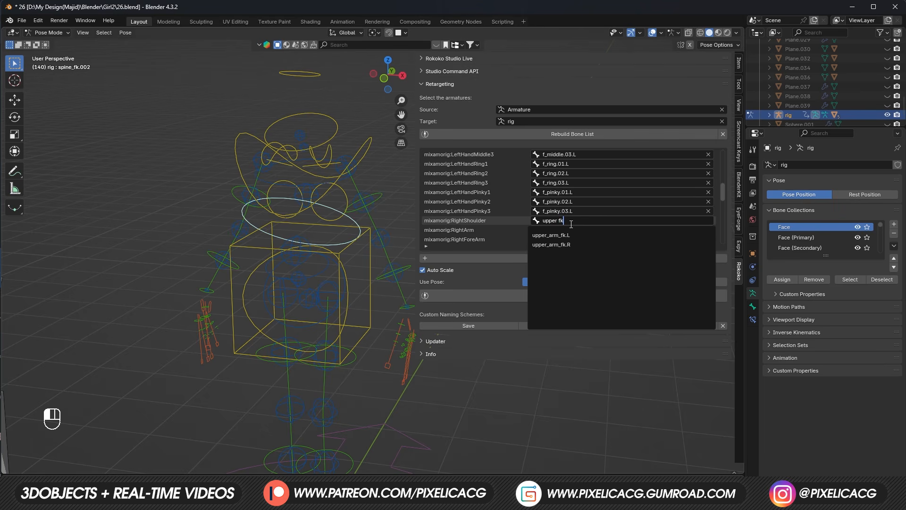
click(575, 243)
scroll(578, 232, down, 2)
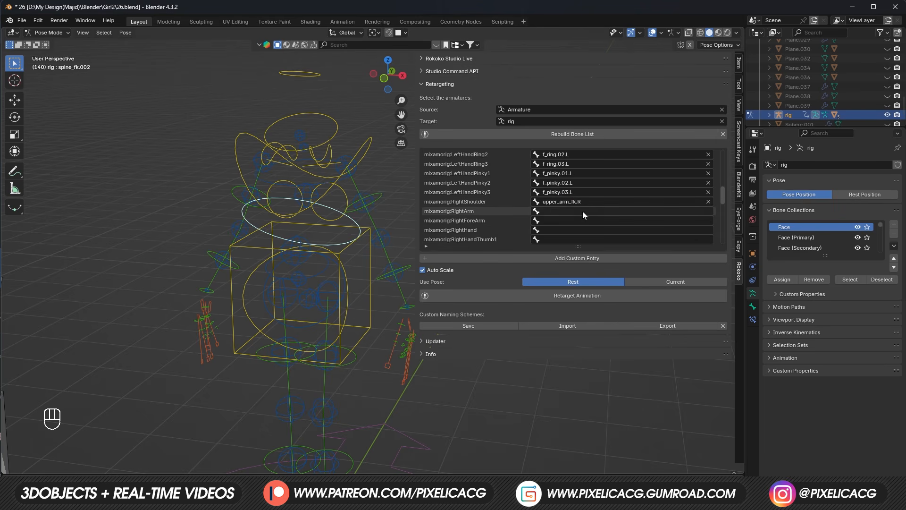
click(579, 211)
text(arm fk)
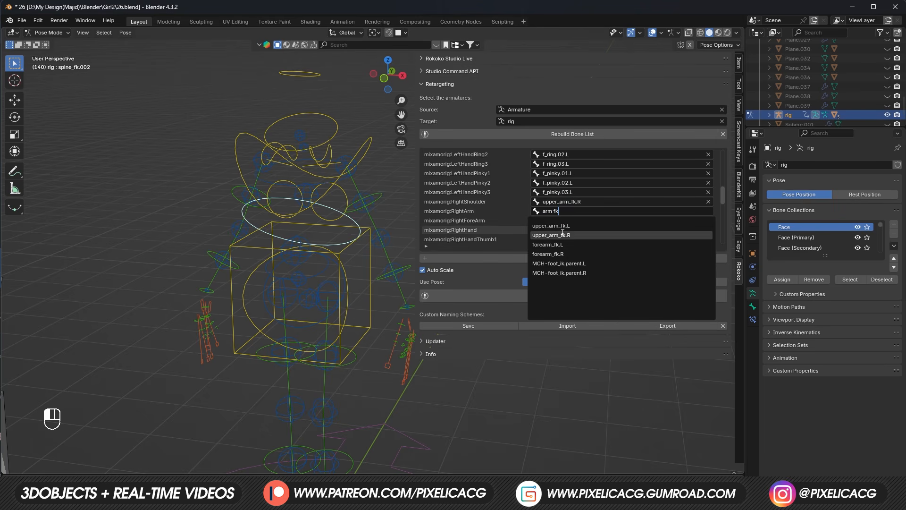
click(563, 234)
Step: Map mixamorig:RightForeArm to forearm_fk.R and mixamorig:RightHand to hand_fk.R
click(573, 221)
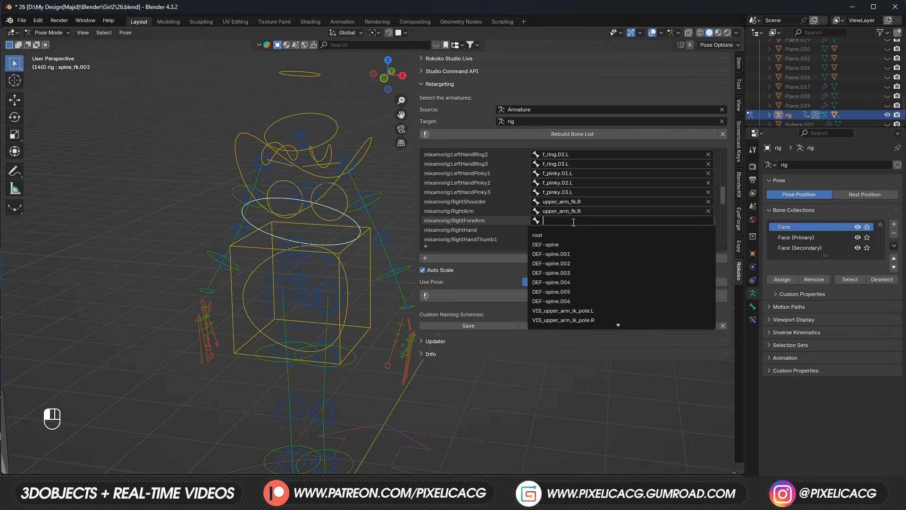
text(forear)
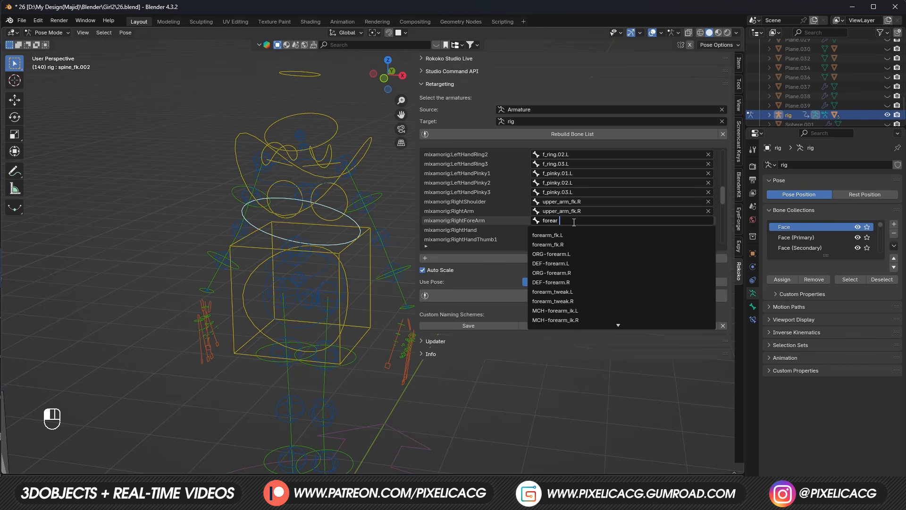
text( fk)
click(572, 245)
scroll(572, 230, down, 2)
click(571, 213)
text(hand )
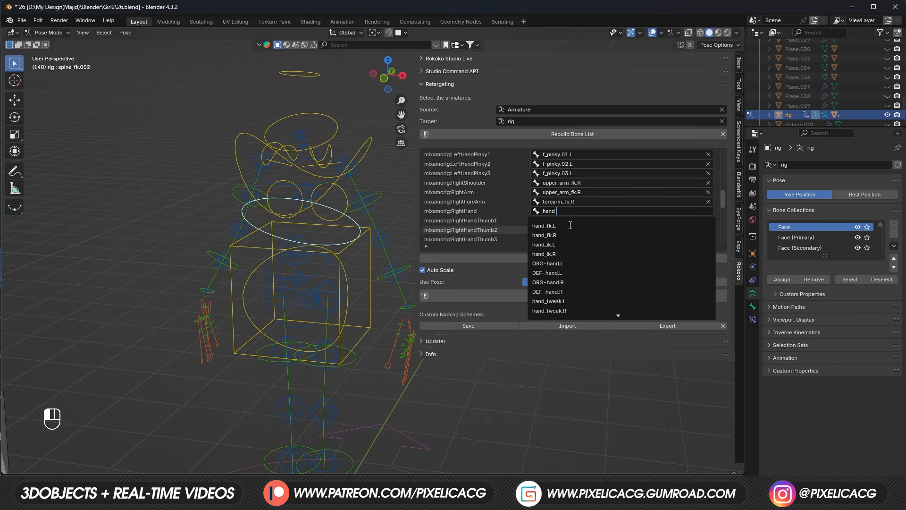
text(fk)
click(552, 237)
Step: Map mixamorig:RightHandThumb1 to thumb.01.R and adapt the copied name to map mixamorig:RightHandThumb2 to thumb.02.R
click(565, 221)
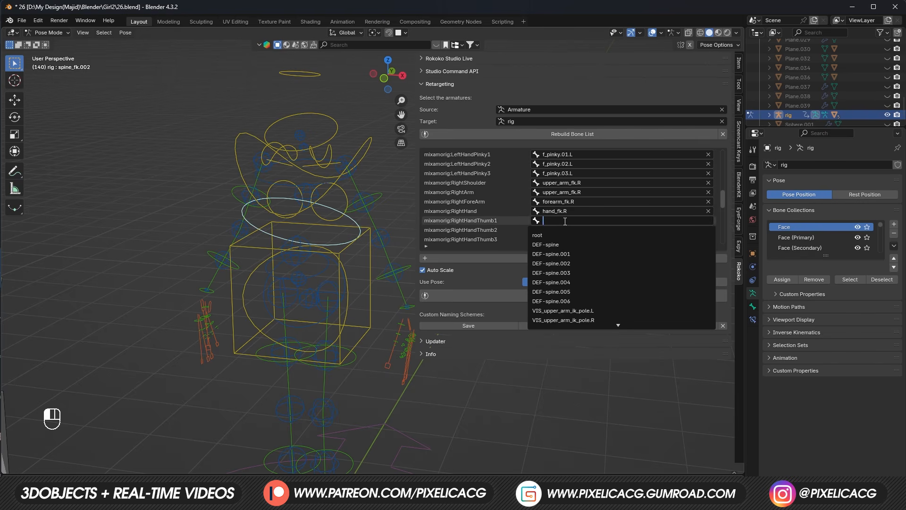
text(thum)
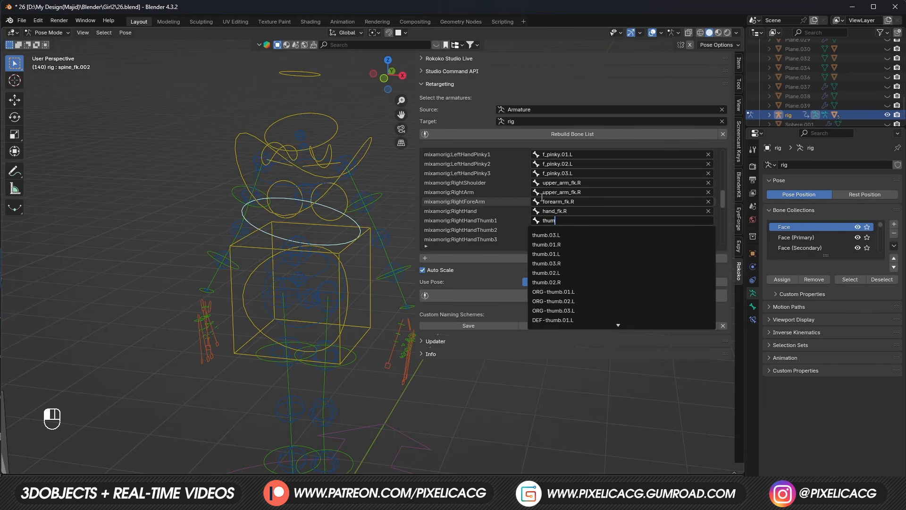
text(b)
click(602, 243)
click(585, 222)
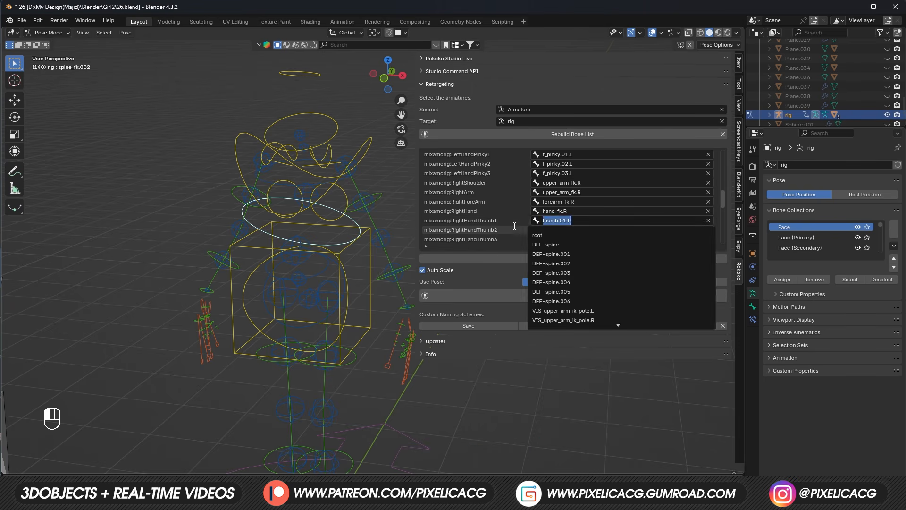
key(Escape)
click(570, 233)
text(thumb.01.R)
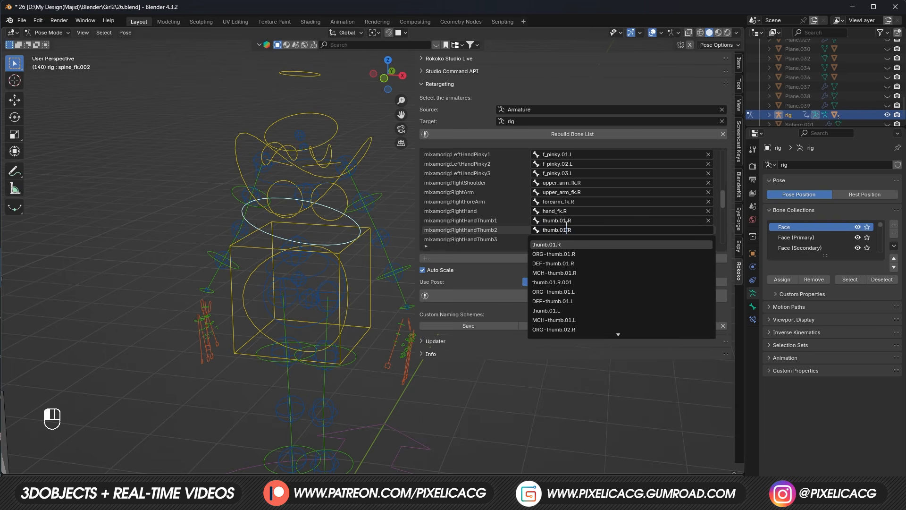
key(shift+Left)
key(shift+Right)
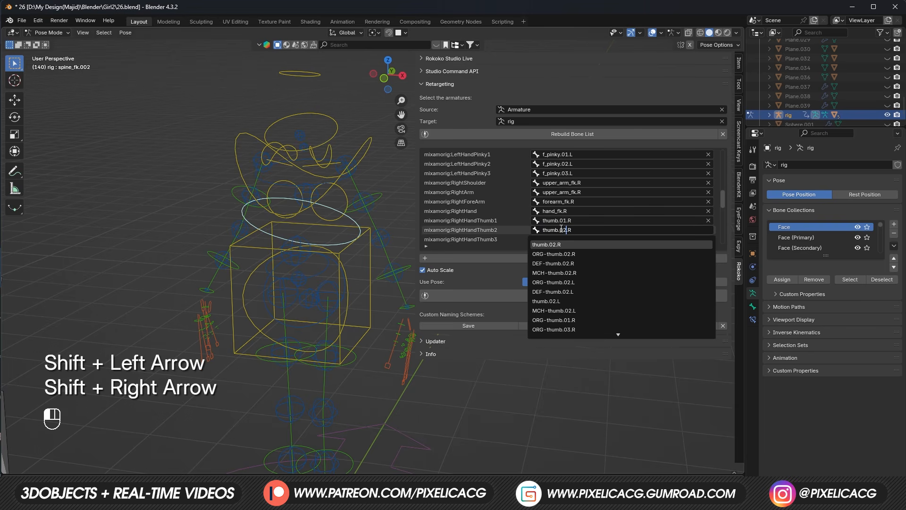
click(557, 246)
Step: Reuse the copied thumb name to map mixamorig:RightHandThumb3 to thumb.03.R, and save the file
click(567, 241)
text(thumb.01.R)
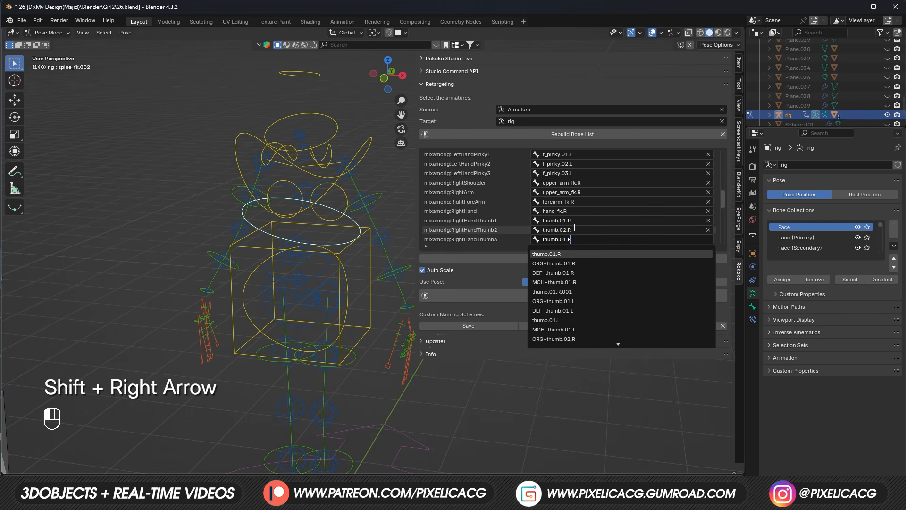
key(Left)
key(Left)
key(shift+Left)
text(3)
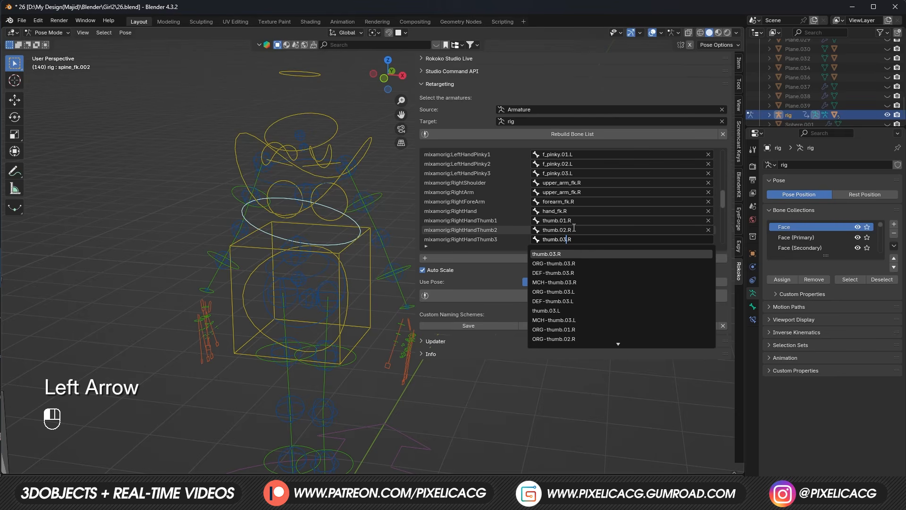
key(Return)
scroll(556, 220, down, 3)
key(ctrl+s)
Step: Map mixamorig:RightHandIndex1, Index2 and Index3 to f_index.01.R, f_index.02.R and f_index.03.R respectively
click(556, 219)
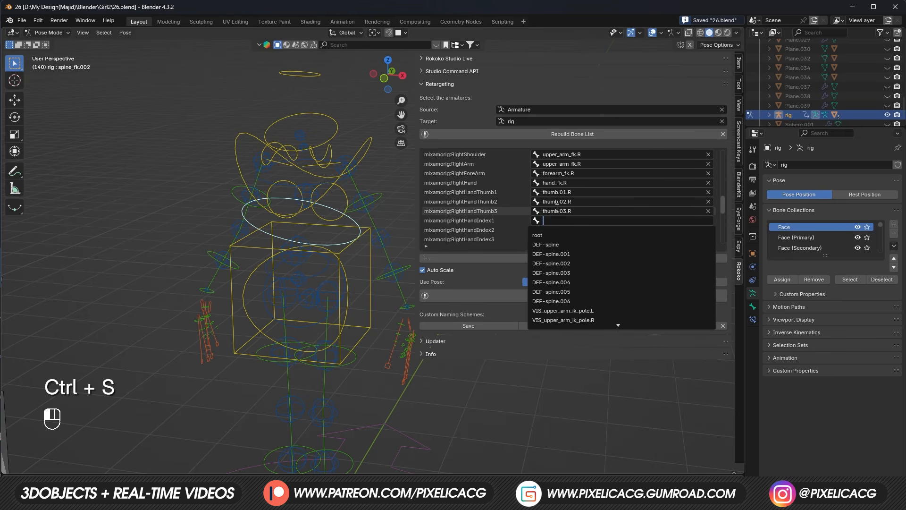
text(index)
click(547, 244)
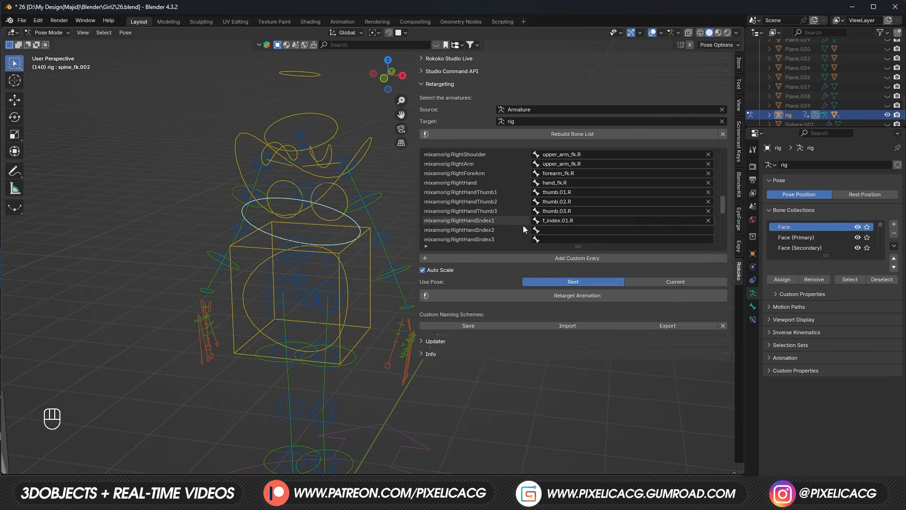
click(568, 230)
click(542, 245)
text(f_index.01.R)
double_click(566, 240)
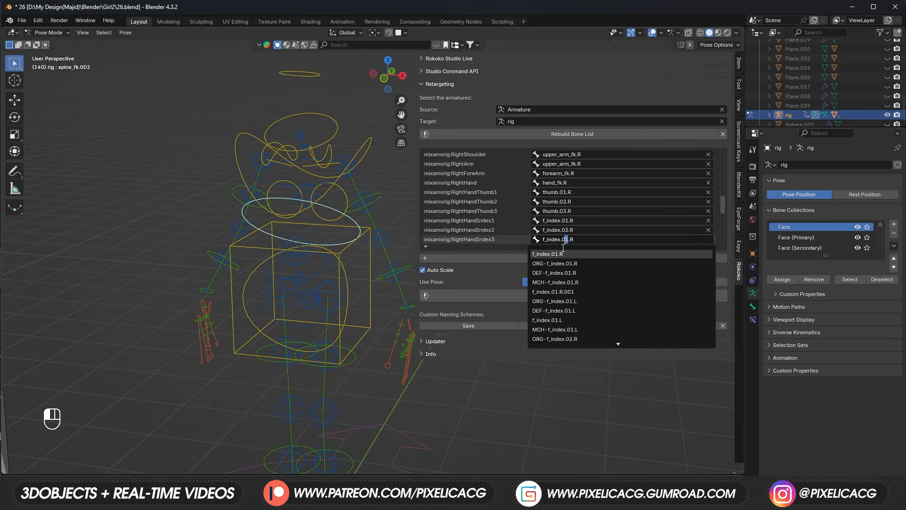
text(03)
click(564, 254)
Step: Map mixamorig:RightHandMiddle1 to the f_middle.01.R bone in the retargeting list
scroll(573, 221, down, 3)
click(561, 220)
text(midd)
key(BackSpace)
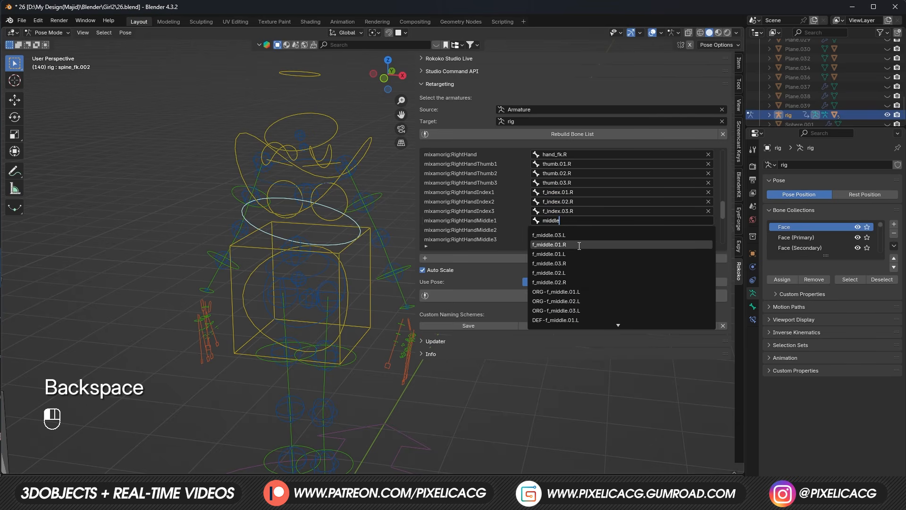
click(561, 236)
Step: Copy the first right middle finger target name and adapt it to map mixamorig:RightHandMiddle2 to f_middle.02.R
scroll(561, 229, down, 3)
click(554, 203)
text(middle)
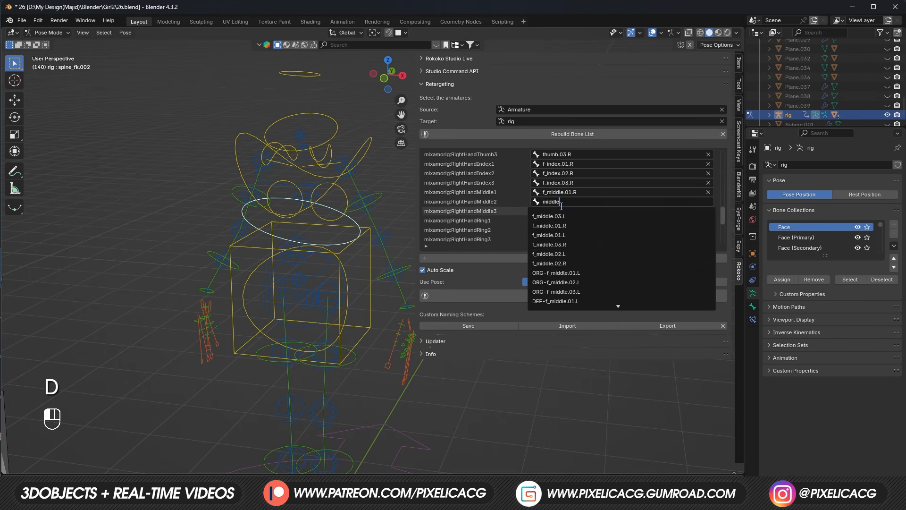
double_click(577, 191)
key(ctrl+c)
double_click(570, 201)
key(ctrl+v)
key(Left)
key(Left)
key(shift+Left)
text(2)
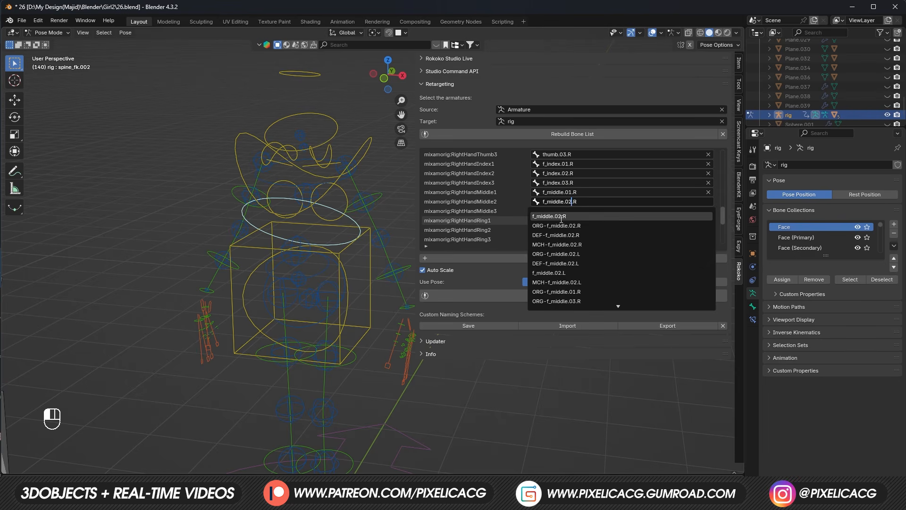
click(562, 217)
Step: Reuse the copied middle finger name to map mixamorig:RightHandMiddle3 to f_middle.03.R
click(560, 213)
key(ctrl+v)
key(Left)
key(Left)
key(shift+Left)
text(3)
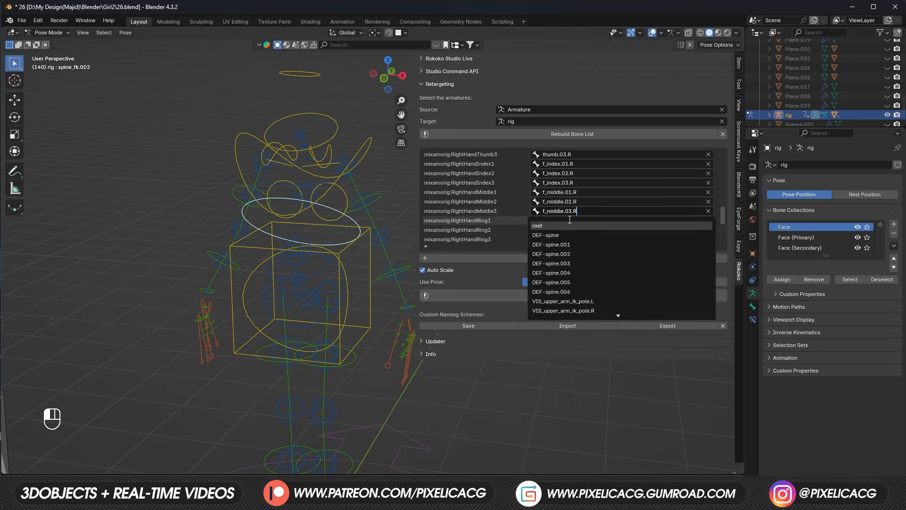
click(587, 225)
Step: Map mixamorig:RightHandRing1 to the f_ring.01.R bone in the retargeting list
click(587, 221)
text(ring)
click(547, 244)
Step: Copy the first right ring target name and adapt it to map mixamorig:RightHandRing2 to f_ring.02.R and mixamorig:RightHandRing3 to f_ring.03.R
click(560, 220)
key(ctrl+c)
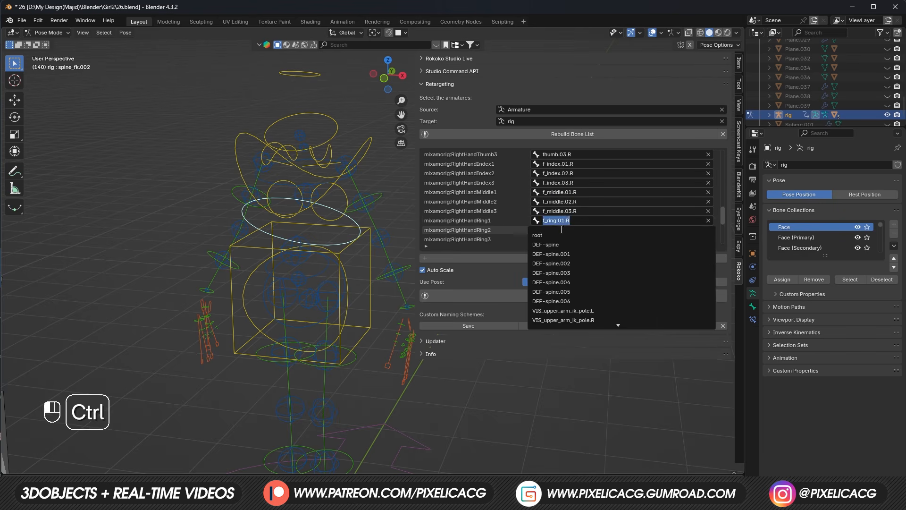
double_click(562, 230)
key(ctrl+v)
key(Left)
key(Left)
key(shift+Left)
text(2)
key(Left)
key(shift+Left)
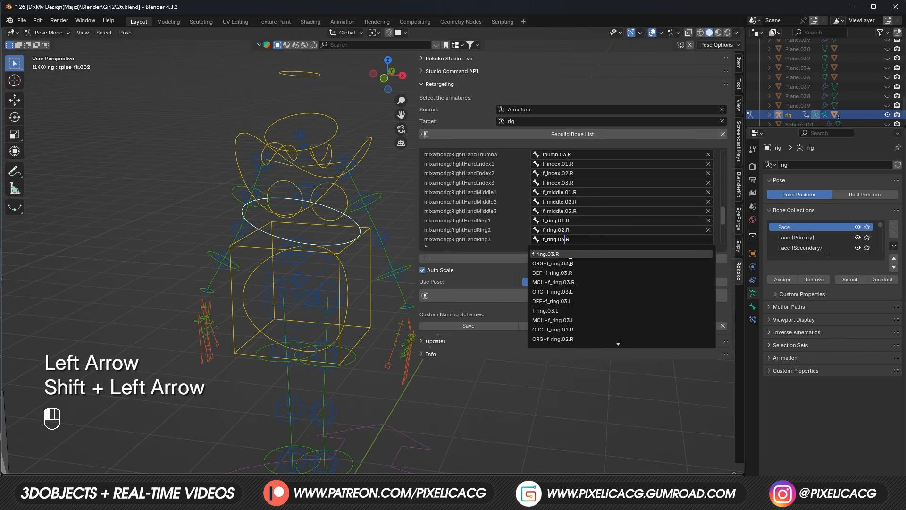
text(3)
click(568, 255)
Step: Map mixamorig:RightHandPinky1 to the f_pinky.01.R bone in the retargeting list
scroll(564, 212, down, 3)
click(565, 220)
text(pinky)
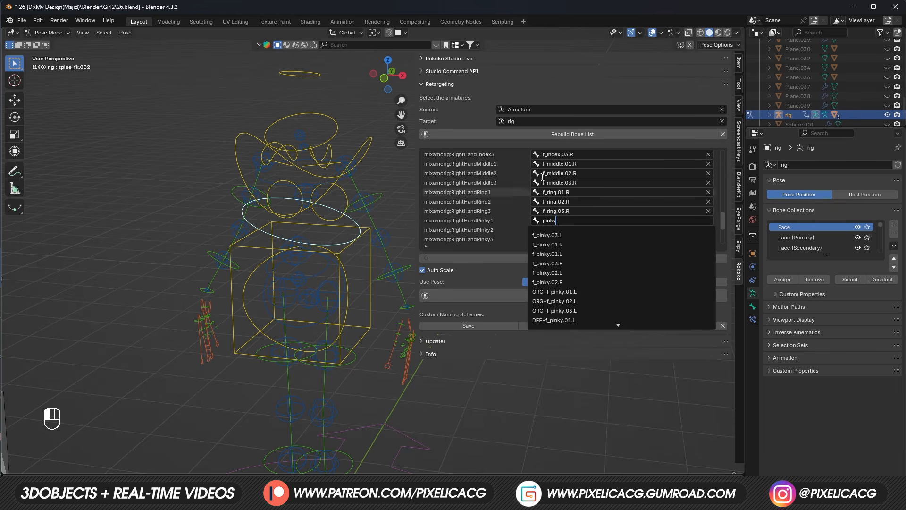
click(583, 243)
Step: Copy the first right pinky target name and adapt it to map mixamorig:RightHandPinky2 to f_pinky.02.R
scroll(577, 231, down, 3)
click(566, 193)
key(ctrl+c)
double_click(565, 203)
key(ctrl+v)
key(Left)
key(Left)
key(shift+Left)
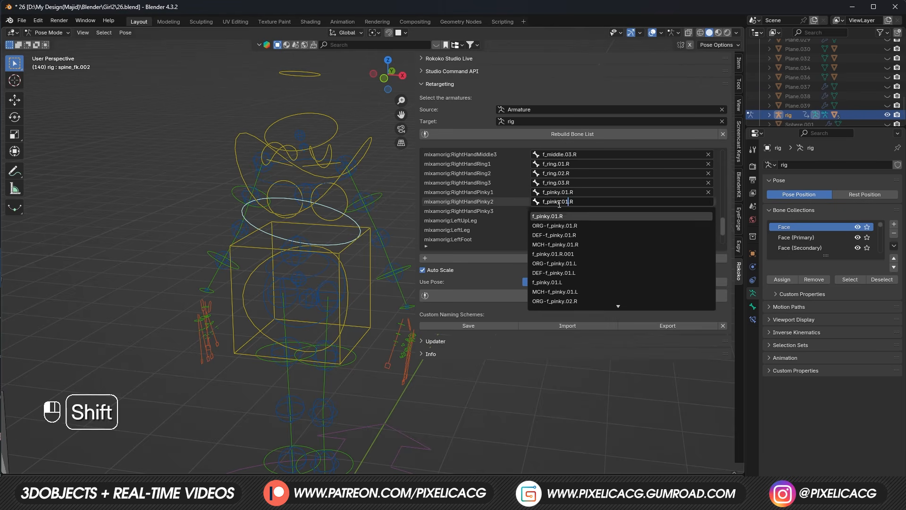
text(2)
click(575, 217)
Step: Reuse the copied pinky name to map mixamorig:RightHandPinky3 to f_pinky.03.R
click(574, 212)
key(ctrl+v)
key(Left)
key(Left)
key(shift+Left)
text(3)
click(571, 225)
click(583, 220)
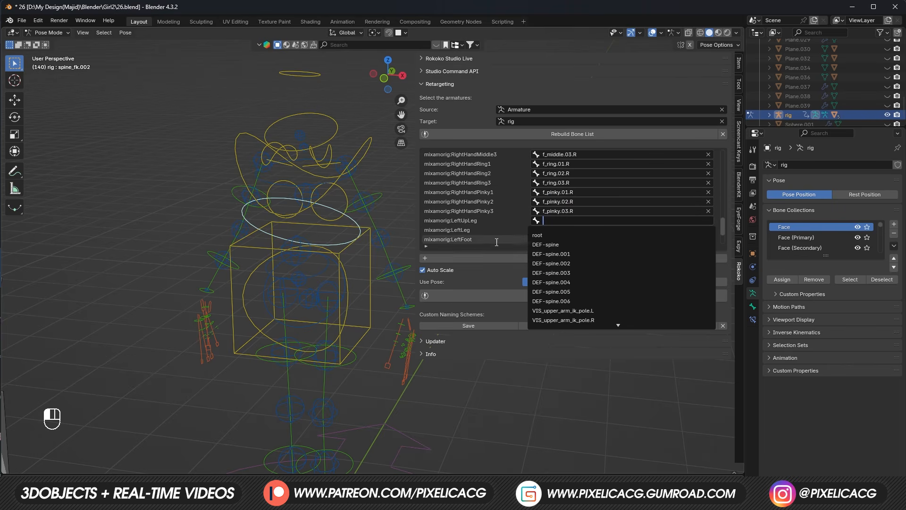
click(520, 228)
shift+middle_drag(242, 311, 267, 287)
scroll(338, 256, down, 3)
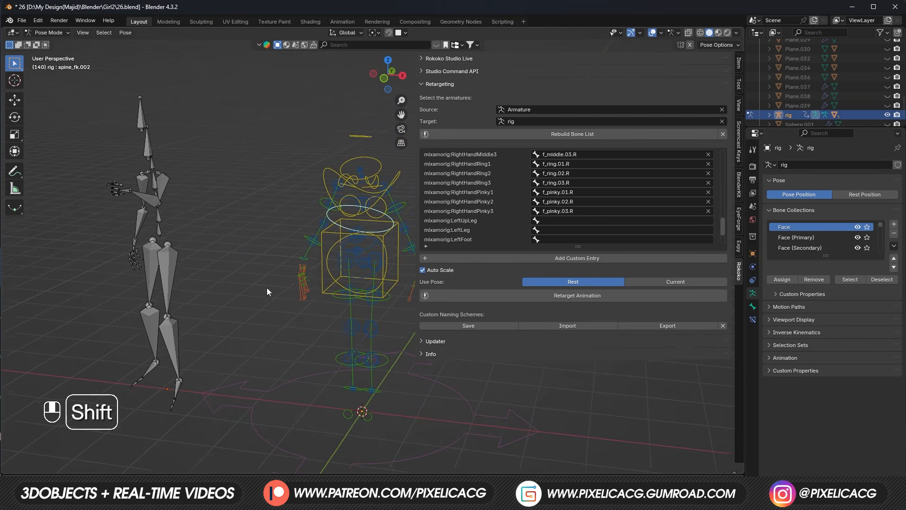
Step: Identify the left upper-leg bones on both armatures and map mixamorig:LeftUpLeg to thigh_fk.L in the retargeting list
click(164, 268)
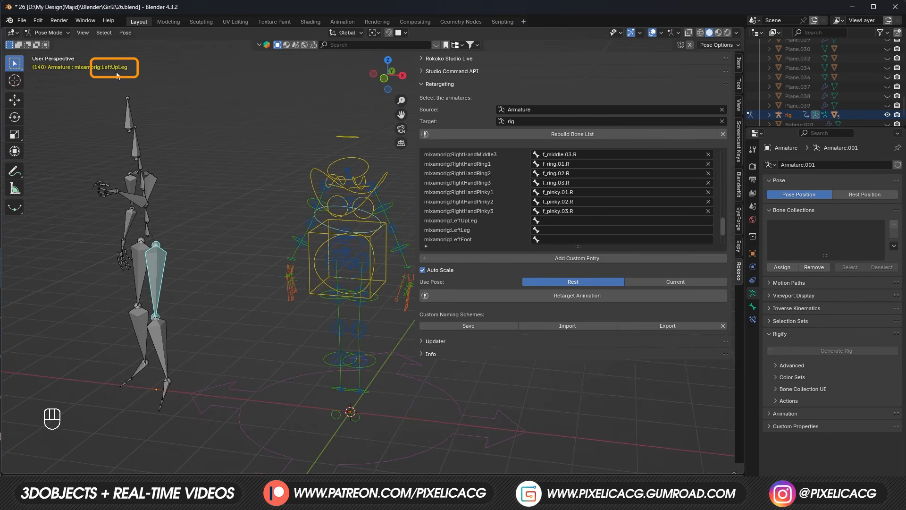
shift+middle_drag(352, 313, 315, 318)
click(319, 307)
click(320, 310)
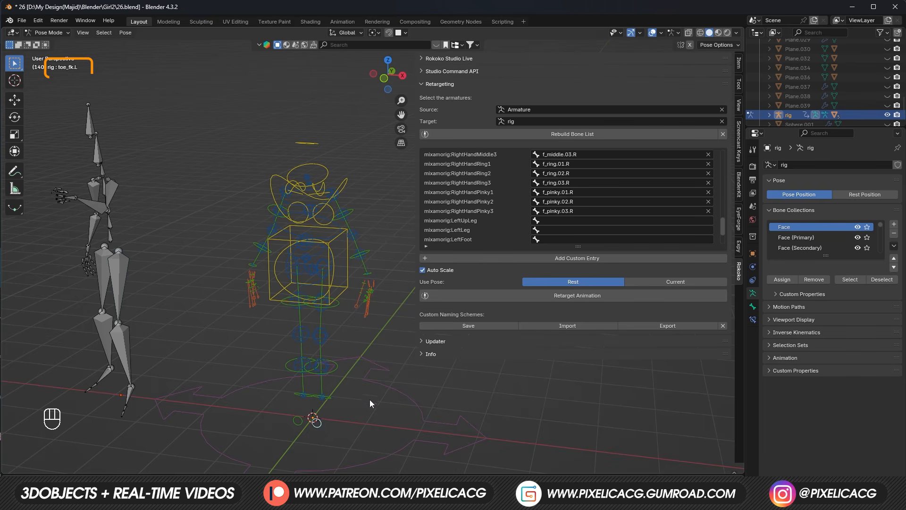
click(323, 309)
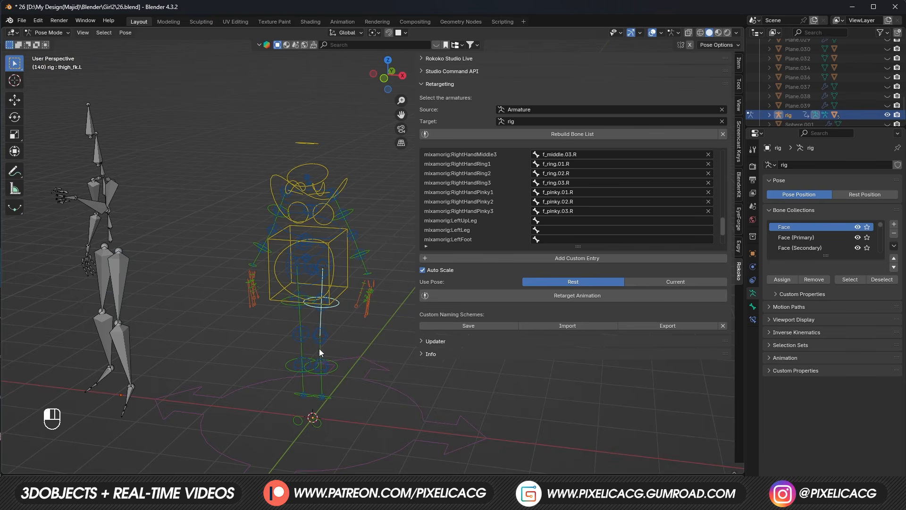
click(578, 220)
text(thigh fk)
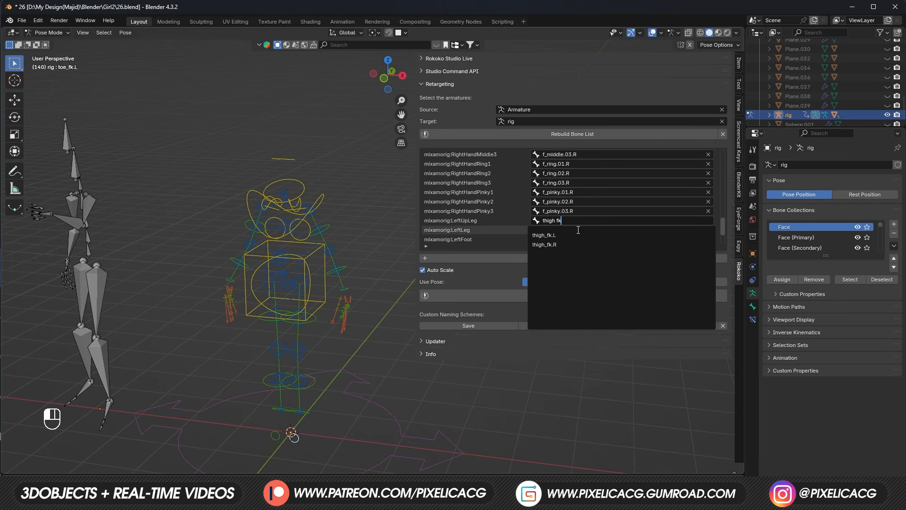
click(577, 234)
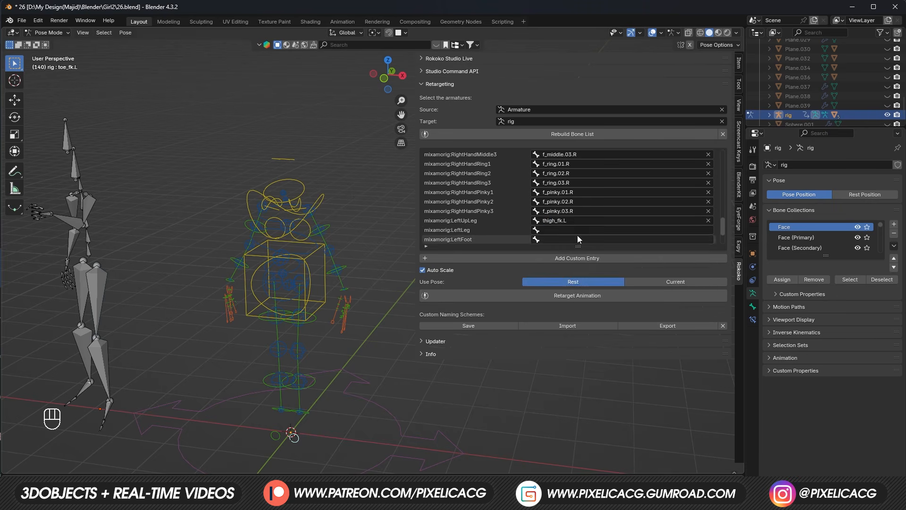
Step: Map mixamorig:LeftLeg to shin_fk.L and mixamorig:LeftFoot to foot_fk.L in the retargeting list
click(577, 230)
text(shin fk)
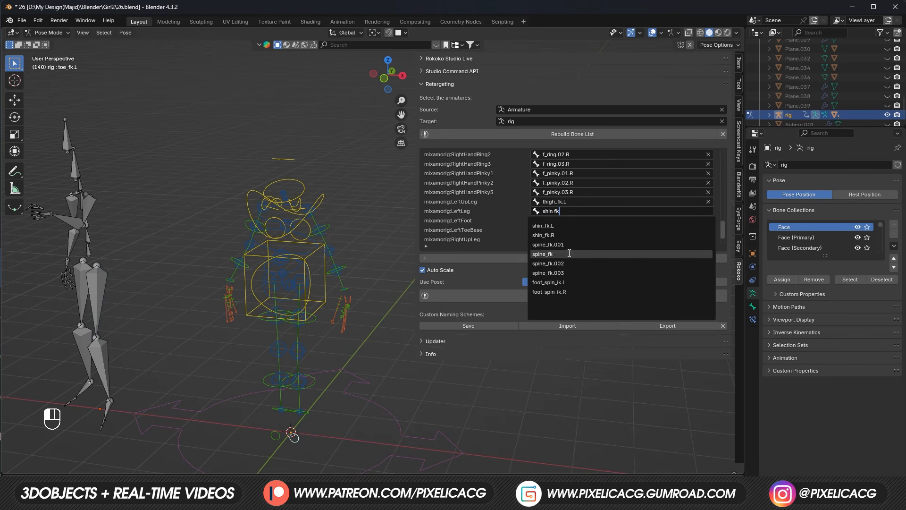
click(562, 226)
click(563, 220)
text(foot)
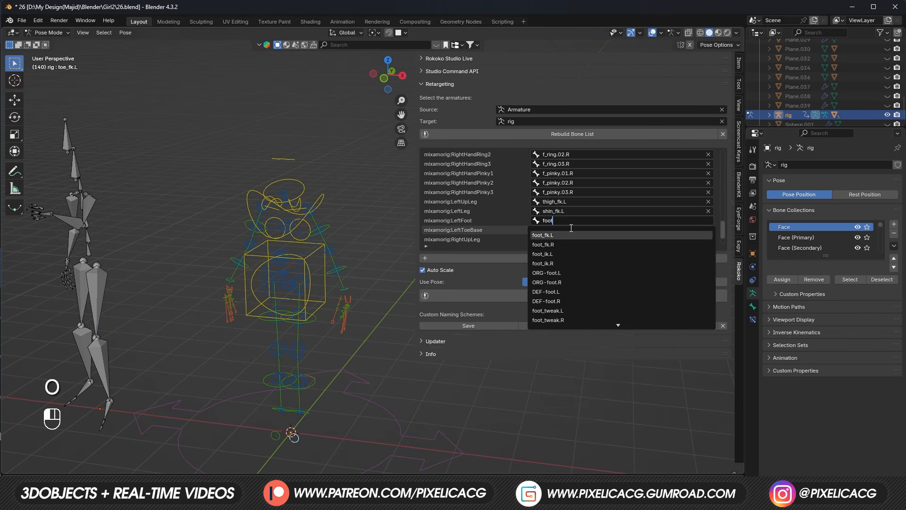
click(571, 231)
Step: Map mixamorig:LeftToeBase to the toe_fk.L bone in the retargeting list
scroll(566, 211, down, 2)
click(565, 211)
text(toe)
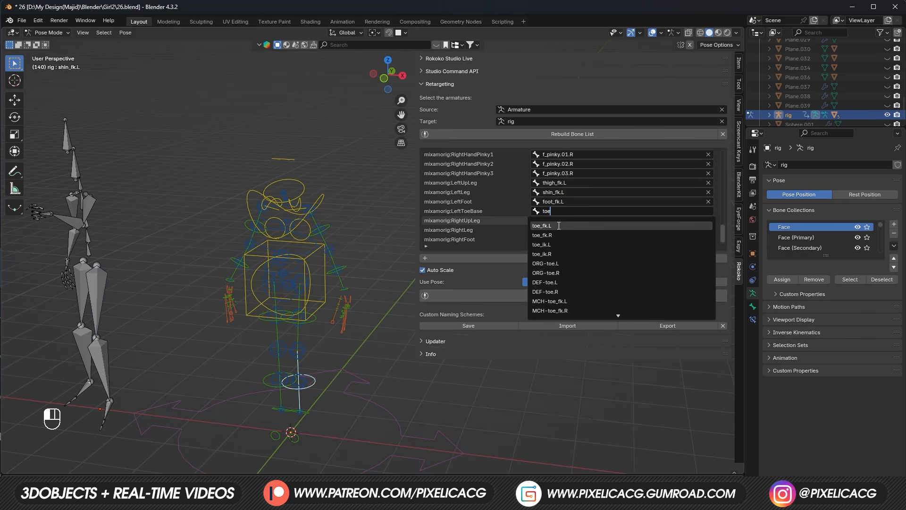
click(561, 224)
Step: Map mixamorig:RightUpLeg to thigh_fk.R and mixamorig:RightLeg to shin_fk.R in the retargeting list
click(561, 221)
text(thigh)
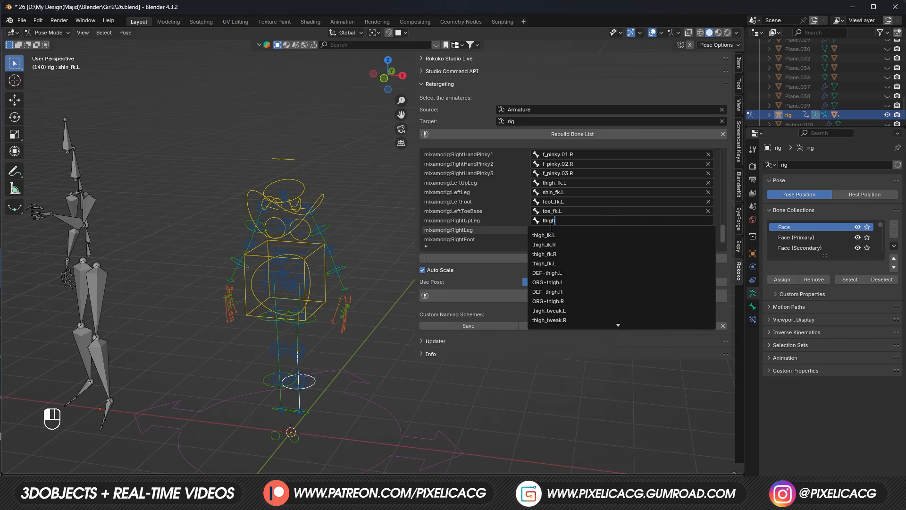
text( fk)
click(556, 235)
click(562, 230)
text(shin fk)
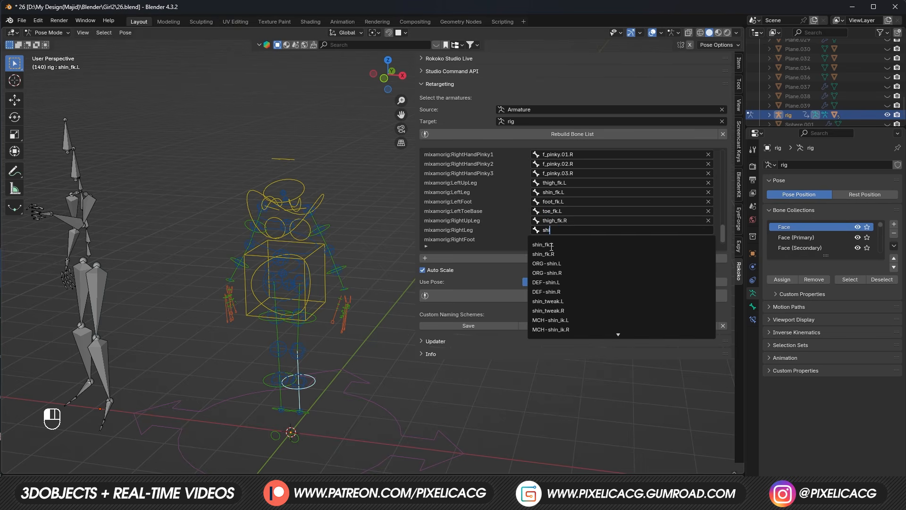
click(544, 255)
Step: Map mixamorig:RightFoot to foot_fk.R and mixamorig:RightToeBase to toe_fk.R in the retargeting list
scroll(581, 236, down, 1)
click(583, 233)
text(foo)
key(Down)
key(Down)
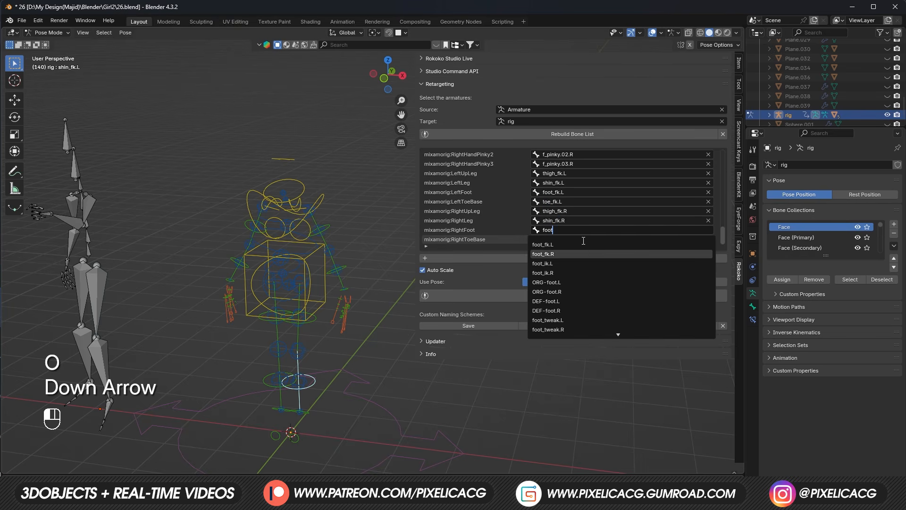
key(Return)
click(582, 240)
text(toe fk)
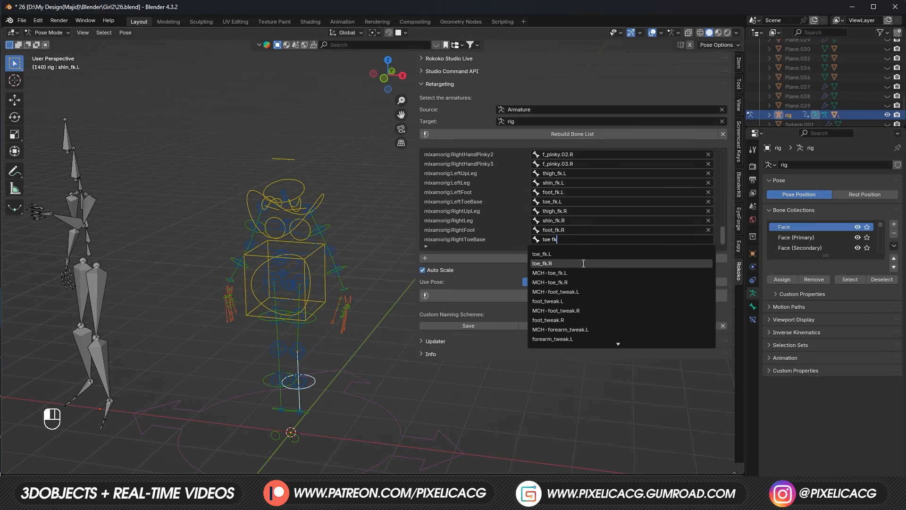
click(582, 263)
Step: Show the rig's Arm.L (IK) and Arm.R (IK) layers
scroll(632, 203, up, 20)
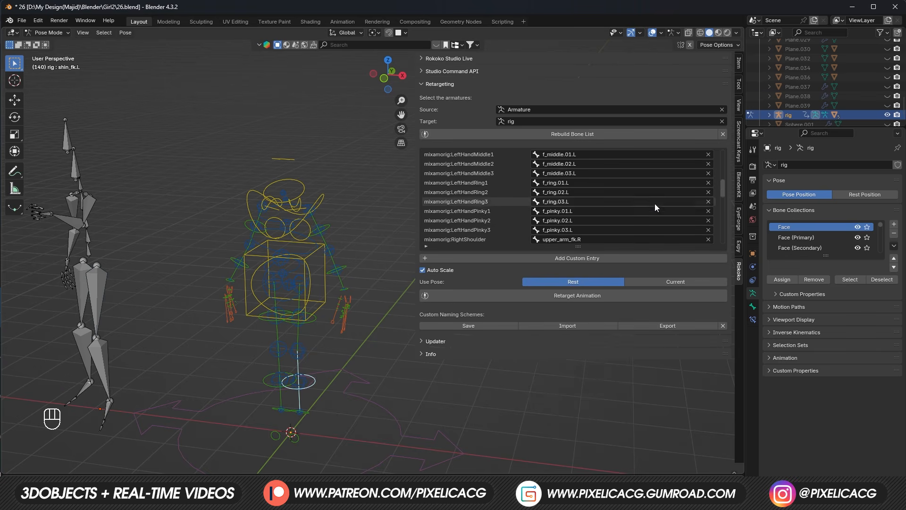
scroll(663, 203, up, 5)
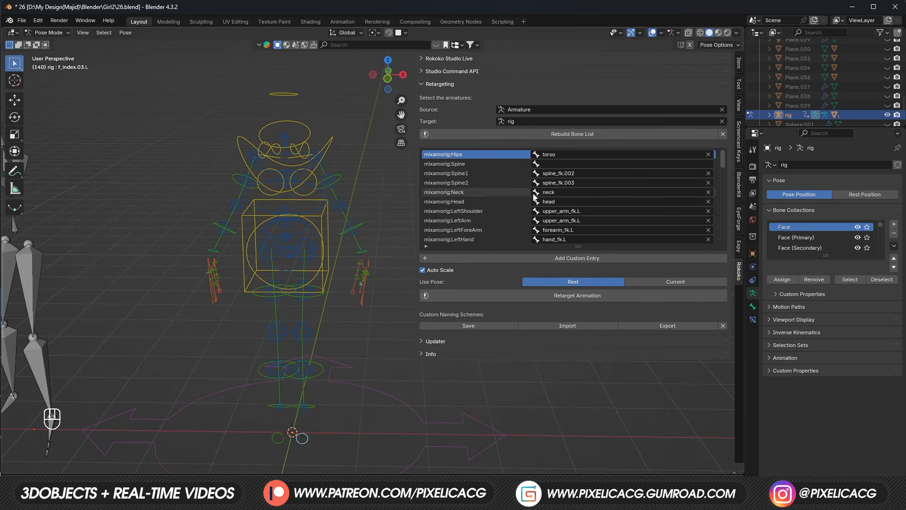
click(739, 62)
key(ctrl+Tab)
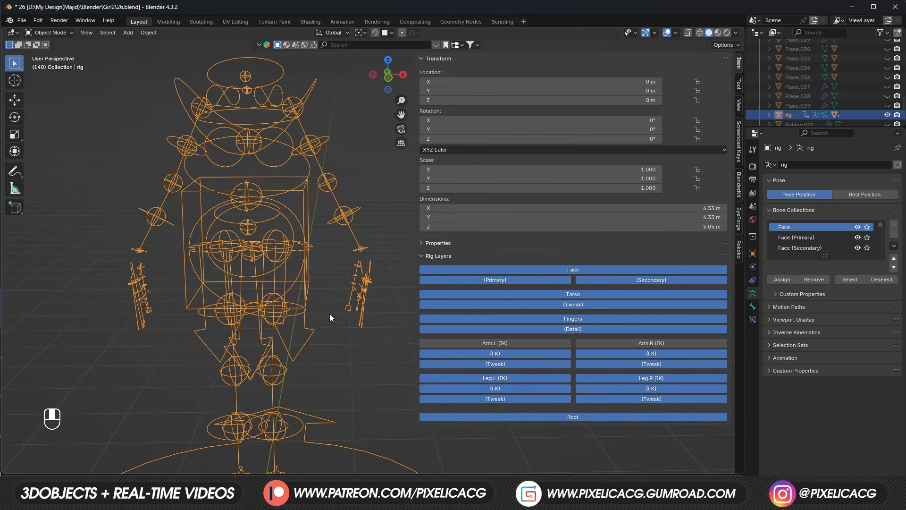
click(542, 347)
click(587, 343)
Step: In Pose Mode, set the IK-FK value to 1.000 for both the left and right hand IK controls
key(ctrl+Tab)
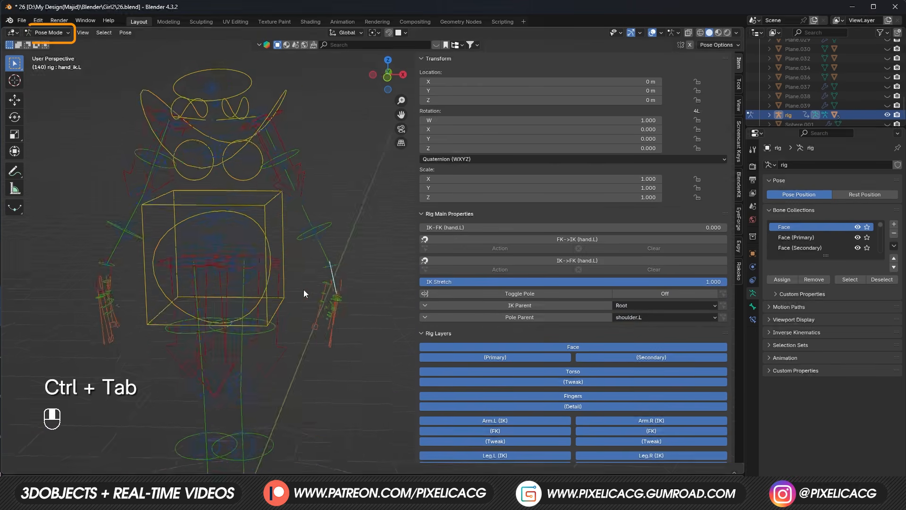
middle_drag(304, 290, 318, 286)
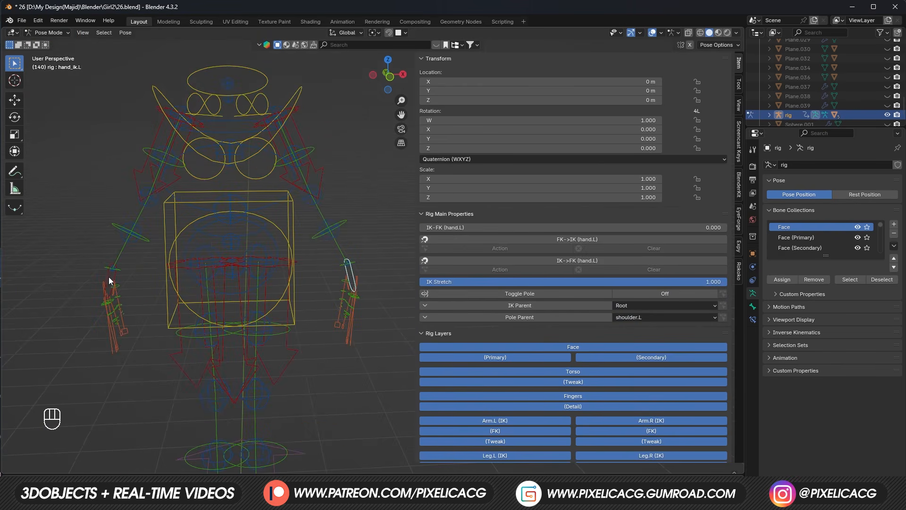
click(355, 275)
middle_drag(342, 239, 323, 238)
drag(439, 228, 729, 228)
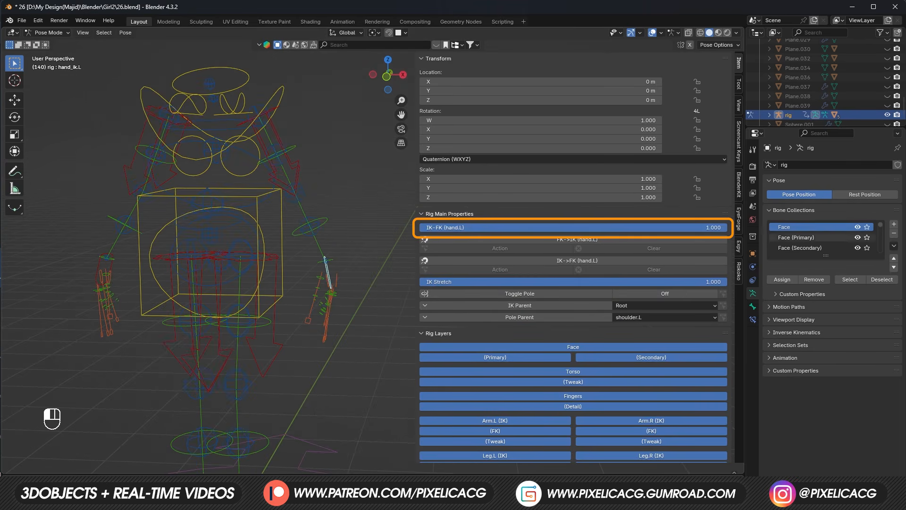
click(105, 267)
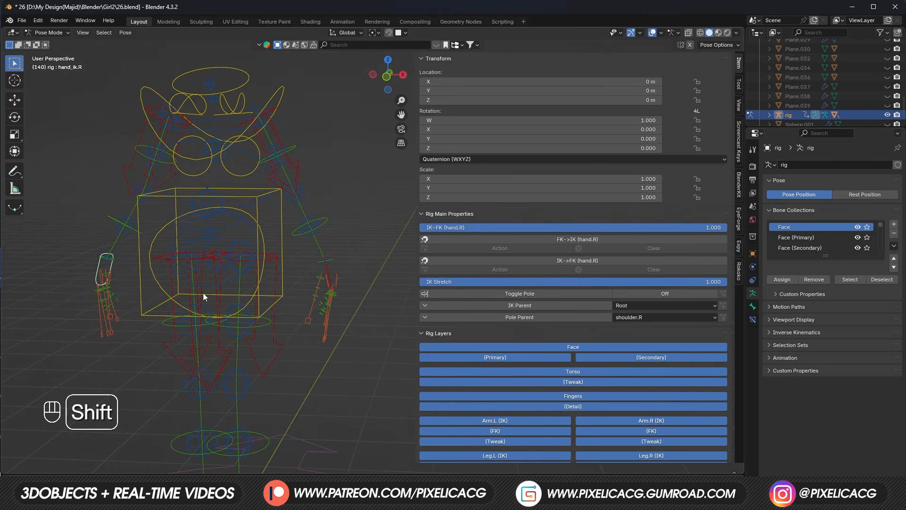
Step: Set the IK-FK value to 1.000 for both the left and right foot IK controls
shift+middle_drag(203, 296, 299, 265)
click(283, 398)
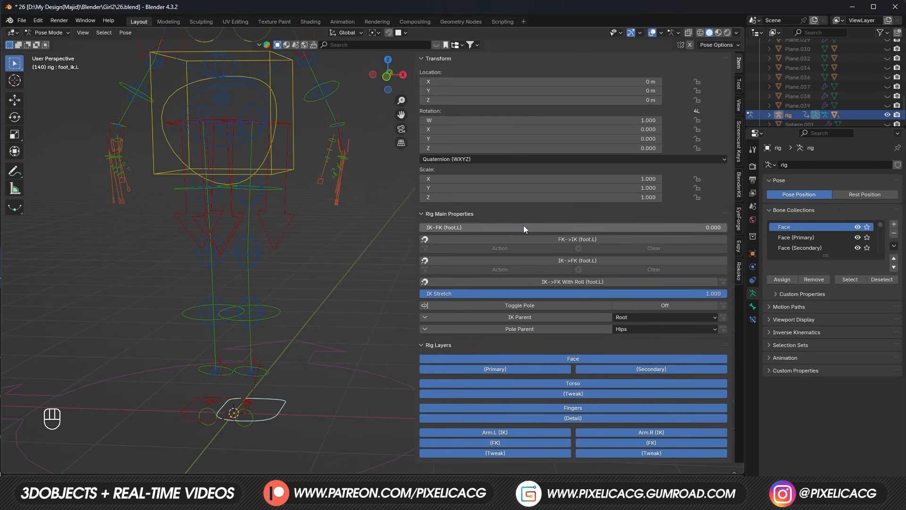
drag(523, 225, 729, 227)
click(186, 399)
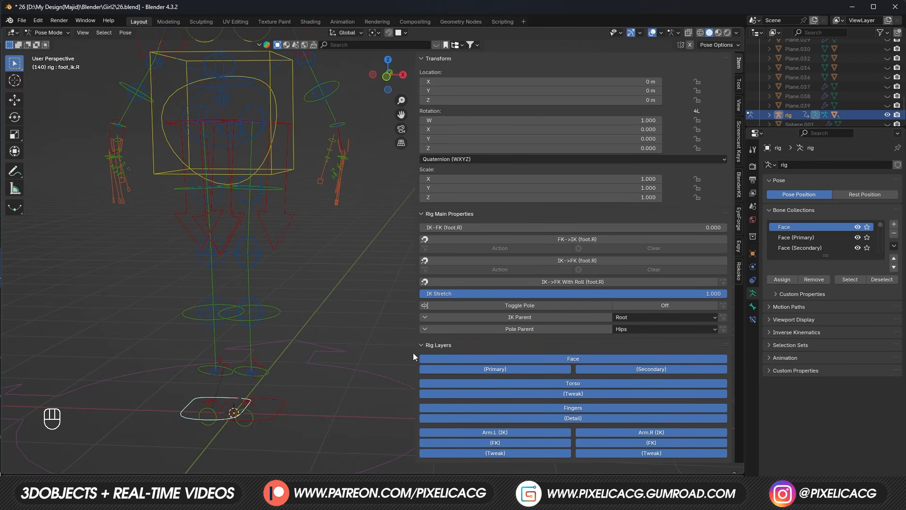
drag(521, 227, 714, 228)
scroll(210, 251, down, 3)
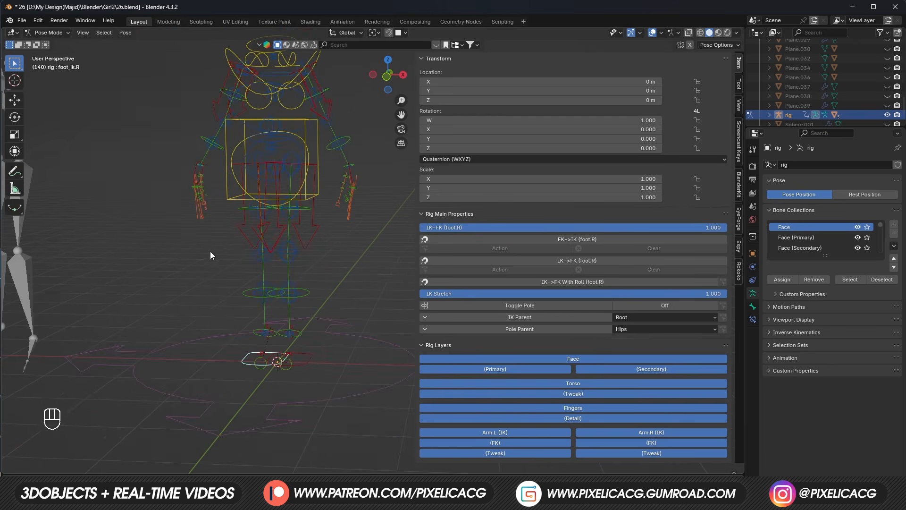
Step: Return the rig to Object Mode, bring back the Rokoko retargeting settings and unhide all hidden objects
key(ctrl+Tab)
click(739, 254)
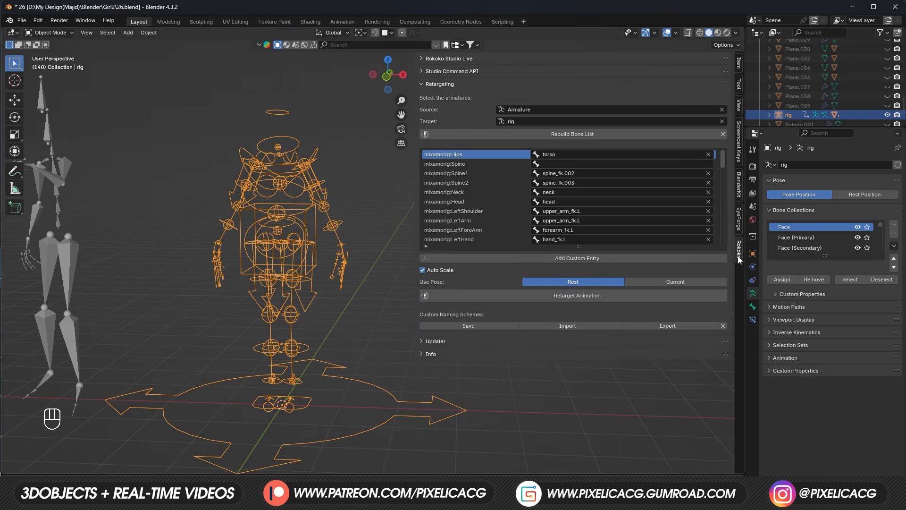
shift+middle_drag(290, 247, 257, 278)
key(alt+h)
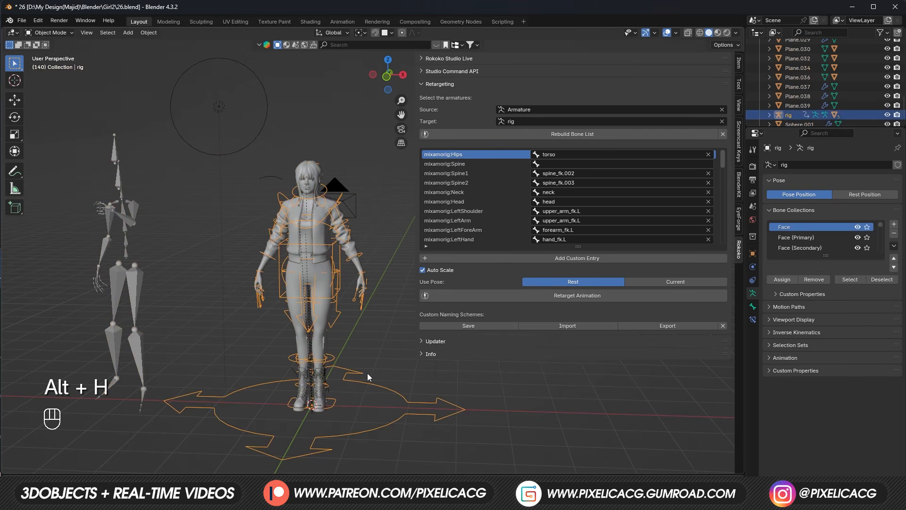
Step: Clear the Mixamo armature's location so it stands at the character's position
click(138, 301)
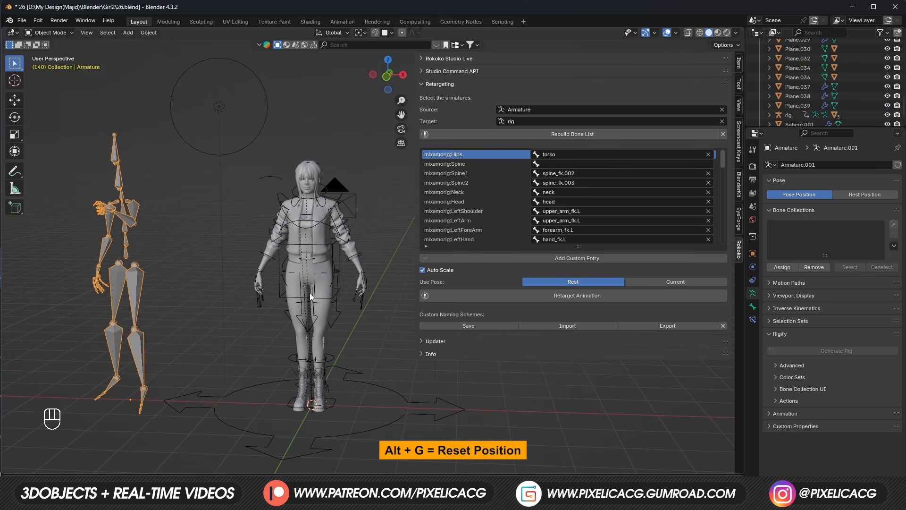
key(alt+g)
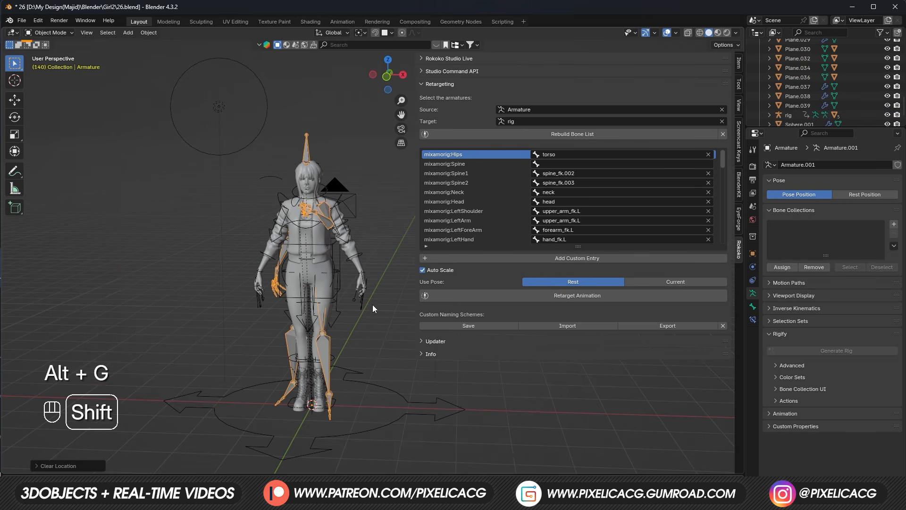
shift+middle_drag(372, 305, 325, 323)
Step: Switch the Mixamo armature to Pose Mode and clear all transforms of its selected bones
key(ctrl+Tab)
key(ctrl+Tab)
click(51, 33)
click(52, 65)
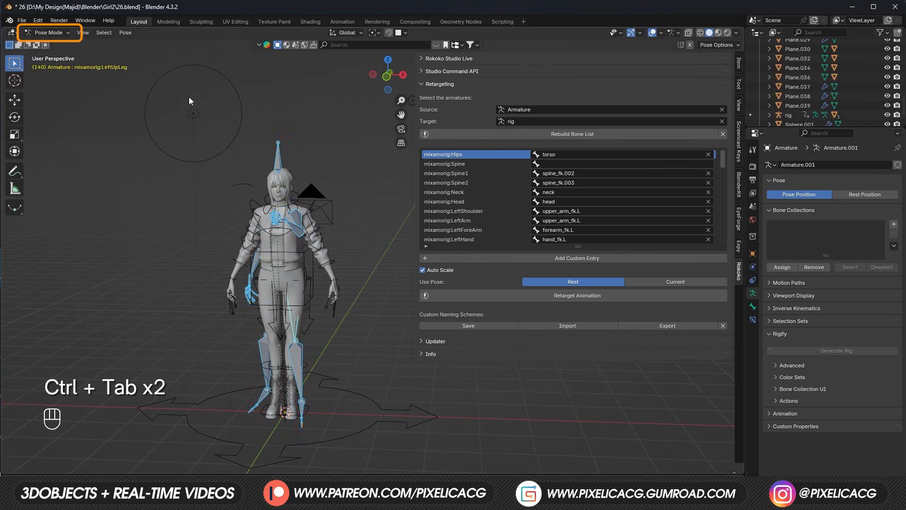
click(125, 32)
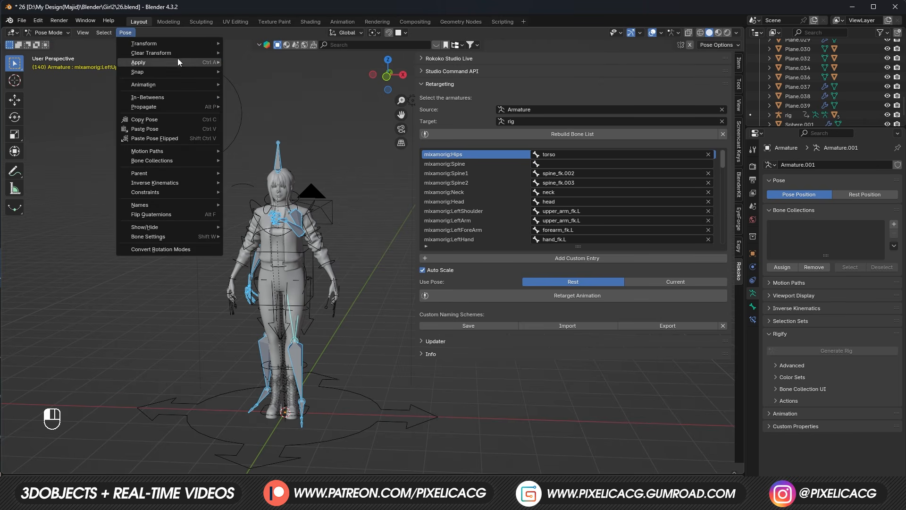
mouse_move(181, 55)
click(231, 52)
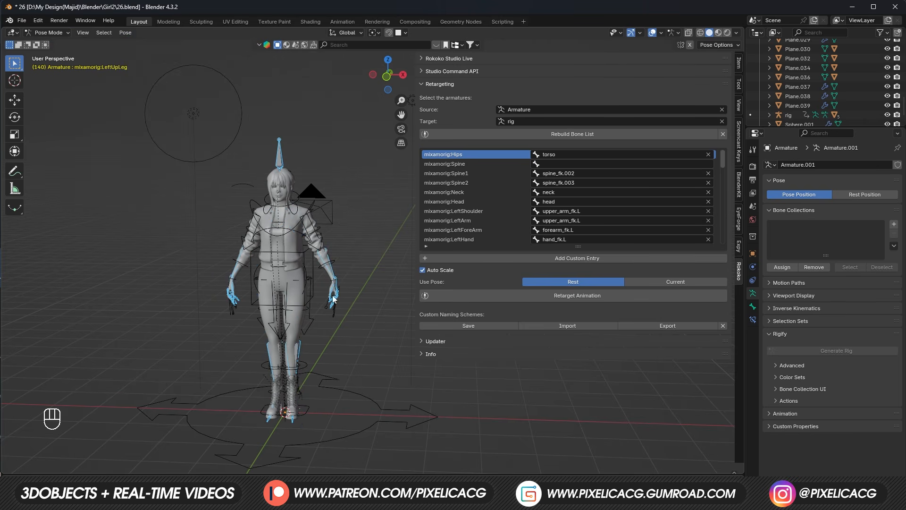
Step: With the character rig selected in Object Mode, turn off Auto Scale and set the retargeting pose to Current
middle_drag(355, 304, 305, 334)
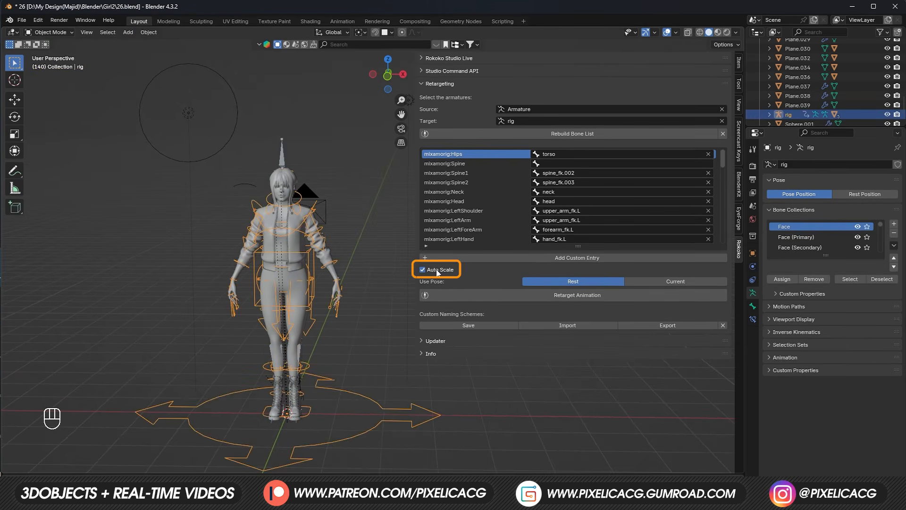
click(436, 270)
click(684, 282)
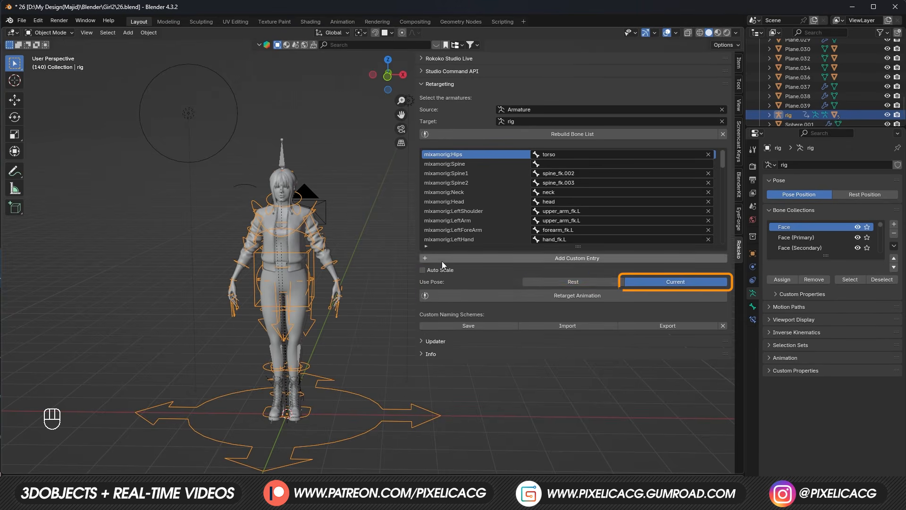
Step: Try to retarget the animation onto the rig and save the Blender file
key(ctrl+s)
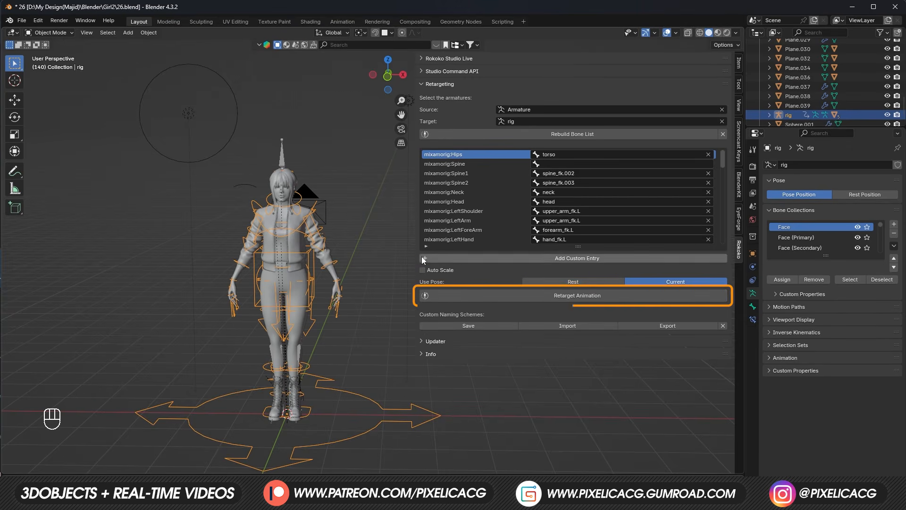
click(519, 295)
key(ctrl+s)
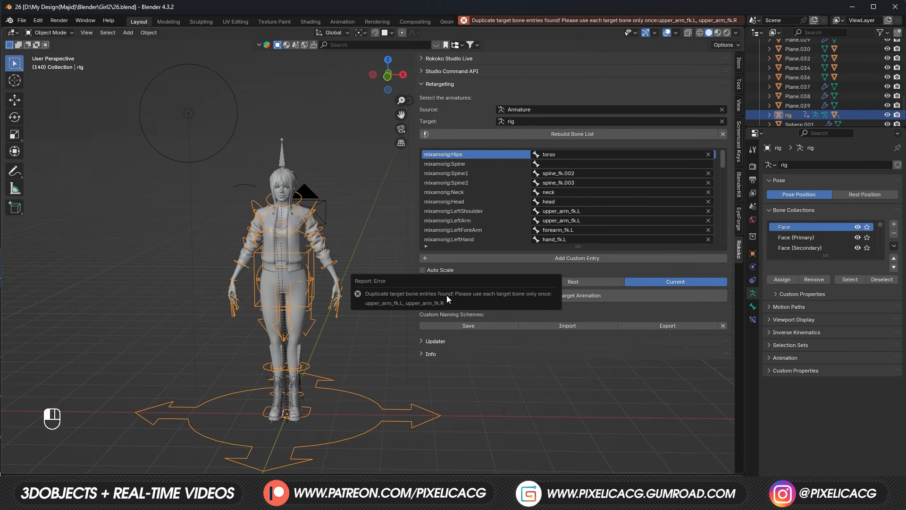
Step: Change the target bone of mixamorig:LeftShoulder to shoulder.L in the retargeting list
click(554, 211)
text(shoul)
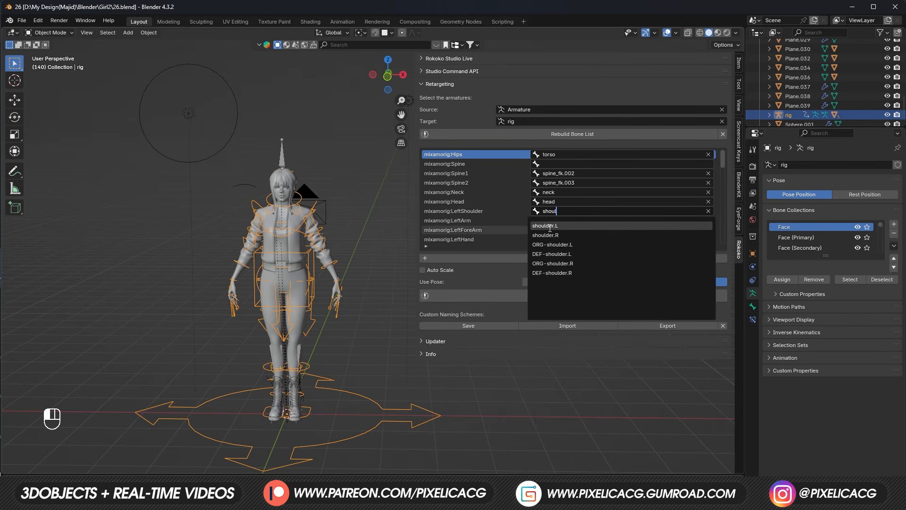
key(Return)
scroll(571, 222, down, 10)
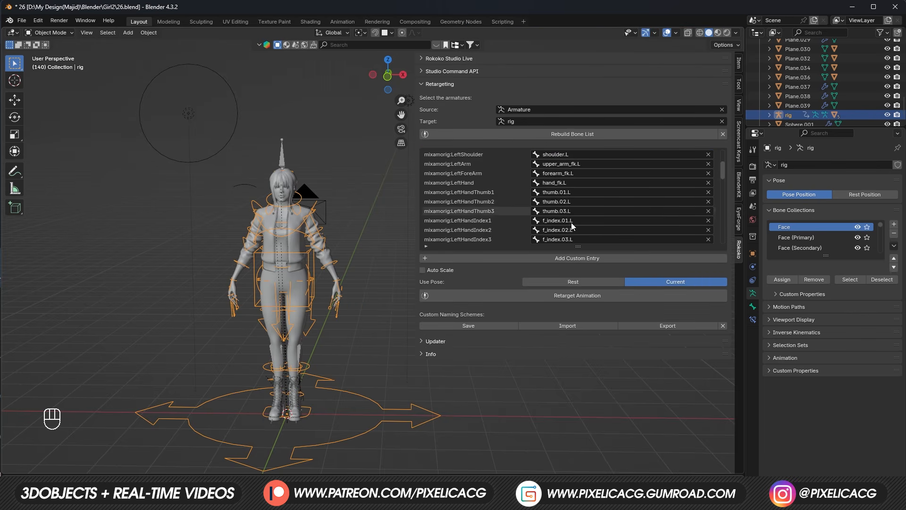
Step: Change the target bone of mixamorig:RightShoulder to shoulder.R in the retargeting list
click(563, 193)
text(shoul)
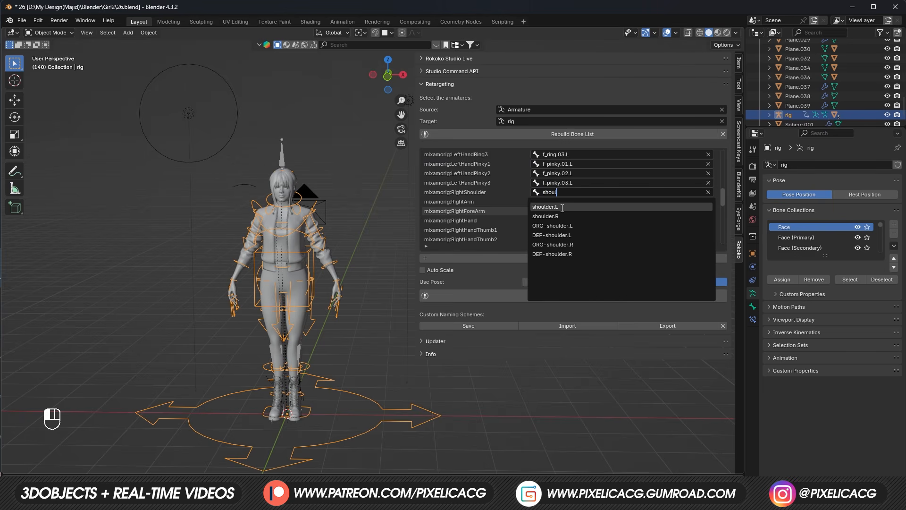
click(560, 216)
scroll(573, 229, down, 6)
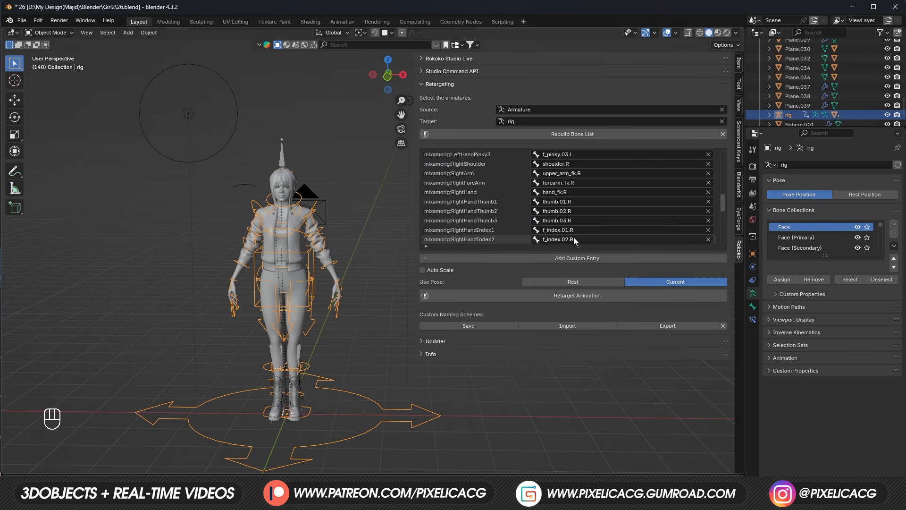
Step: Retarget the Mixamo animation onto the character rig using the current pose
click(503, 299)
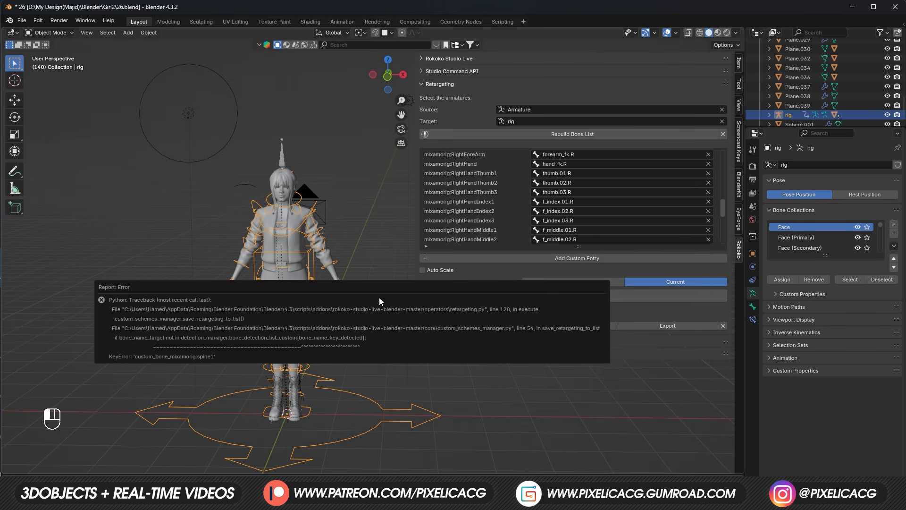
click(583, 297)
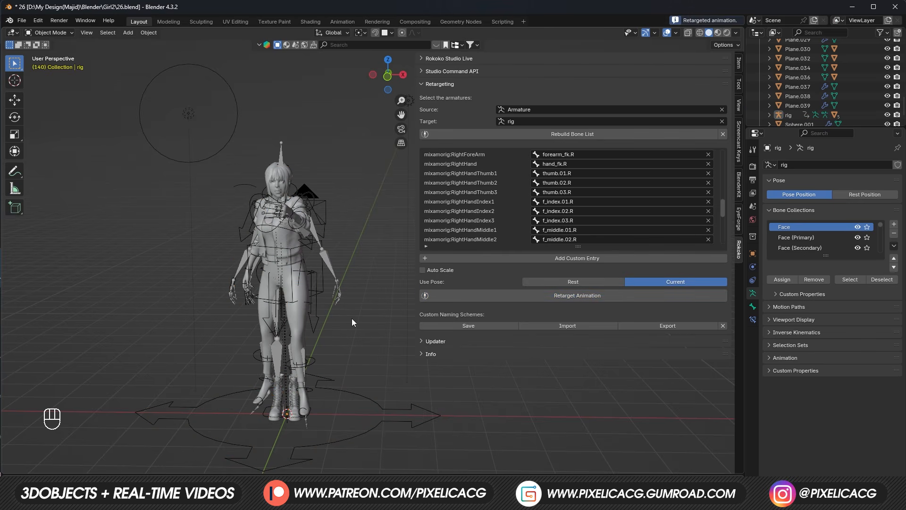
middle_drag(352, 318, 321, 245)
click(333, 230)
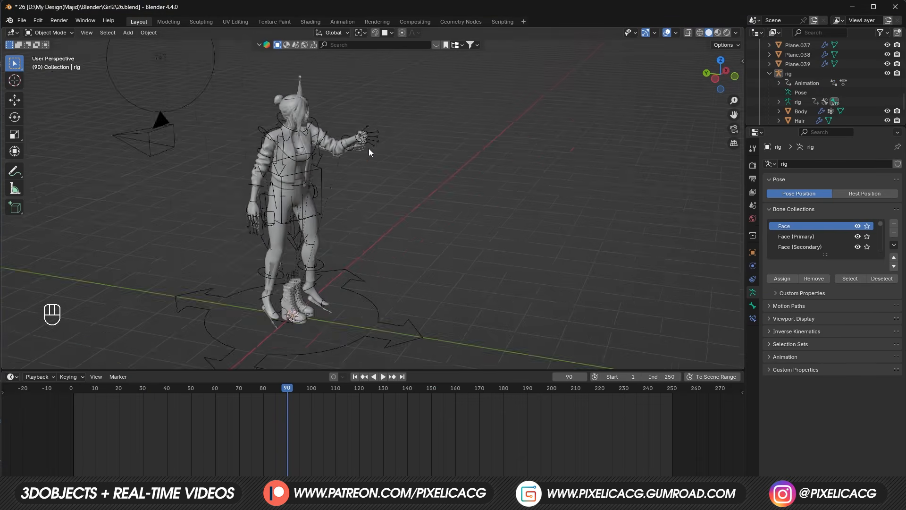
Step: Select the character rig and play the retargeted animation to frame 222
scroll(369, 148, up, 3)
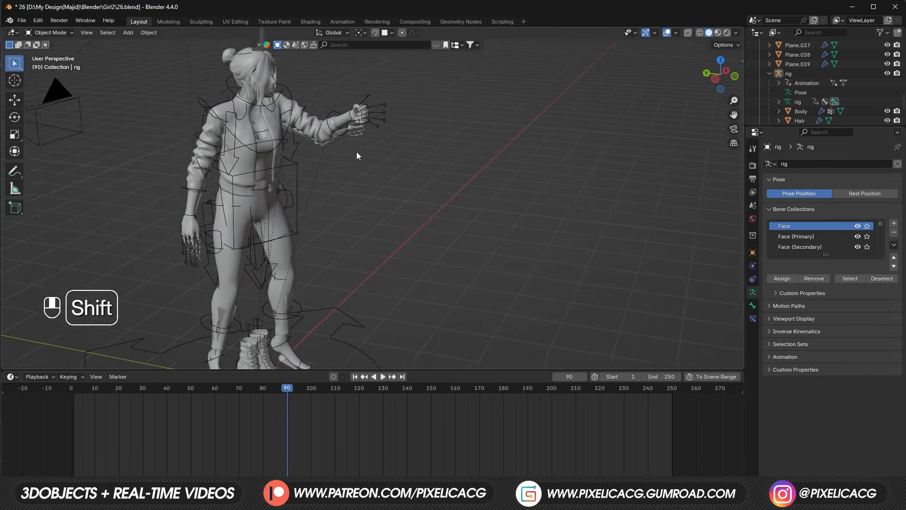
click(323, 115)
key(space)
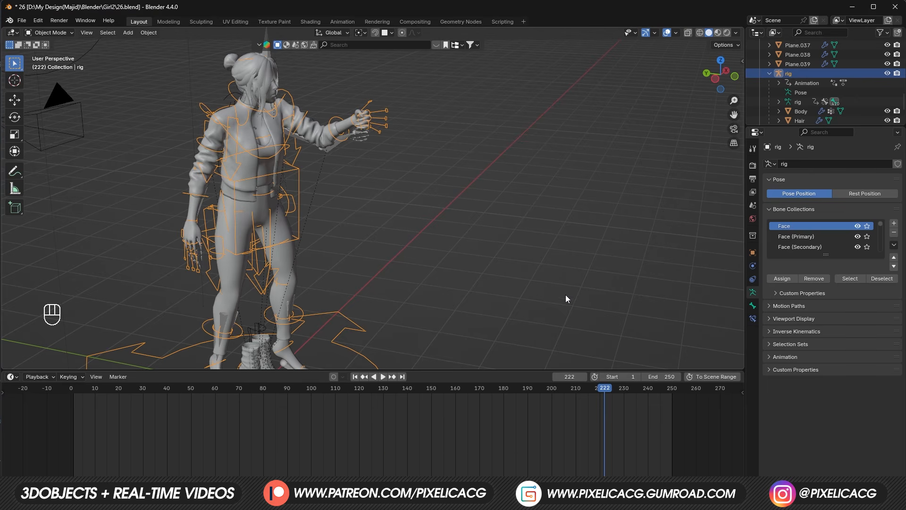
Step: Key the rig at frame 222 to list its keyframes in the timeline, and delete that extra keyframe
key(i)
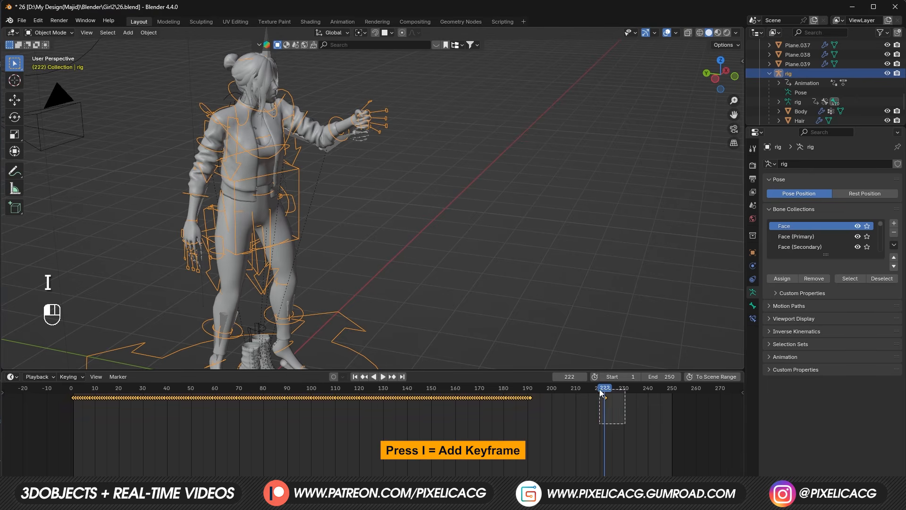
drag(601, 392, 19, 425)
key(Delete)
Step: Play back the retargeted animation and examine the character's motion from the front
key(space)
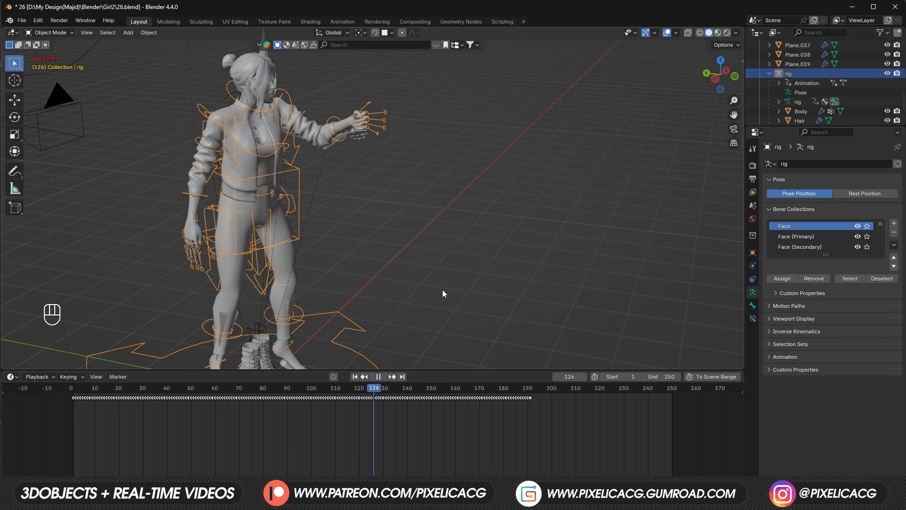
key(space)
middle_drag(461, 313, 447, 255)
key(n)
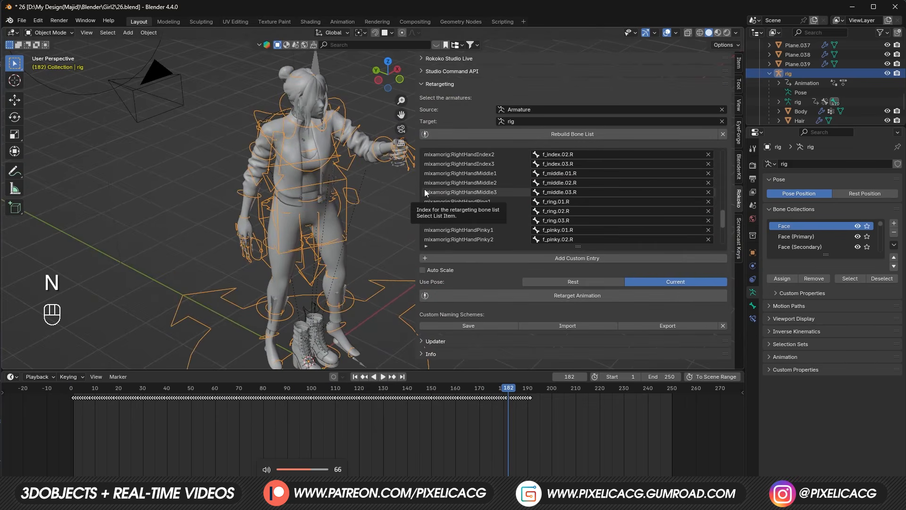
Step: Switch the character rig to Pose Mode and delete the retargeted keyframes of all its bones
click(385, 214)
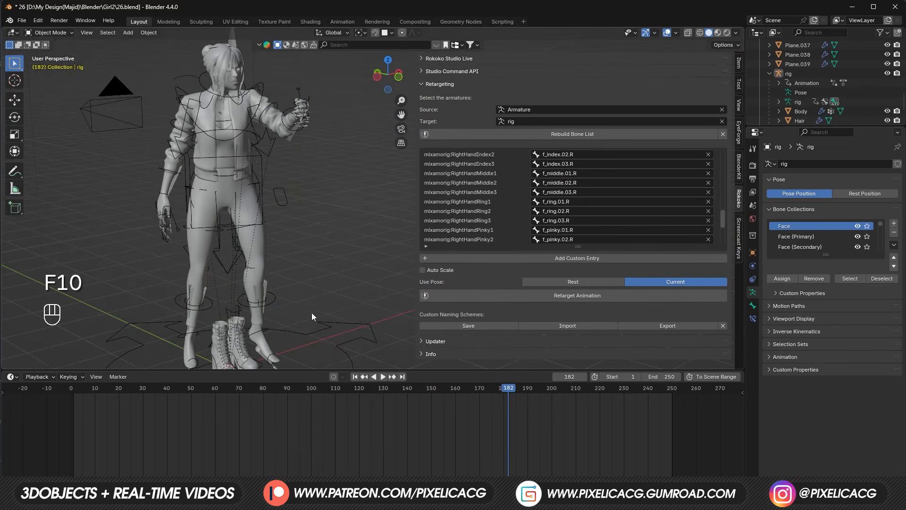
click(311, 314)
key(ctrl+Tab)
key(Delete)
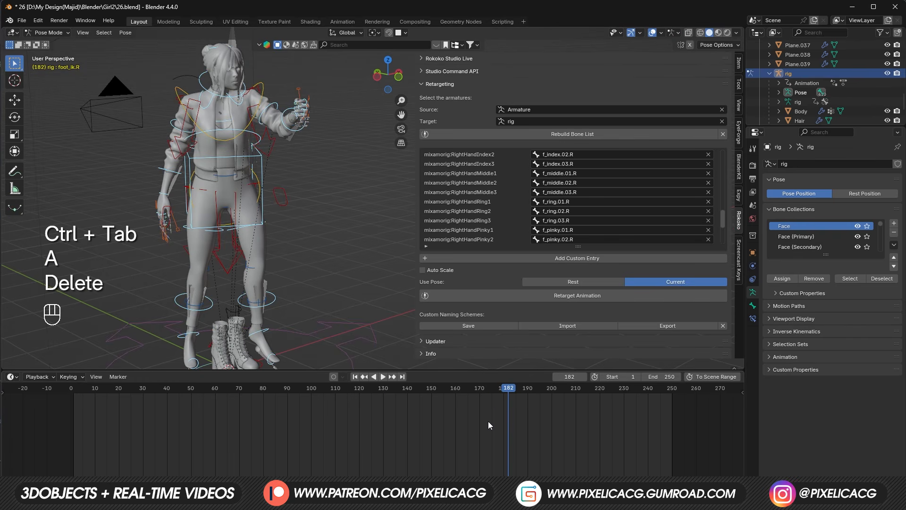
Step: Clear all transforms of the rig's selected bones and return to Object Mode
click(126, 33)
mouse_move(140, 53)
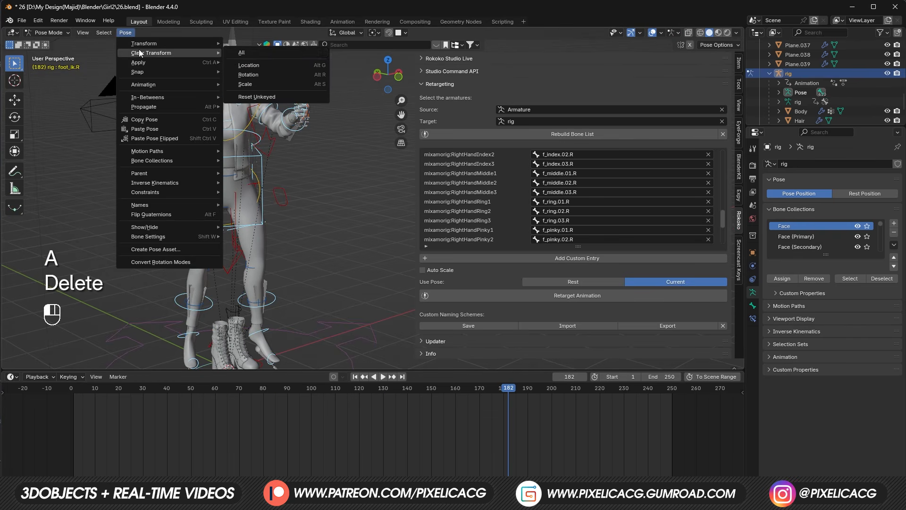
click(231, 55)
key(ctrl+Tab)
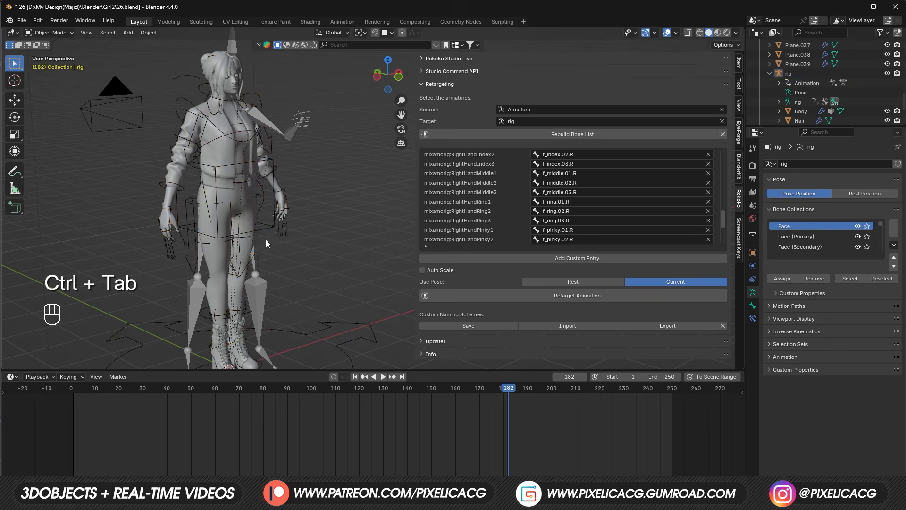
Step: Clear all pose transforms on every bone of the Mixamo armature and return to Object Mode
click(265, 239)
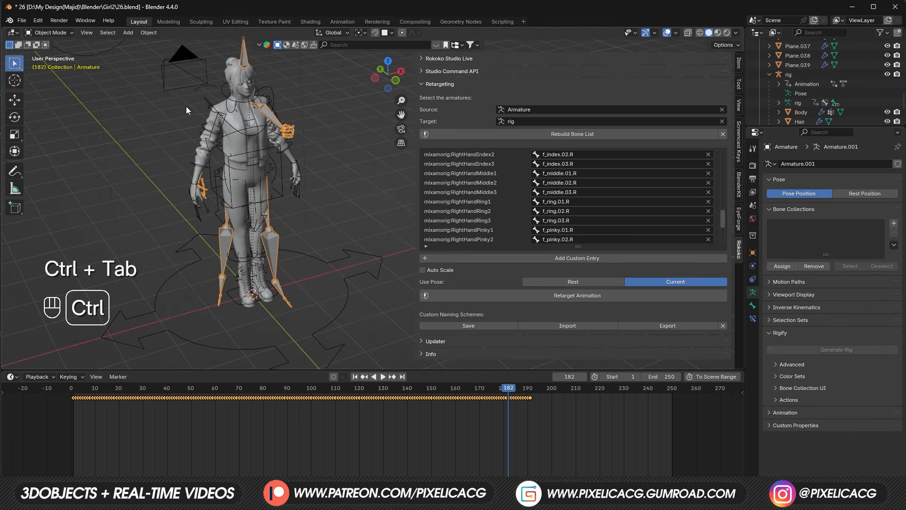
key(ctrl+Tab)
key(a)
click(125, 32)
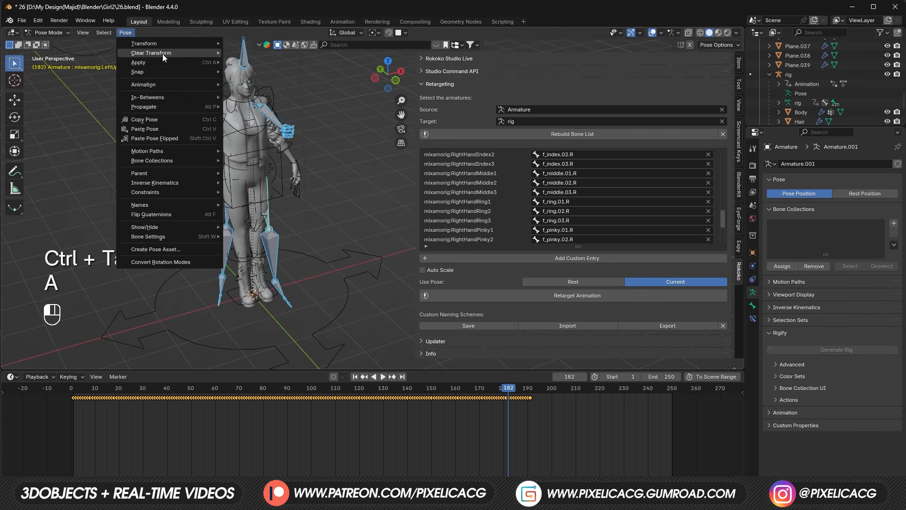
mouse_move(162, 53)
click(270, 55)
key(ctrl+Tab)
Step: In the character rig's Pose Mode, set IK-FK to 0 for both hands and both feet
click(310, 263)
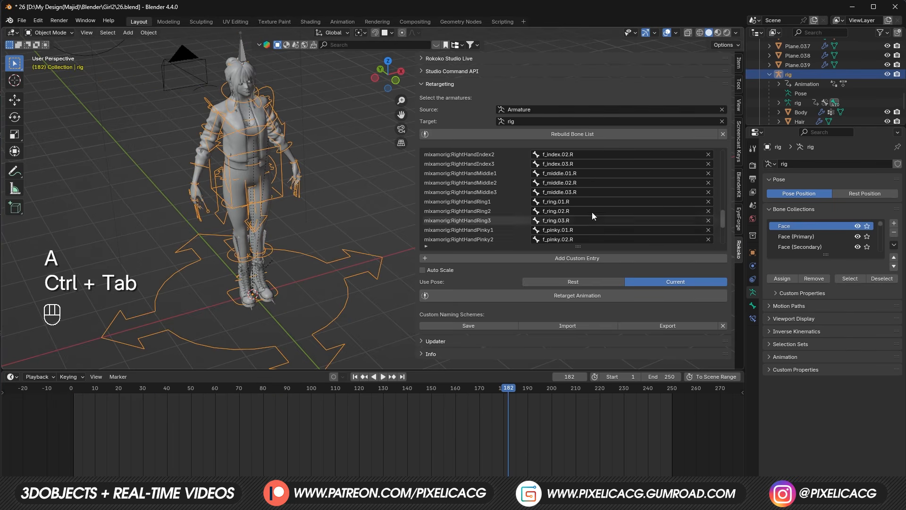
key(ctrl+Tab)
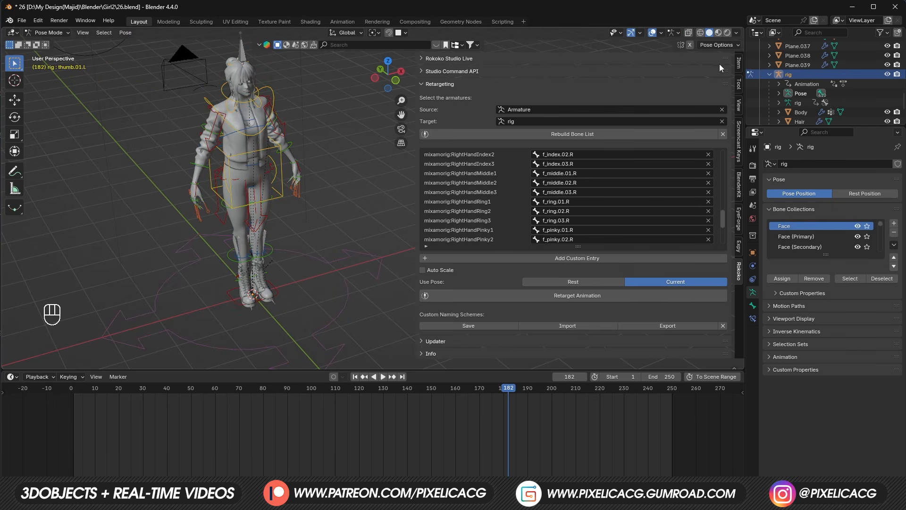
click(739, 66)
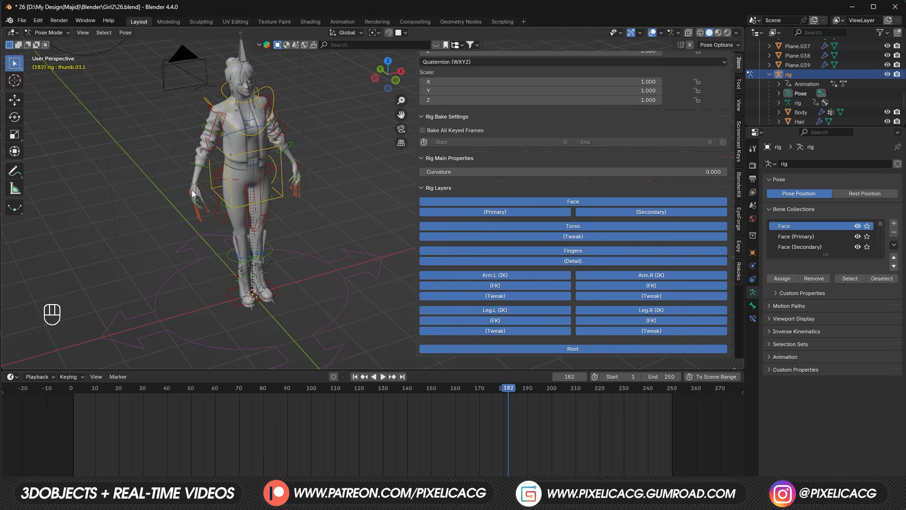
click(194, 191)
drag(726, 199, 419, 198)
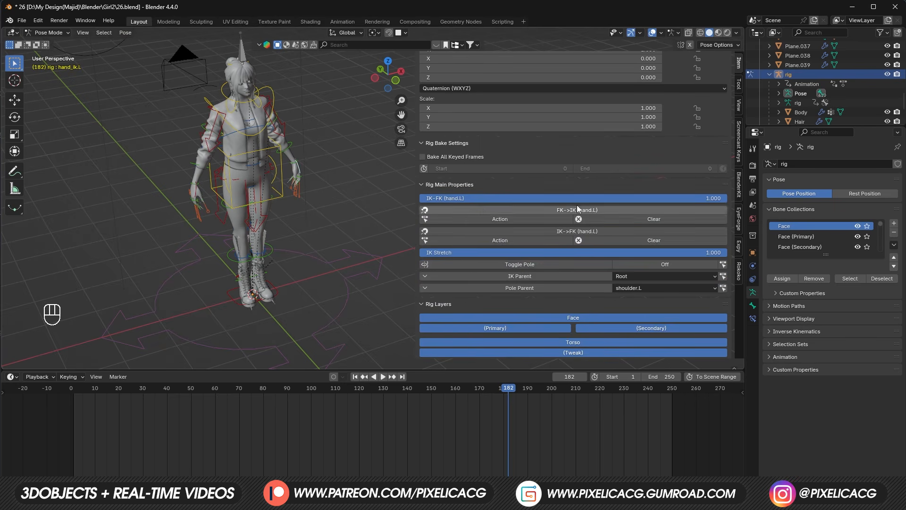
click(298, 170)
click(271, 289)
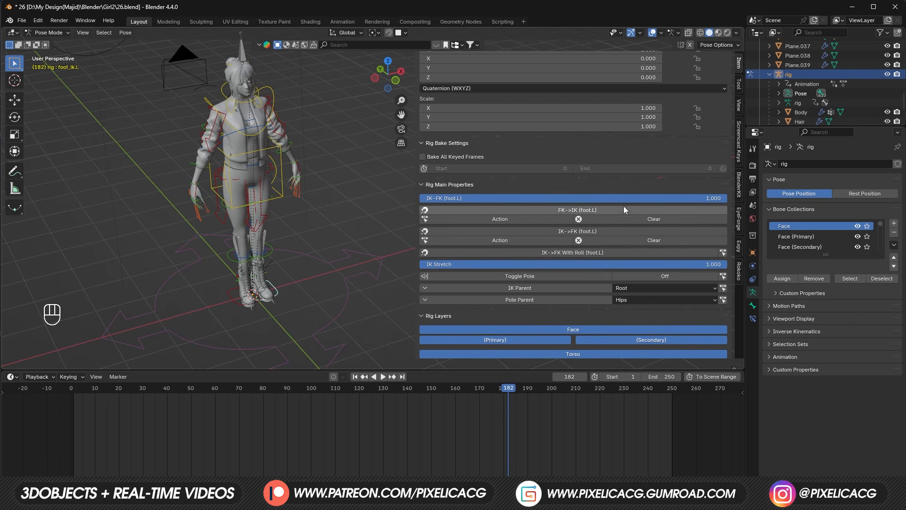
drag(722, 198, 419, 198)
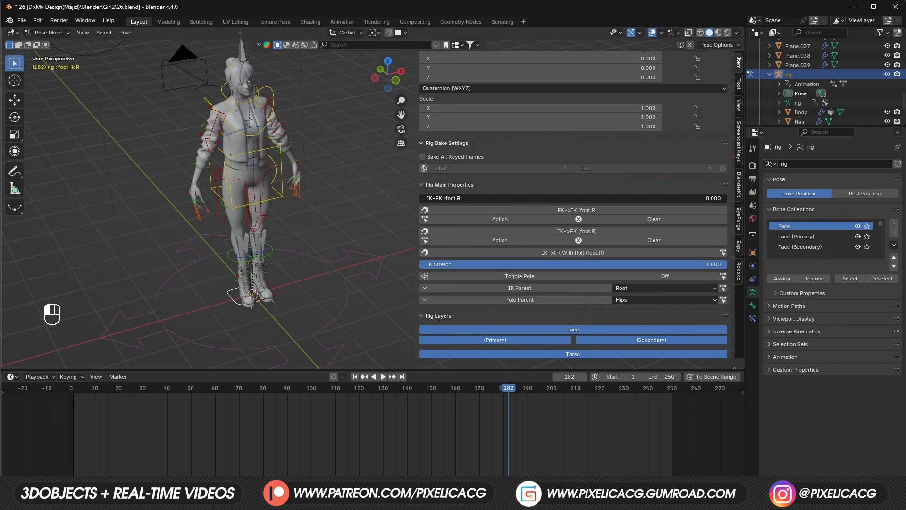
Step: Return the character rig to Object Mode and apply all its transforms
key(ctrl+Tab)
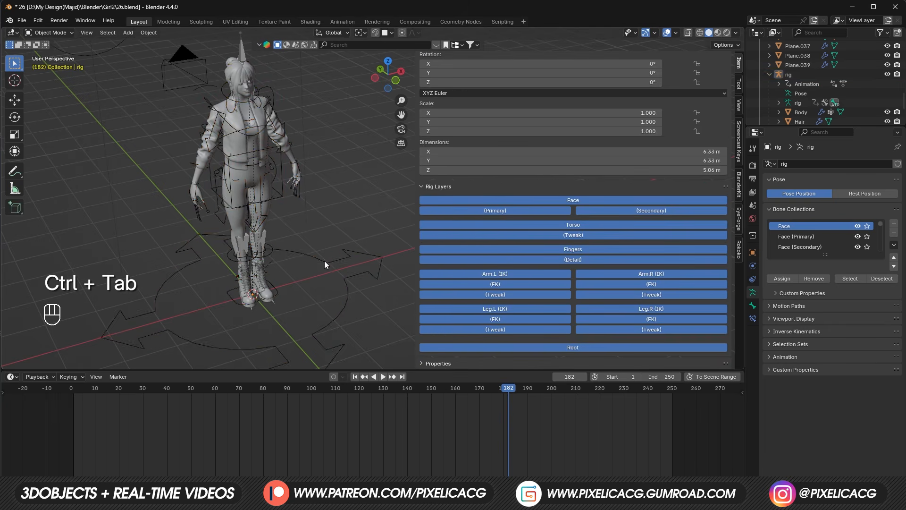
key(ctrl+a)
click(304, 289)
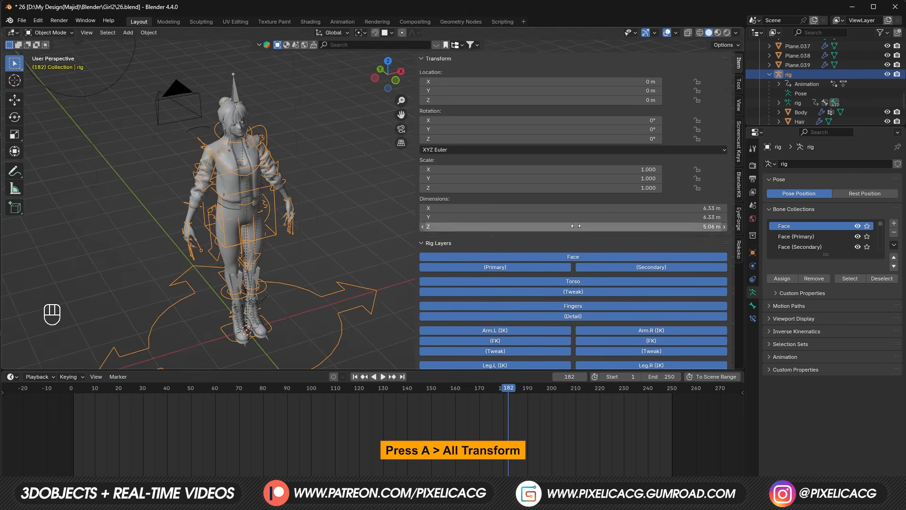
Step: Change the target bone of mixamorig:LeftArm to upper_arm_ik.L in the Rokoko retargeting list
click(735, 250)
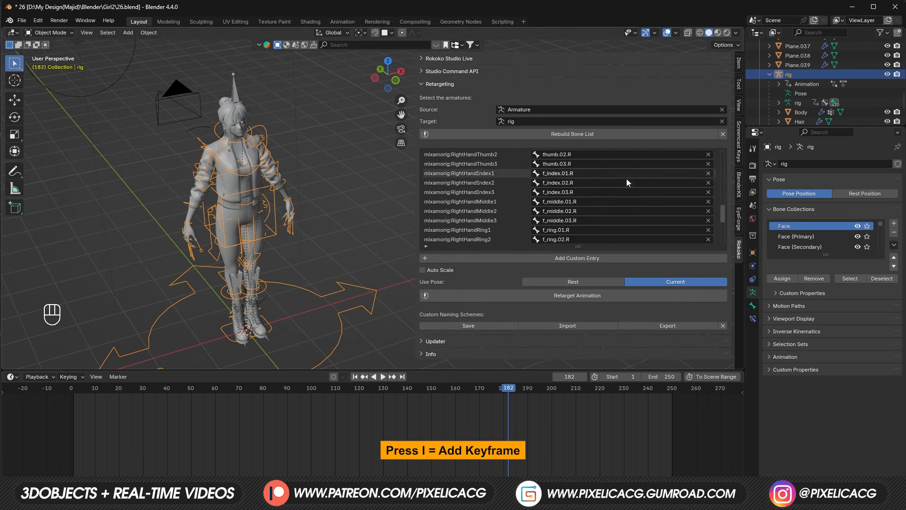
drag(721, 216, 715, 152)
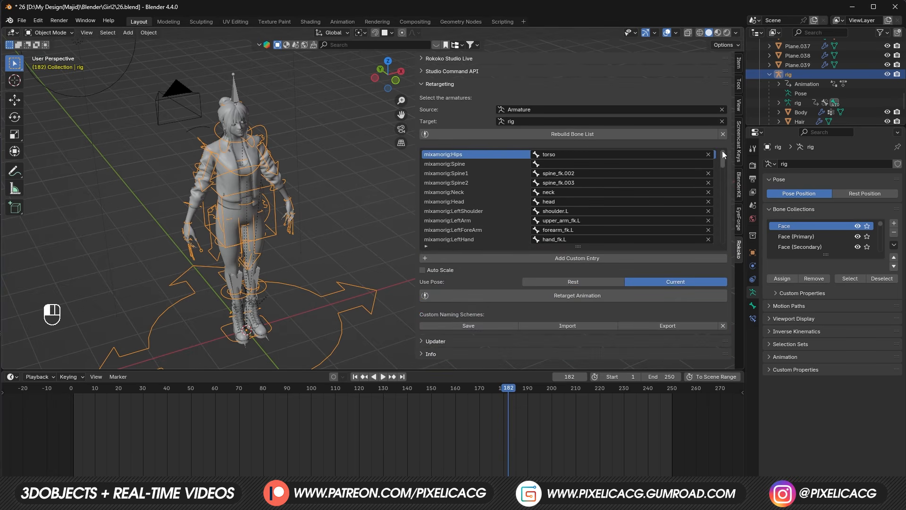
scroll(571, 165, down, 2)
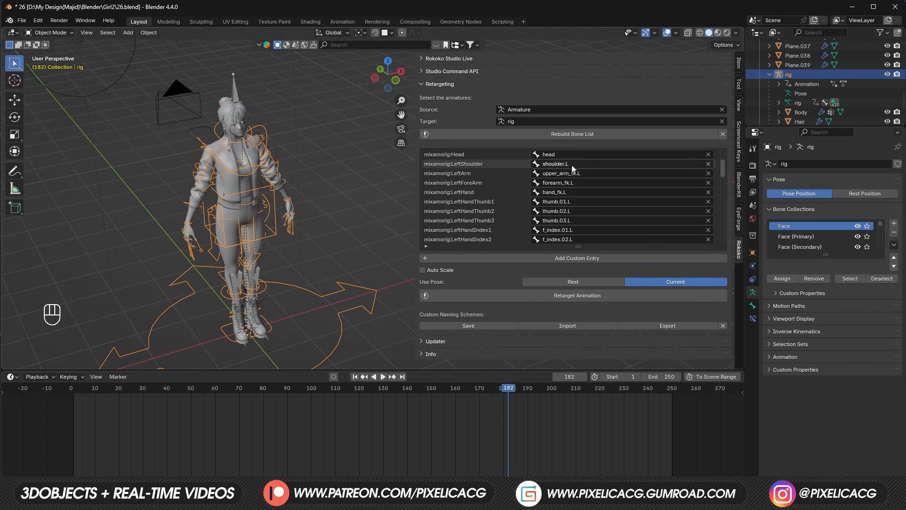
click(576, 173)
text(upper ik)
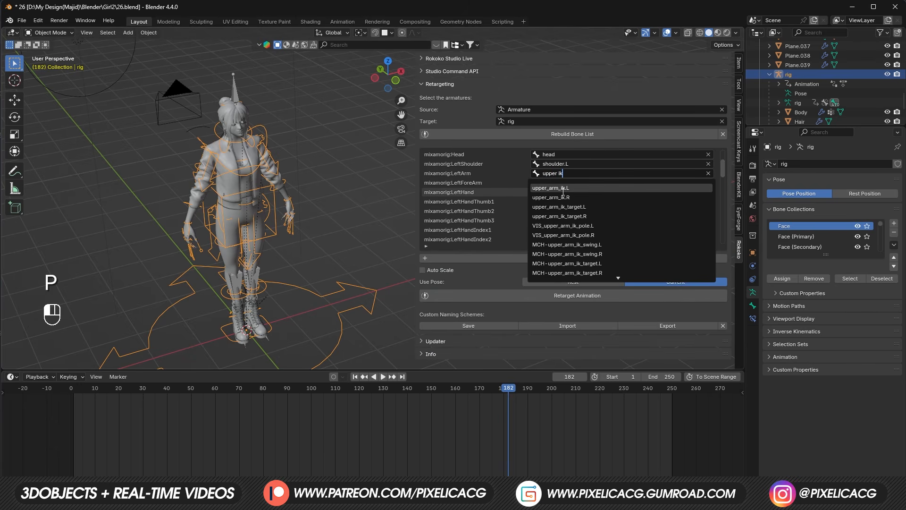
click(561, 188)
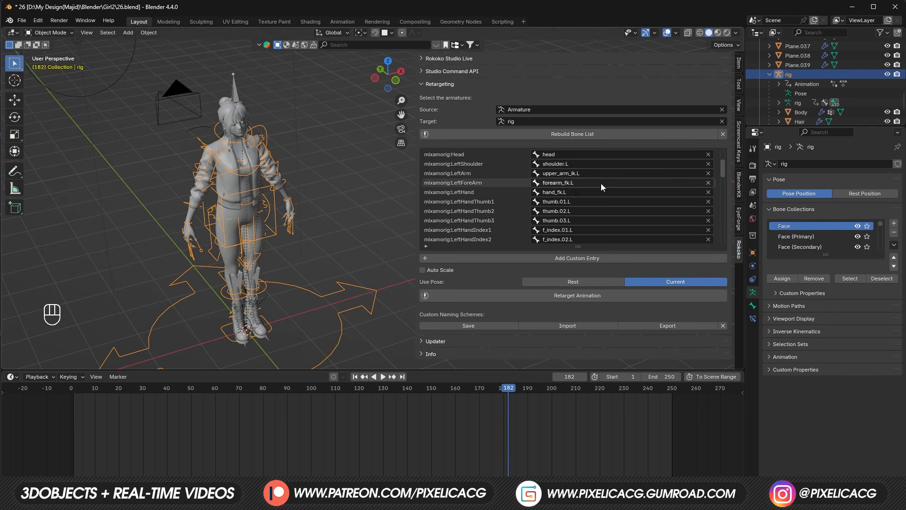
Step: Change the target bone of mixamorig:LeftHand to hand_ik.L in the retargeting list
click(562, 194)
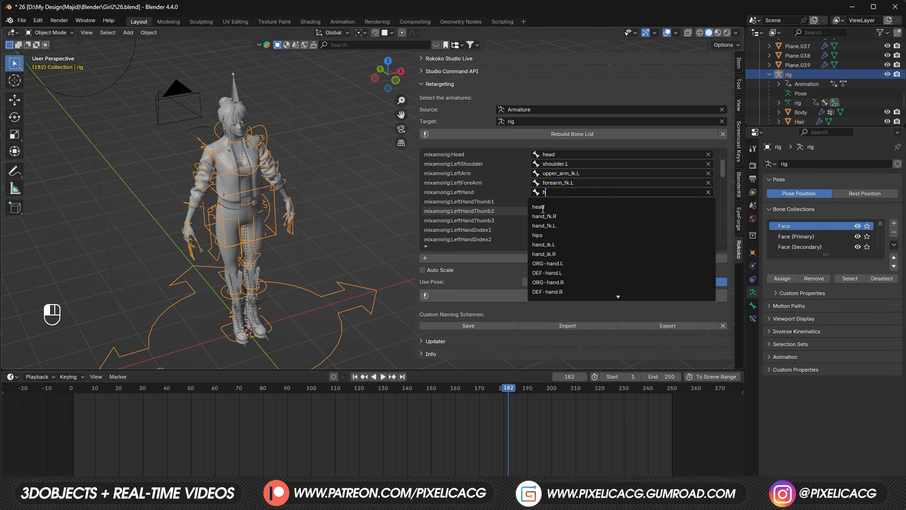
text(han i)
key(BackSpace)
key(BackSpace)
text(d i)
click(544, 207)
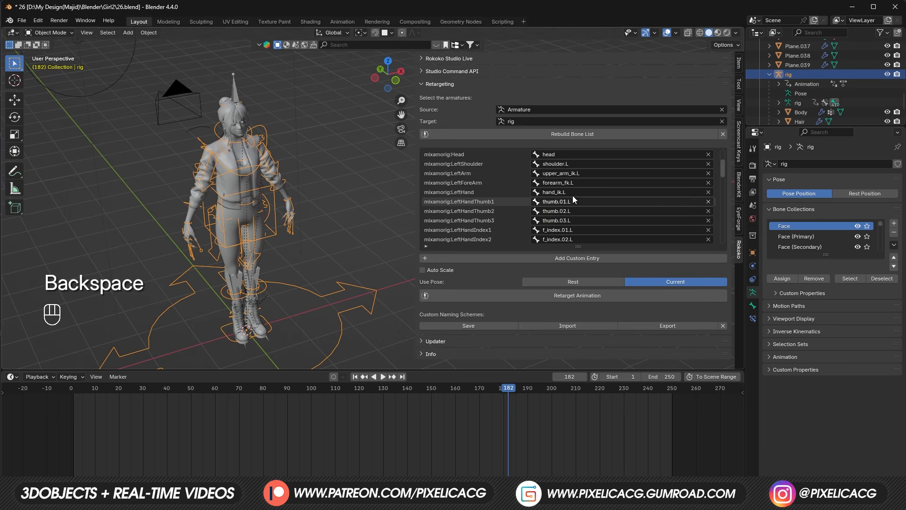
Step: Change the target bone of mixamorig:RightArm to upper_arm_ik.R in the retargeting list
scroll(591, 209, down, 9)
scroll(591, 209, down, 6)
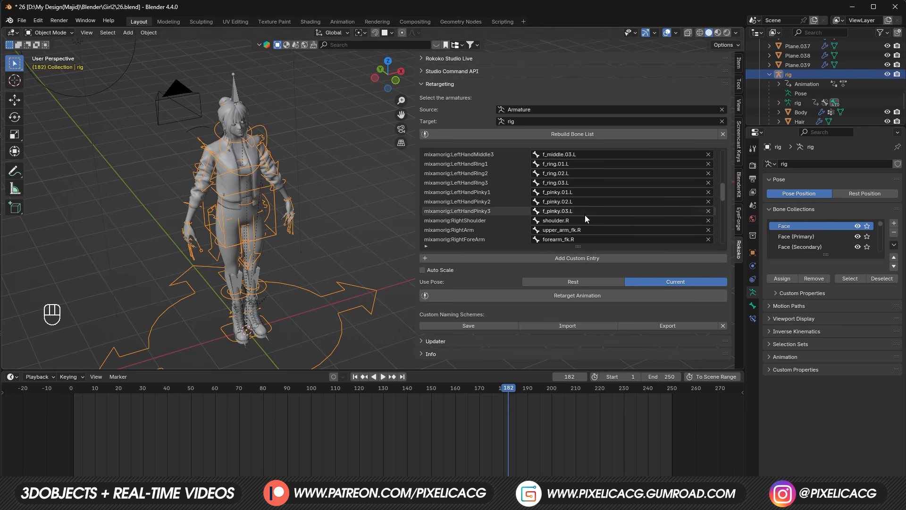
click(577, 212)
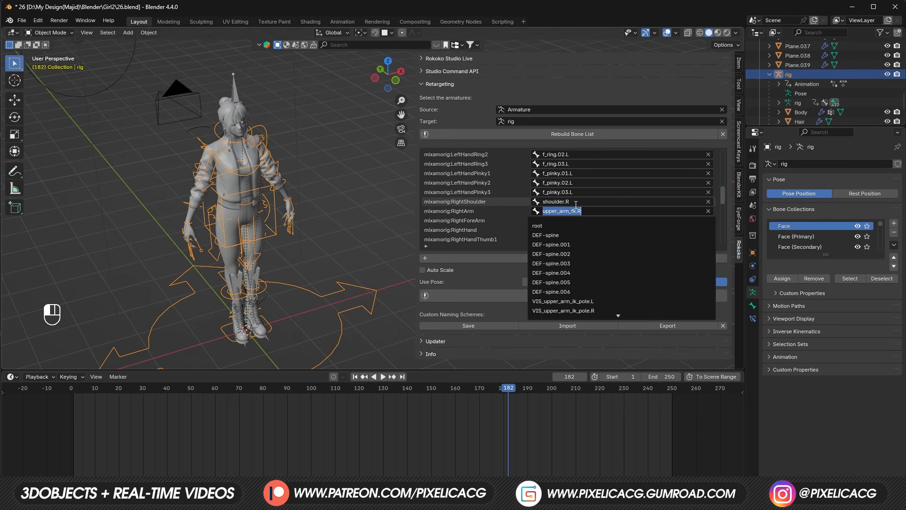
text(upper ik)
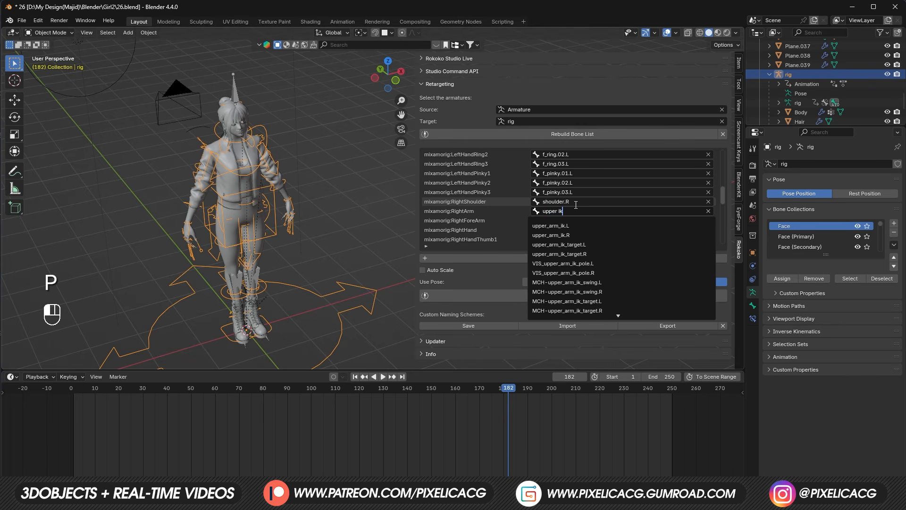
click(559, 235)
scroll(574, 229, down, 5)
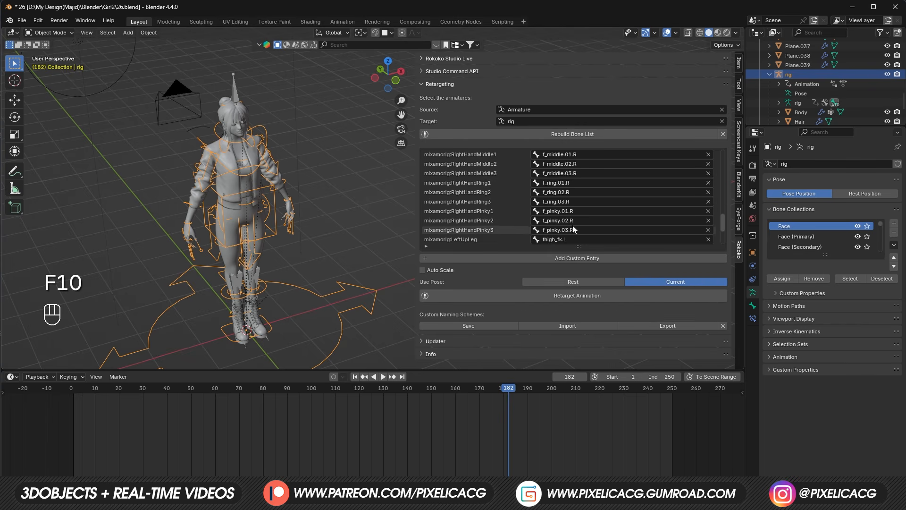
Step: Change the target bone of mixamorig:LeftUpLeg to thigh_ik.L in the retargeting list
scroll(571, 196, down, 3)
click(573, 211)
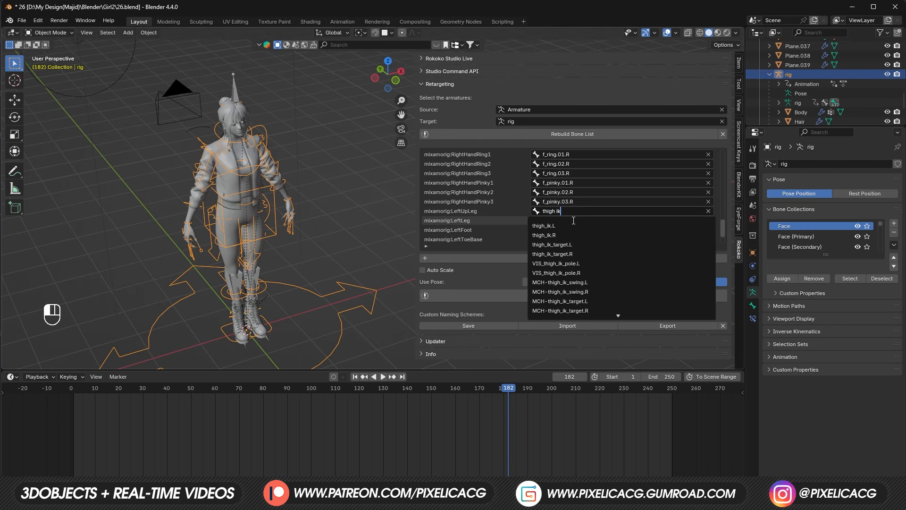
click(573, 224)
click(572, 220)
key(Return)
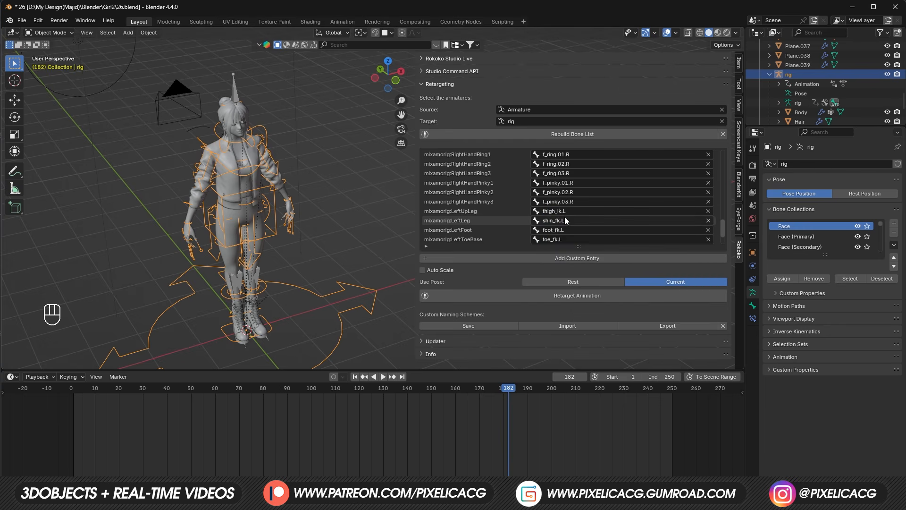
Step: Map mixamorig:LeftFoot to foot_ik.L and mixamorig:LeftToeBase to toe_ik.L in the retargeting list
click(551, 230)
text(fo)
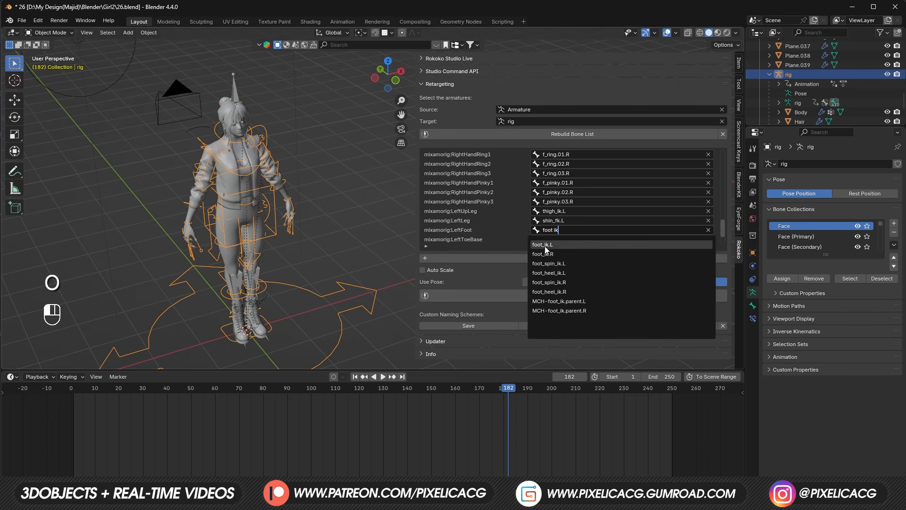
click(545, 244)
scroll(562, 238, down, 2)
scroll(562, 241, down, 1)
click(552, 211)
text(toe ik)
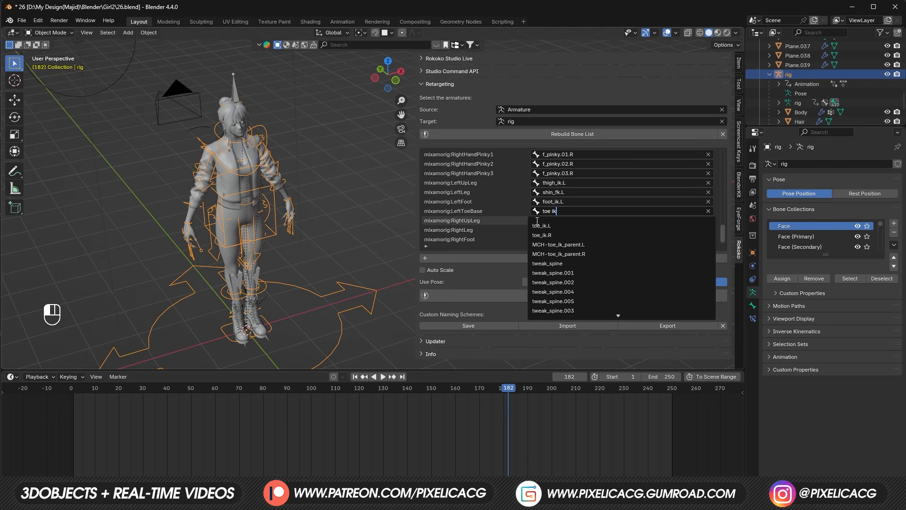
click(543, 226)
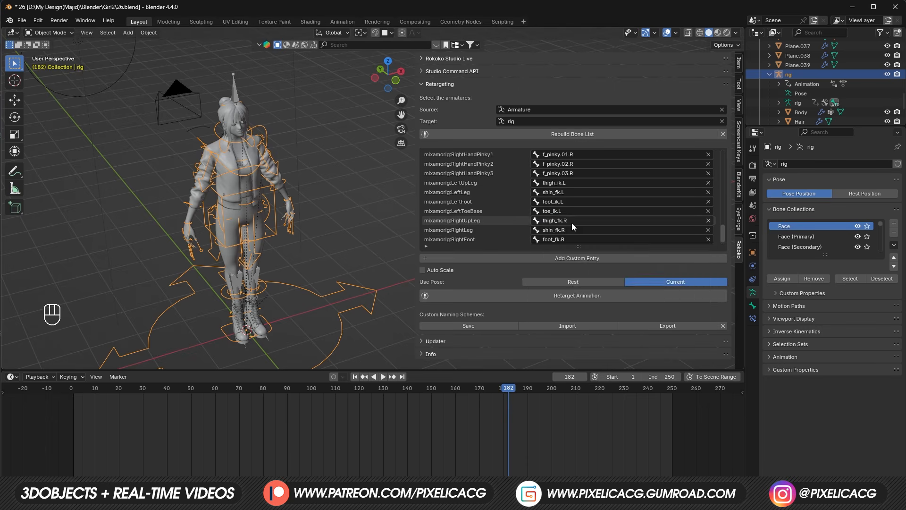
Step: Change the target bone of mixamorig:RightUpLeg to thigh_ik.R in the retargeting list
click(569, 221)
text(thigh ik)
click(559, 245)
click(557, 230)
key(Return)
Step: Map mixamorig:RightFoot to foot_ik.R and mixamorig:RightToeBase to toe_ik.R, and review the bone list
click(566, 239)
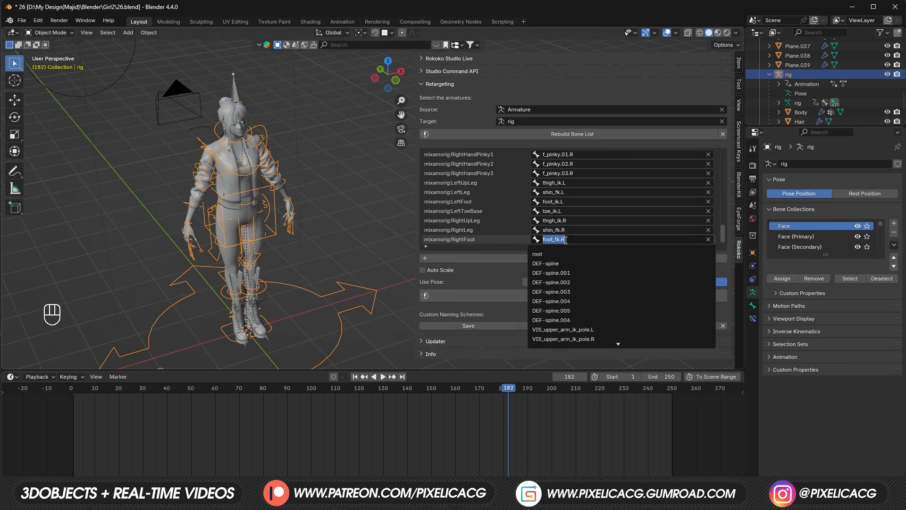
click(543, 263)
scroll(573, 225, down, 1)
click(557, 239)
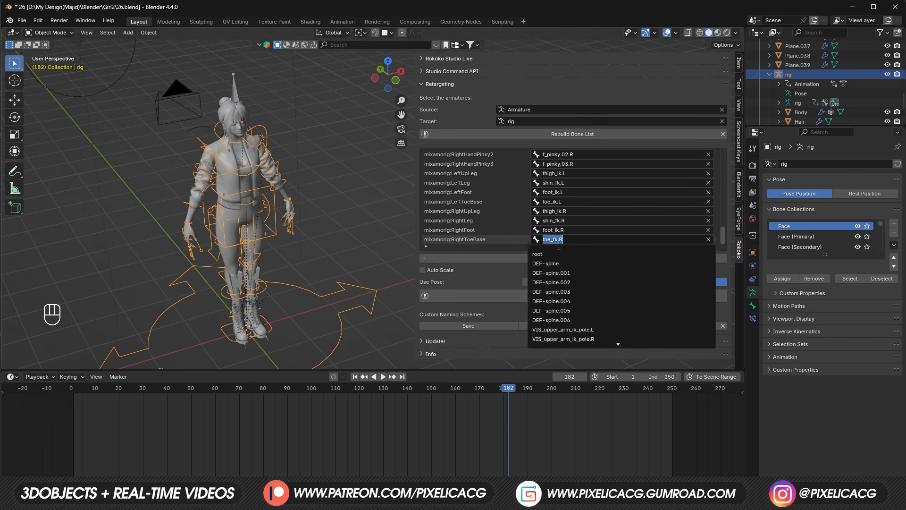
text(toe ik)
click(552, 263)
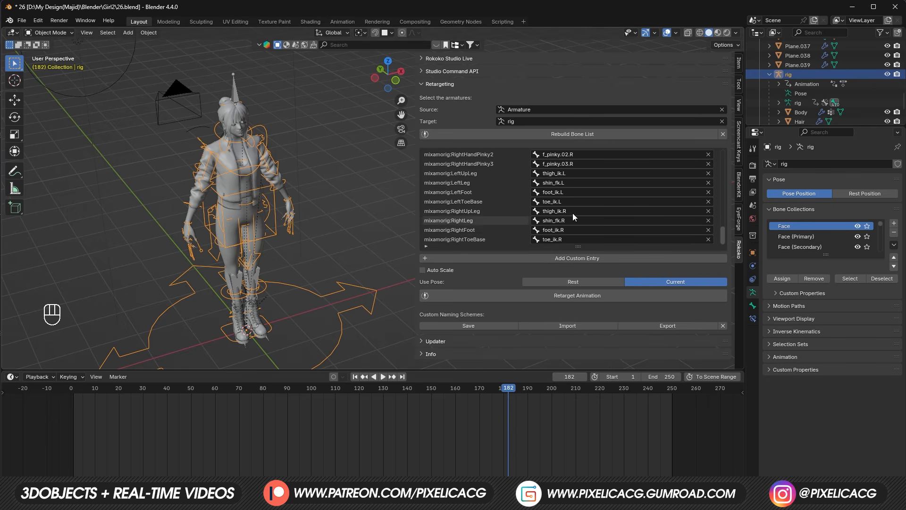
scroll(570, 211, up, 18)
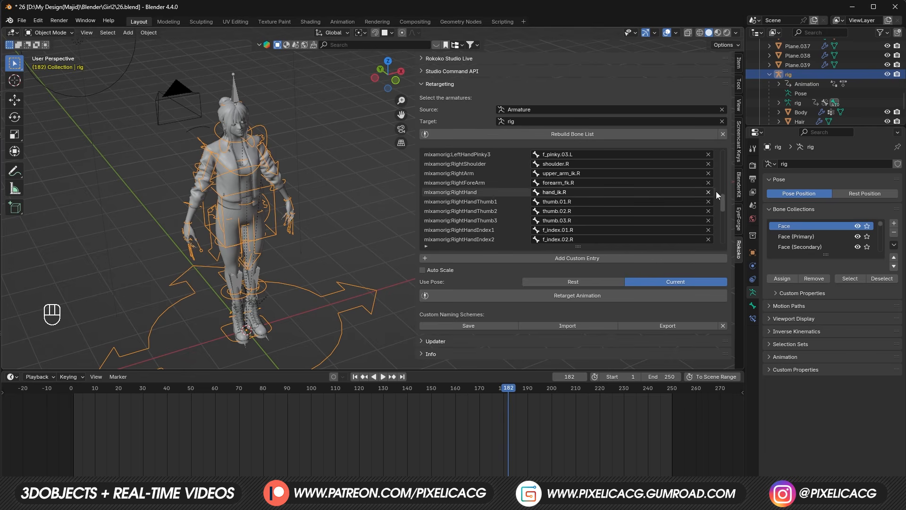
scroll(725, 179, down, 18)
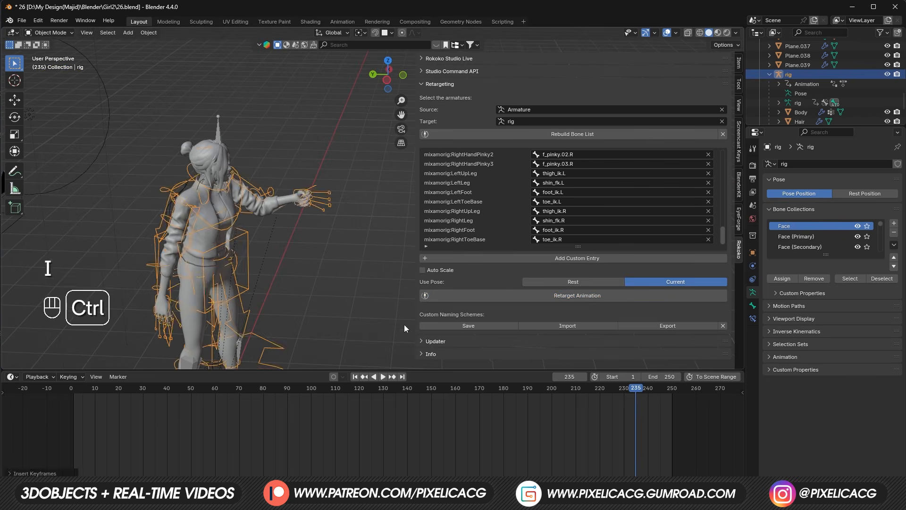
Step: Insert a keyframe for the rig at frame 235 and delete it again
key(ctrl+z)
click(309, 192)
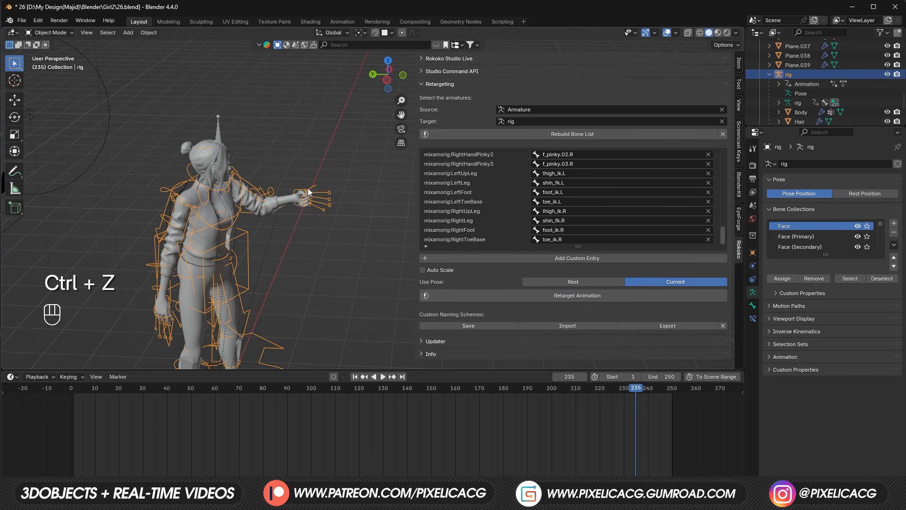
key(i)
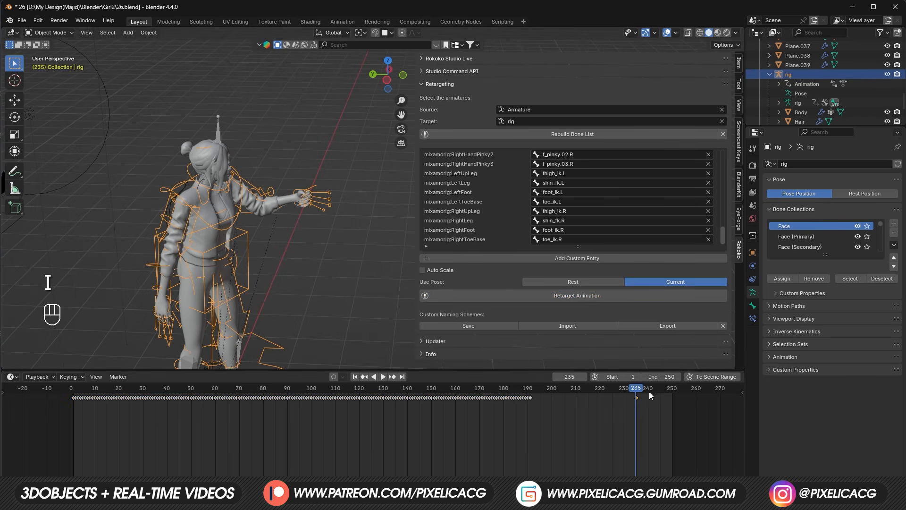
key(x)
click(635, 398)
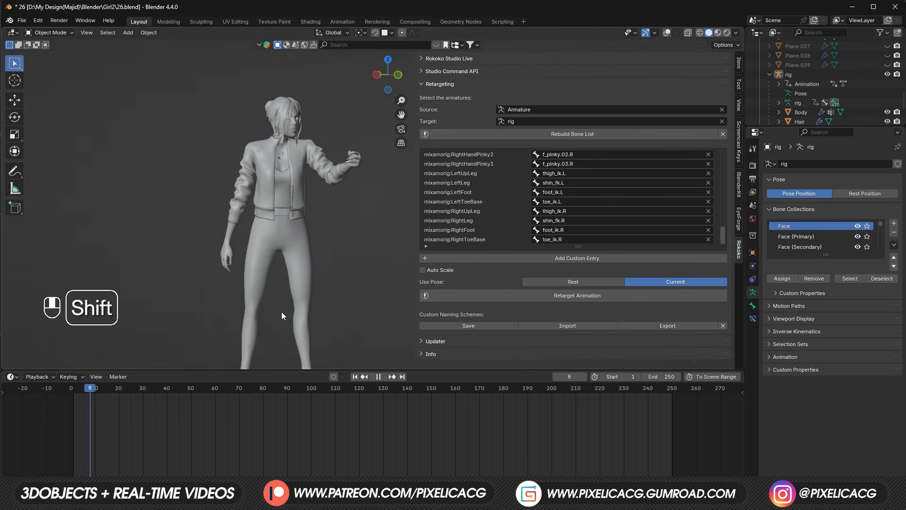
Step: Watch the animation play on the clothed character from a closer view
shift+middle_drag(281, 312, 270, 293)
scroll(268, 290, up, 2)
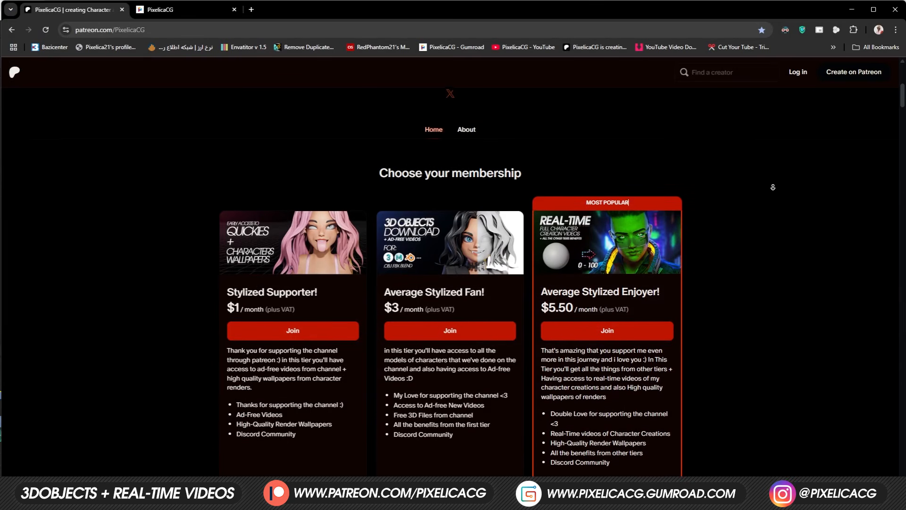
Step: Switch to the browser and look through the PixelicaCG Patreon membership tiers and Gumroad product listings
scroll(773, 187, down, 2)
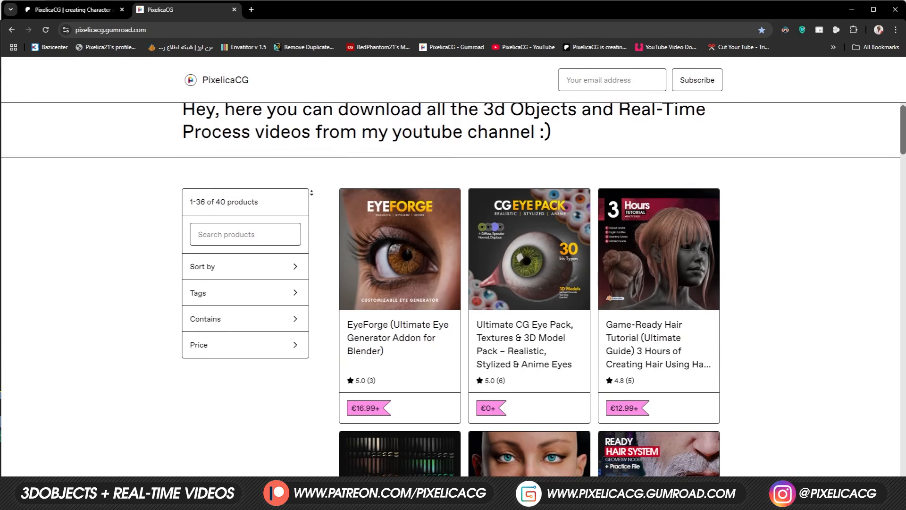
scroll(312, 193, down, 4)
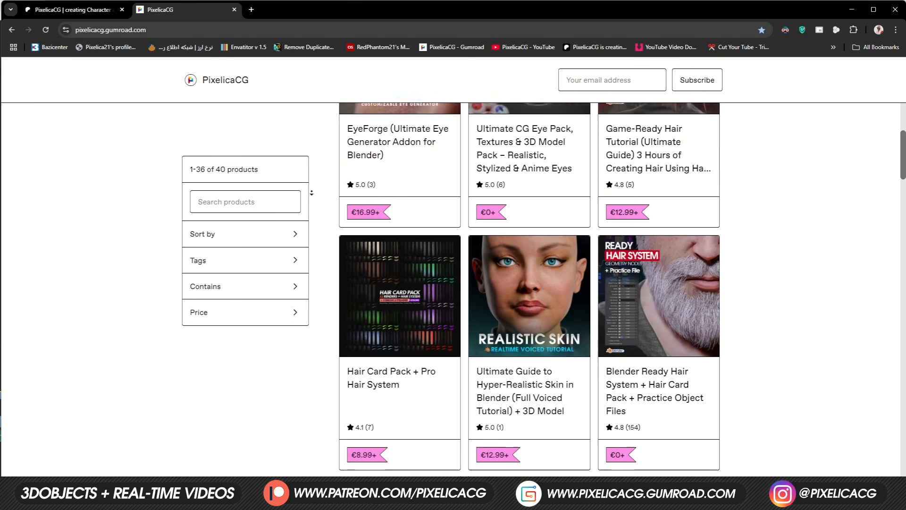
scroll(311, 192, down, 5)
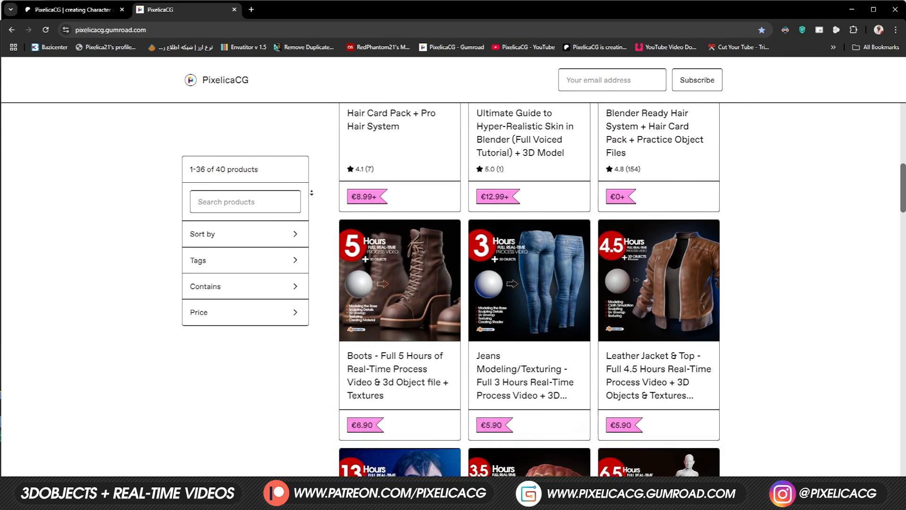
scroll(312, 193, down, 2)
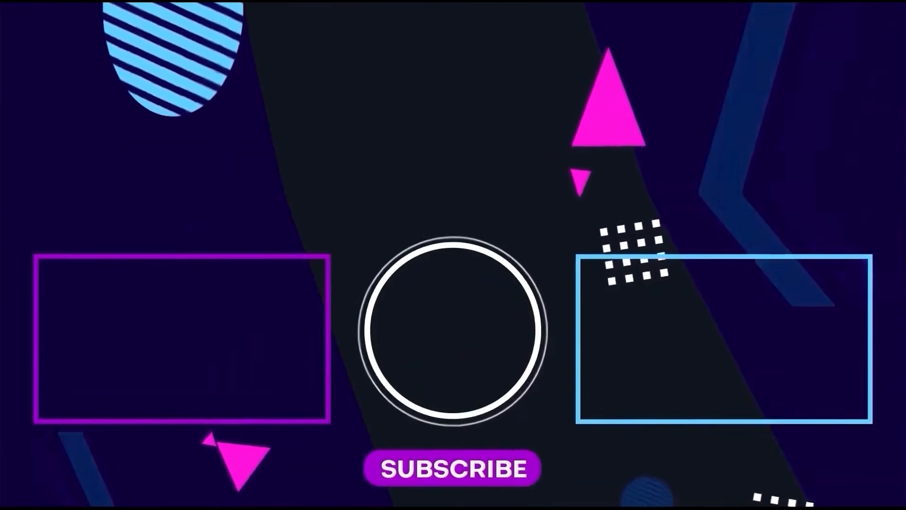